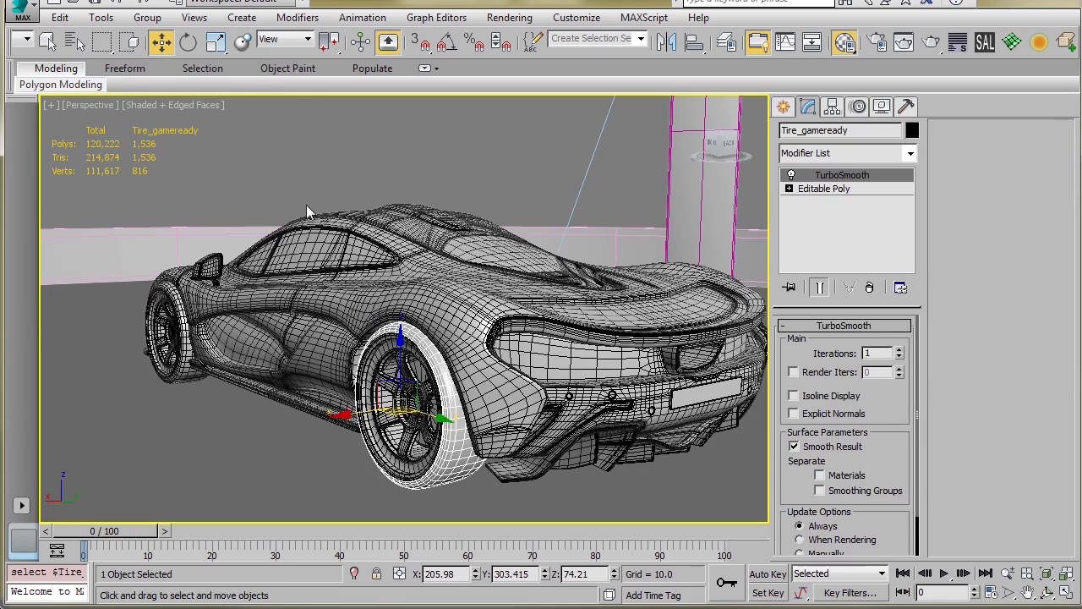
Look over the whole car in the four-viewport layout and in the maximized edged-faces perspective view, with nothing selected.
click(290, 172)
click(342, 224)
click(259, 171)
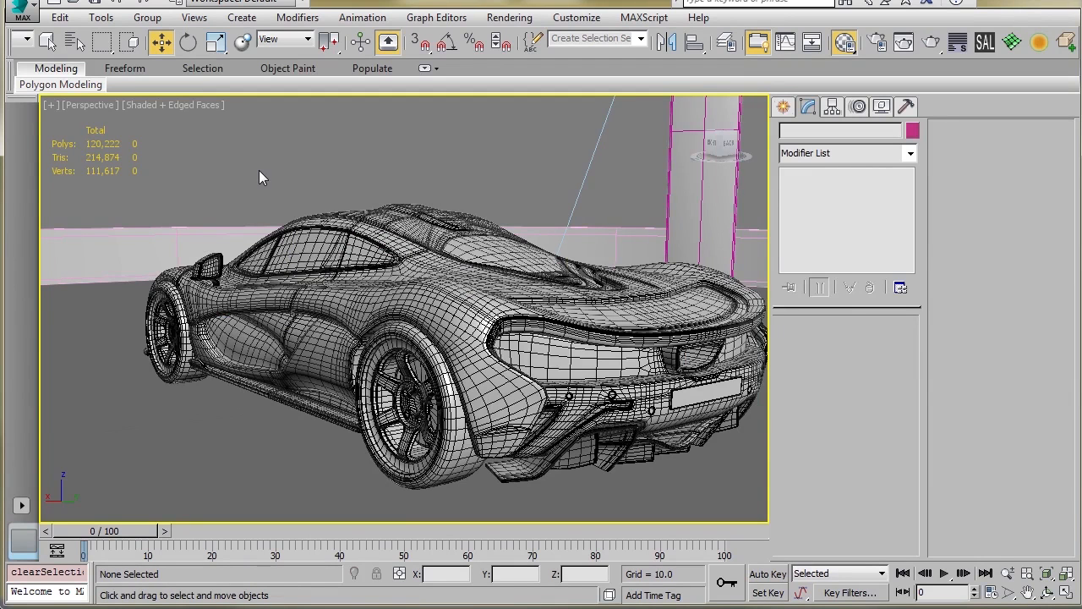
key(alt+w)
scroll(256, 219, down, 5)
alt+middle_drag(256, 221, 226, 231)
scroll(236, 245, up, 3)
scroll(231, 229, up, 3)
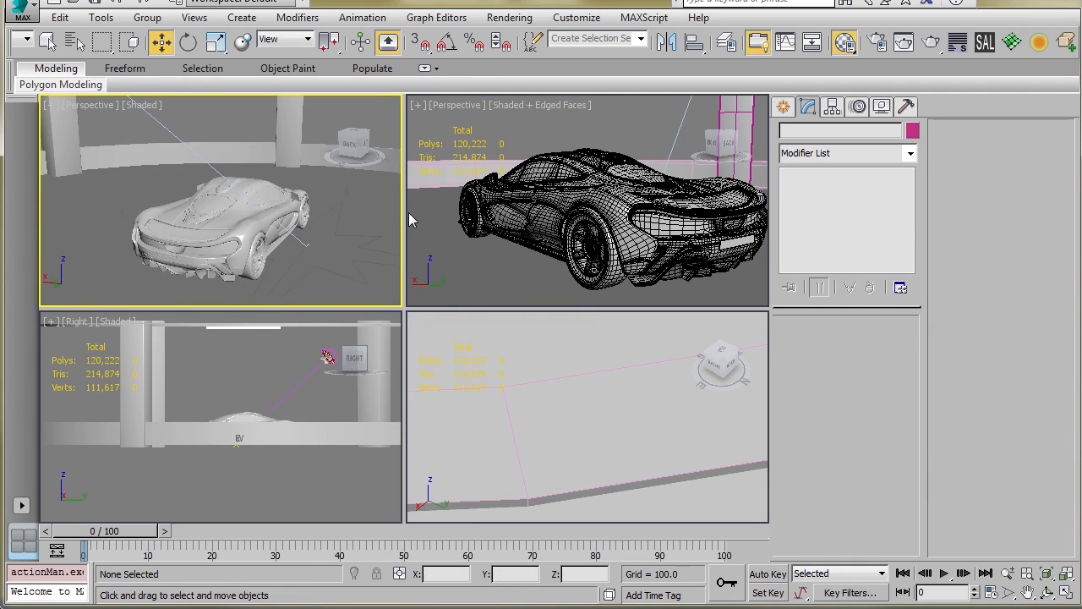
click(454, 179)
key(alt+w)
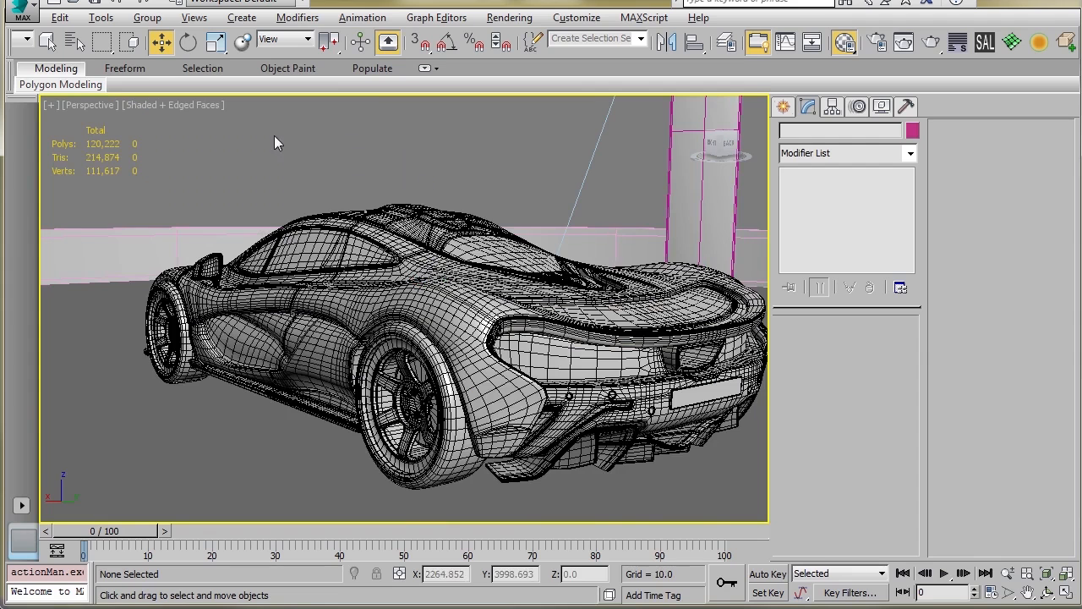
click(415, 313)
click(293, 181)
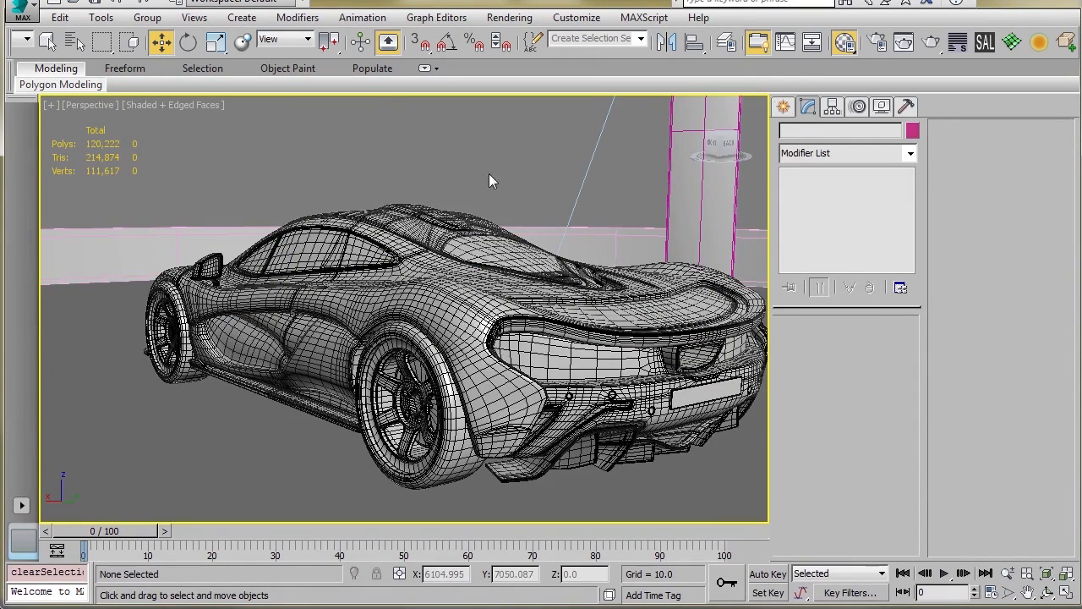
Select the rear wheel's tire, its rim and the third wheel part together on the near side of the car.
click(433, 360)
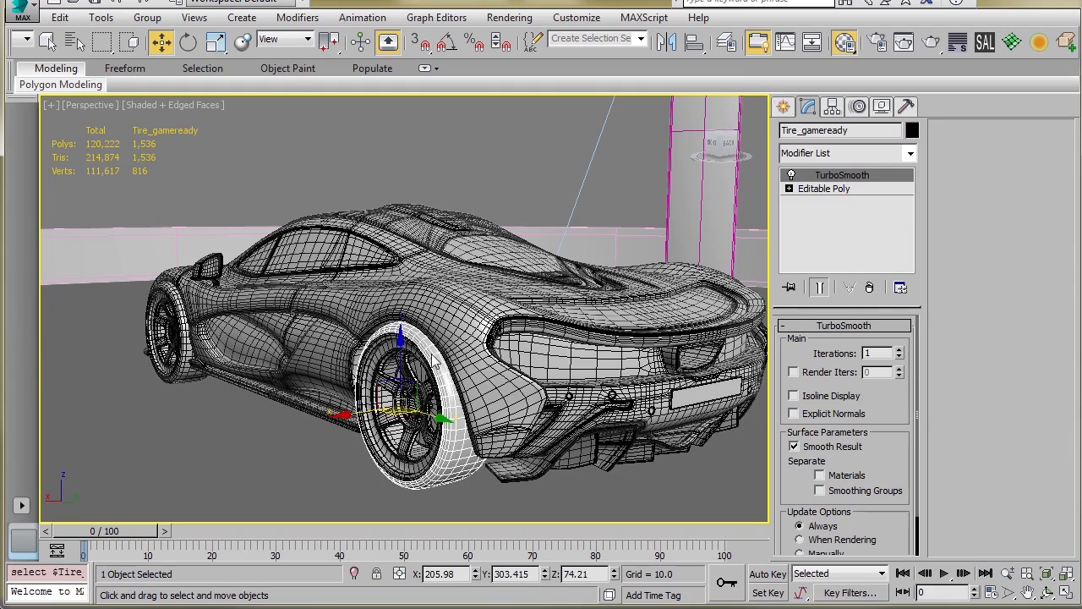
key(z)
alt+middle_drag(419, 338, 458, 346)
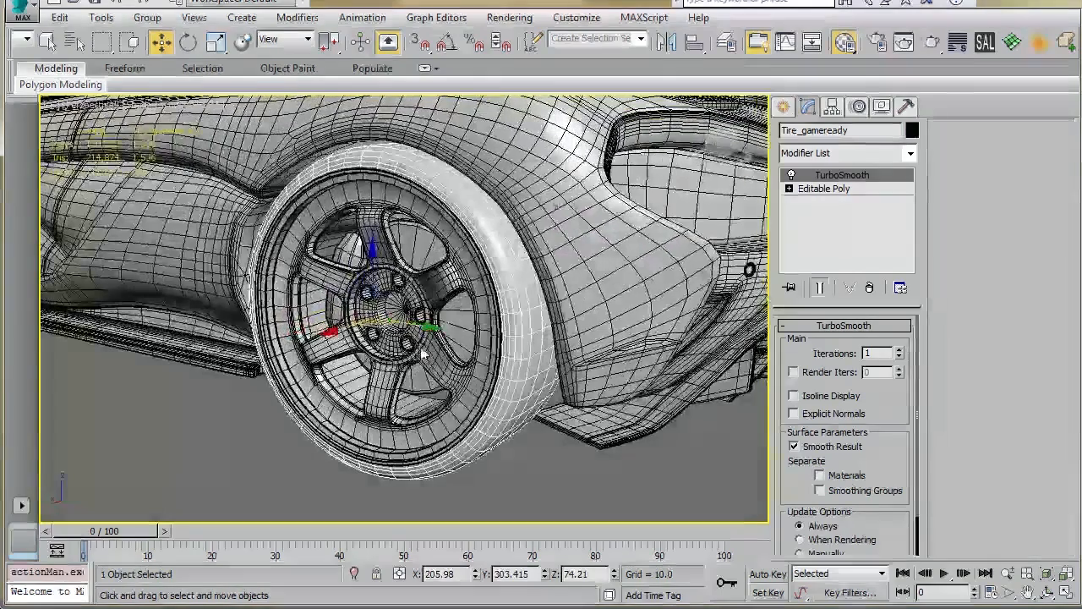
ctrl+click(452, 300)
alt+middle_drag(447, 292, 418, 289)
key(z)
scroll(405, 286, down, 4)
scroll(411, 287, up, 4)
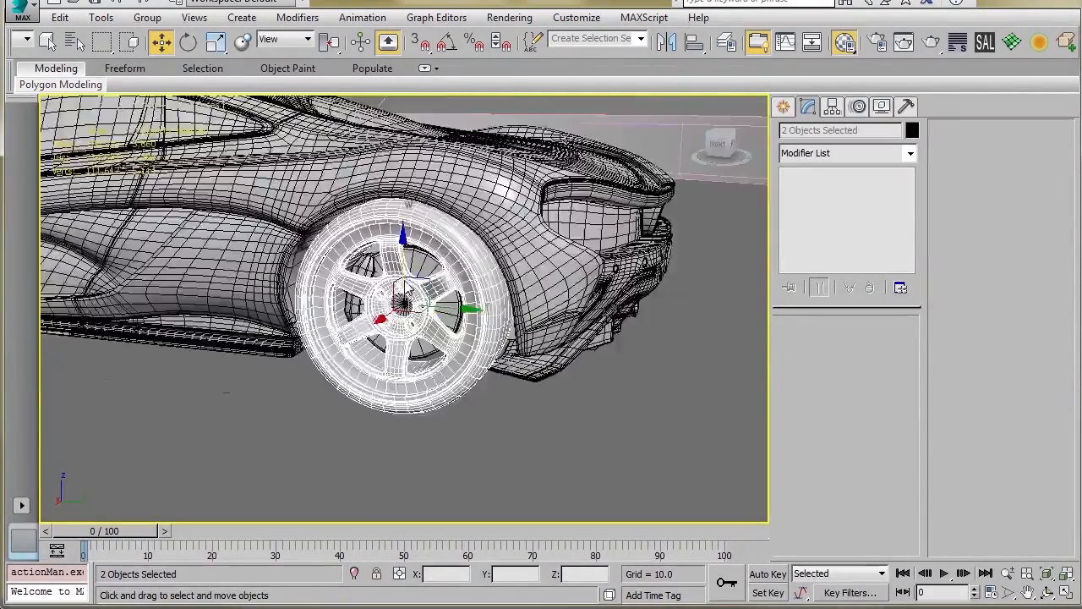
ctrl+click(425, 268)
Isolate the three selected wheel parts from the rest of the car, and clear the selection.
right_click(423, 269)
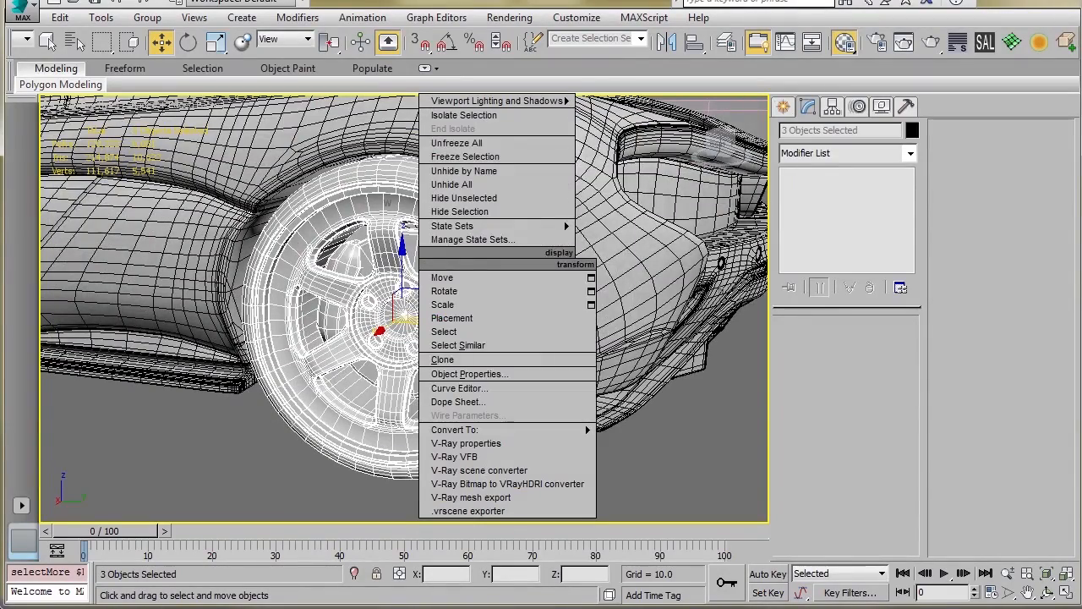
click(389, 2)
alt+middle_drag(401, 276, 428, 280)
scroll(380, 291, down, 4)
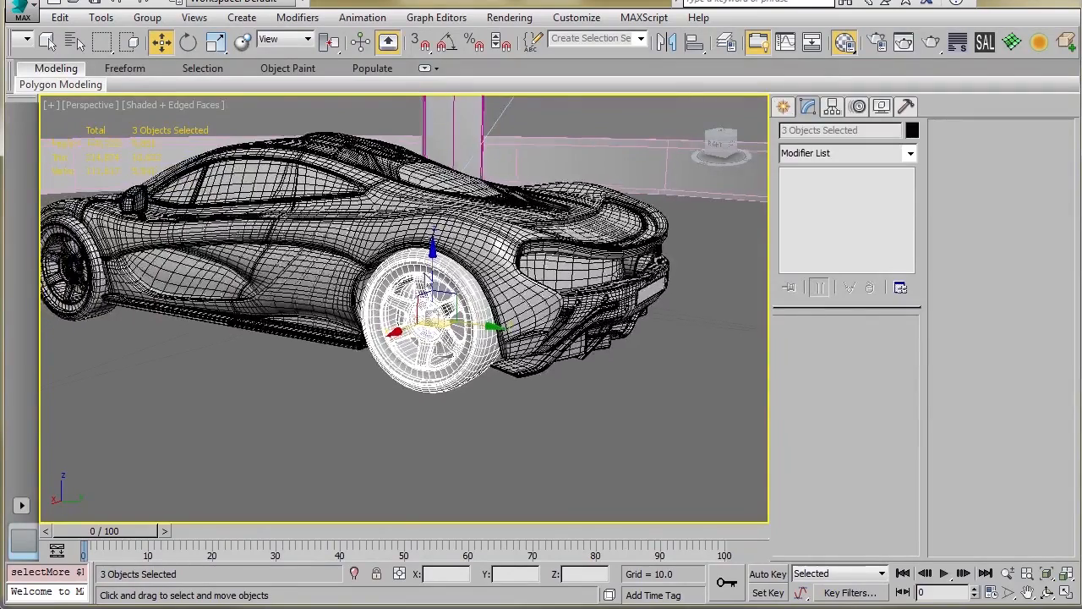
scroll(428, 281, up, 4)
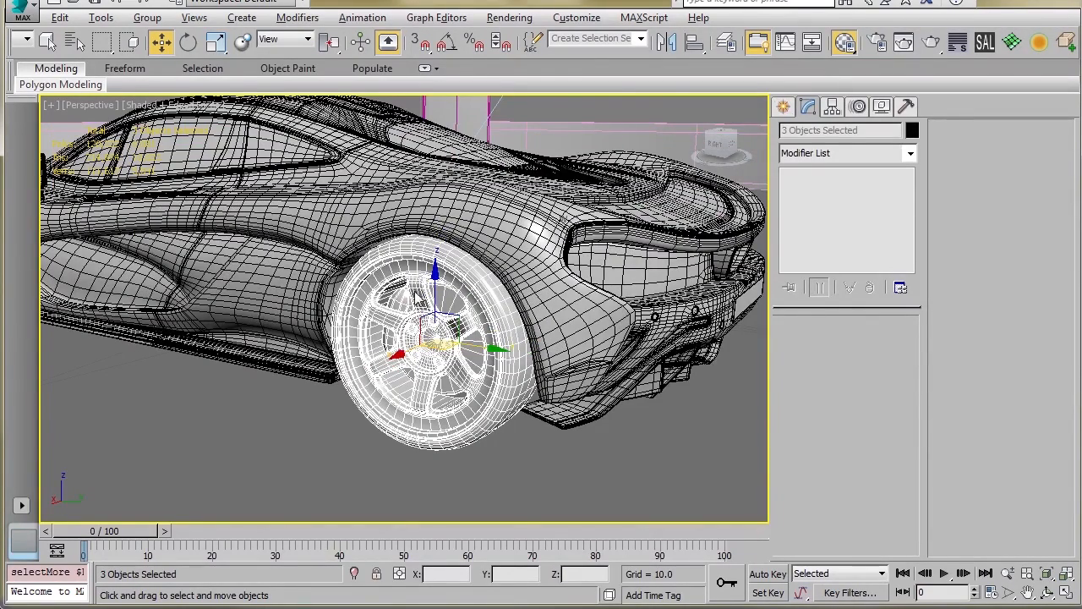
alt+middle_drag(425, 314, 448, 293)
key(alt+q)
click(229, 179)
alt+middle_drag(332, 211, 353, 202)
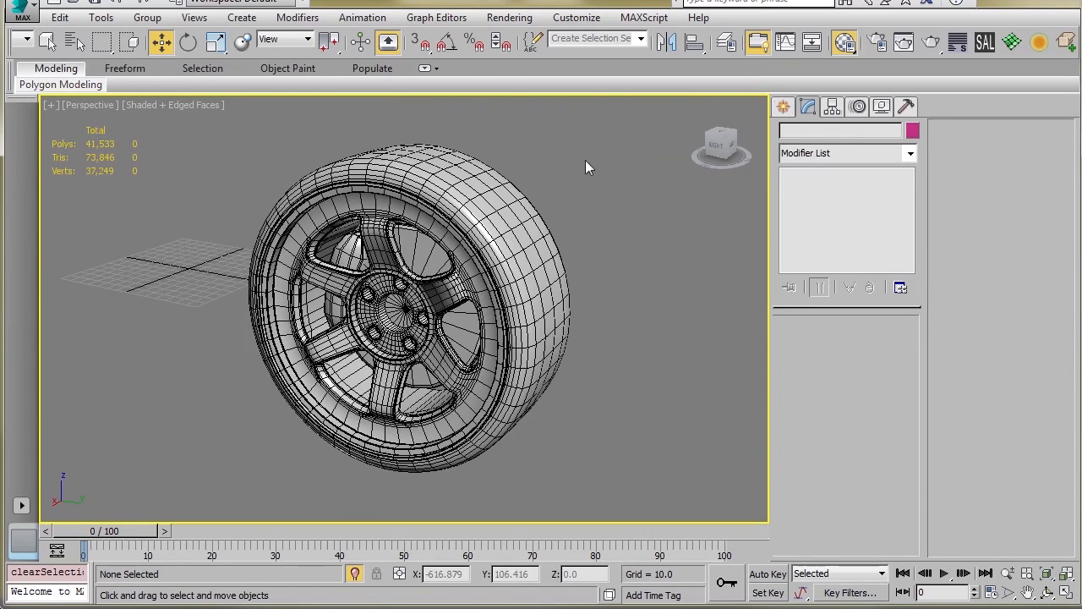
Render the isolated wheel from the perspective view, inspect the image and return to the wireframe viewport.
click(930, 43)
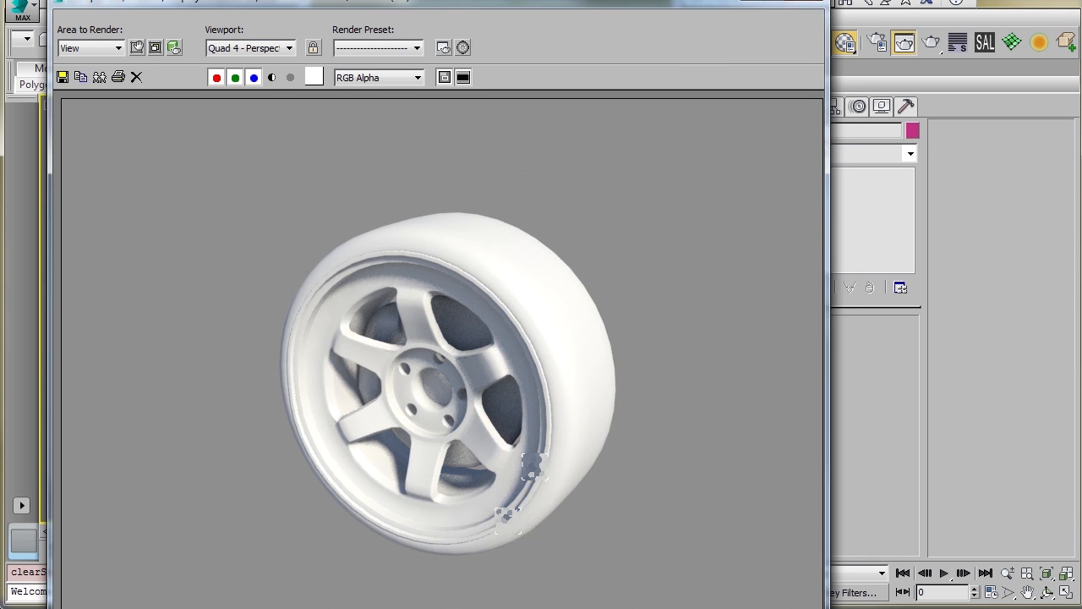
drag(823, 607, 798, 566)
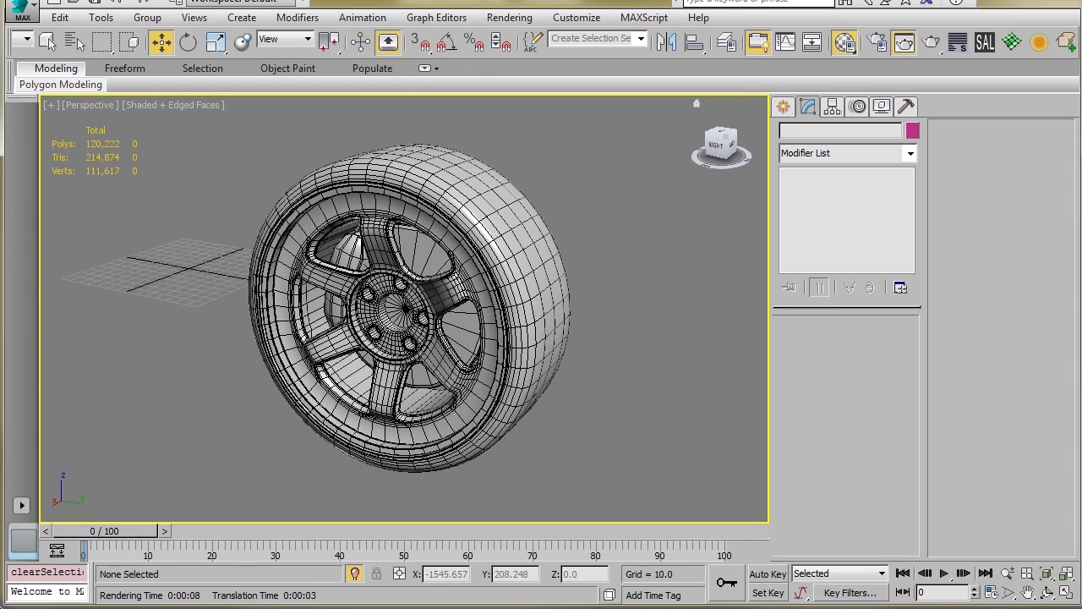
alt+middle_drag(397, 250, 438, 245)
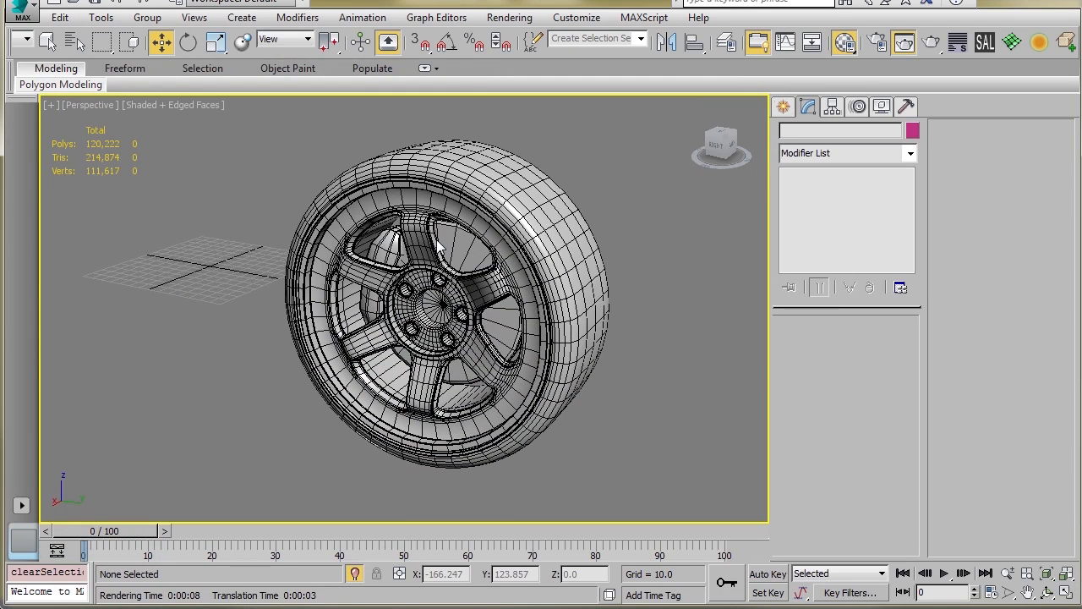
key(m)
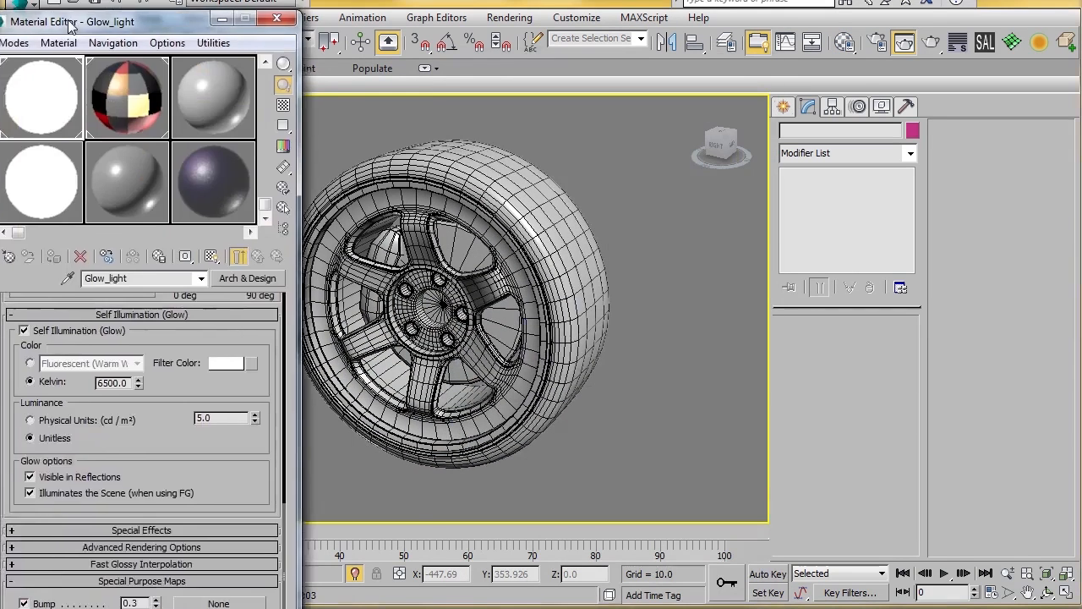
drag(101, 13, 209, 39)
click(284, 58)
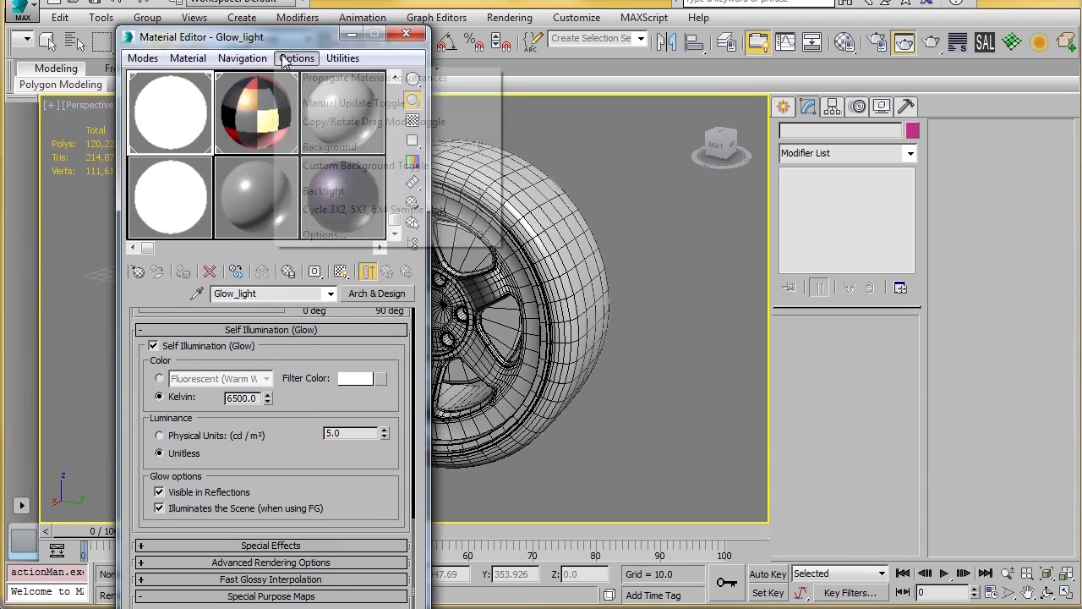
mouse_move(188, 57)
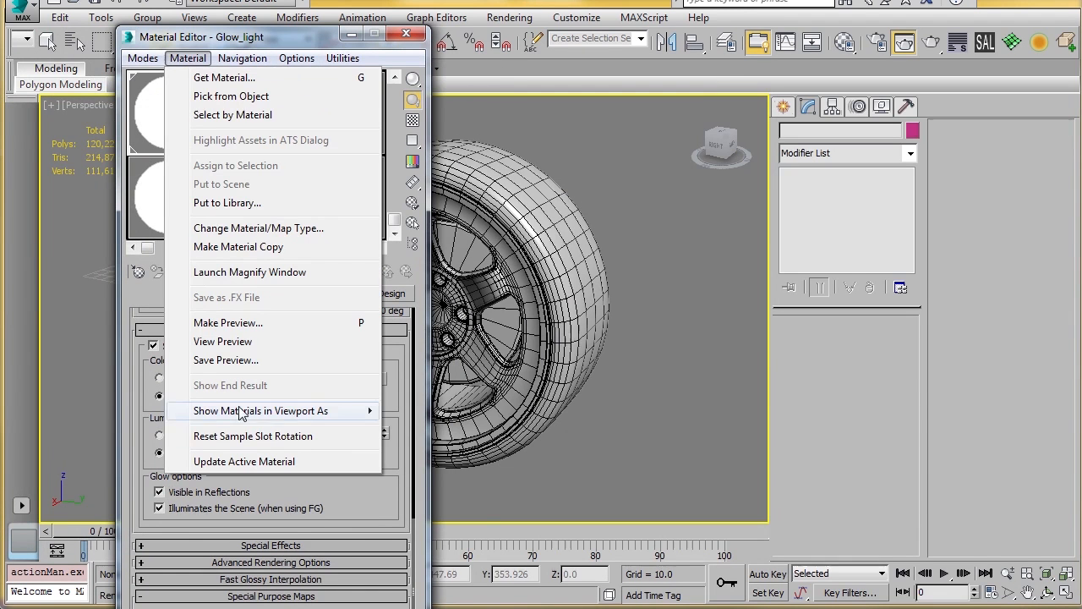
mouse_move(297, 57)
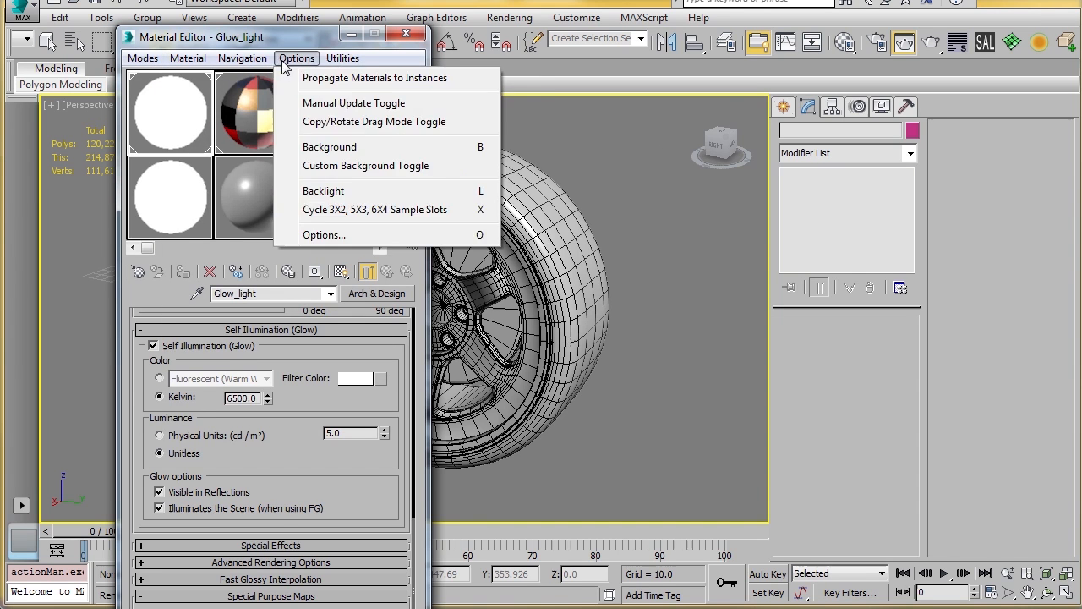
mouse_move(342, 58)
click(402, 157)
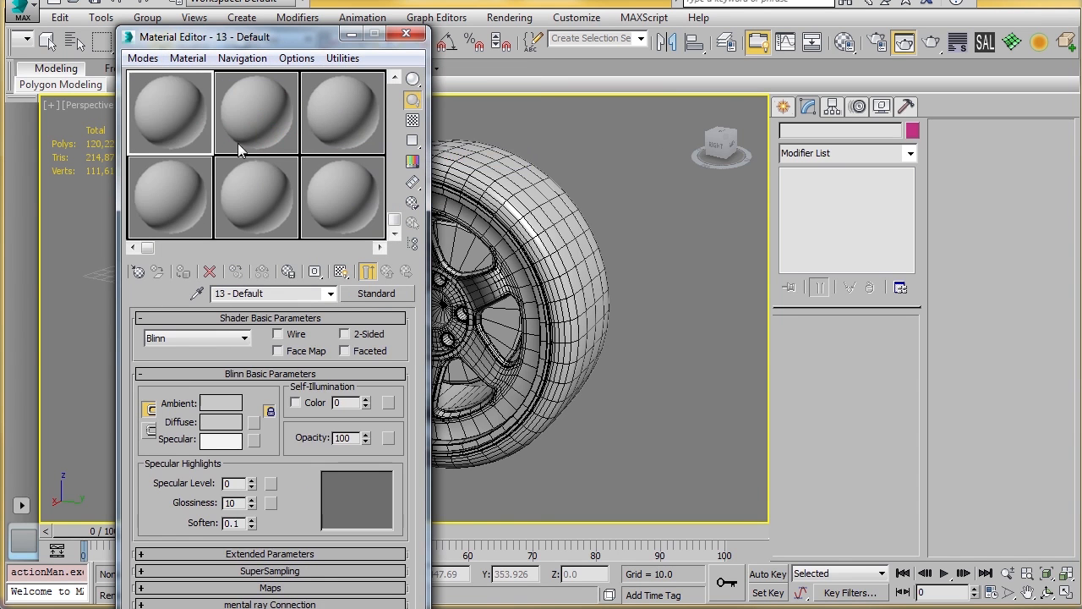
drag(195, 36, 0, 83)
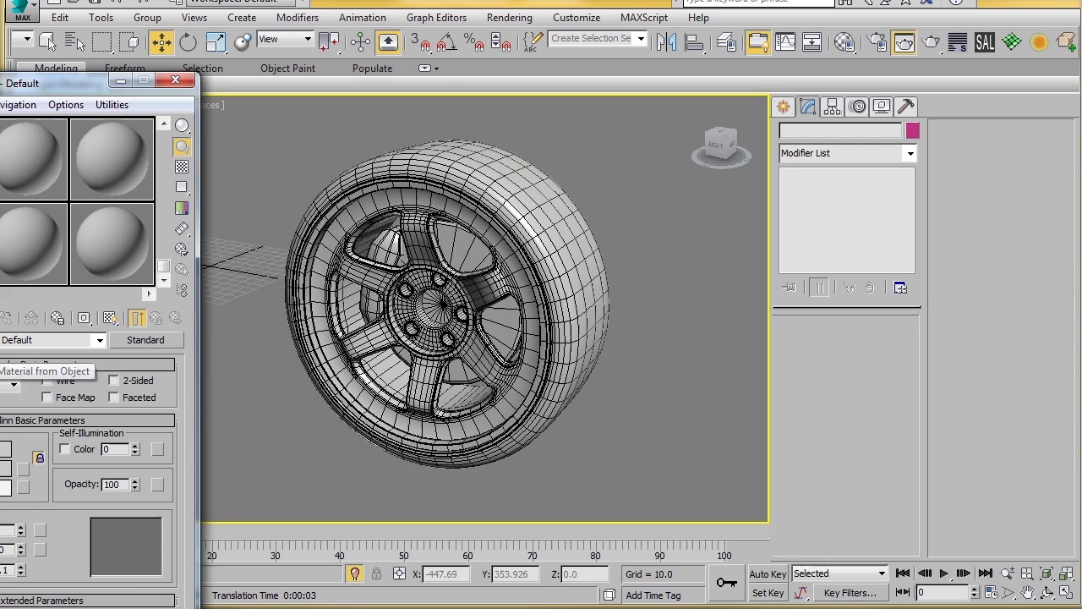
drag(104, 90, 341, 64)
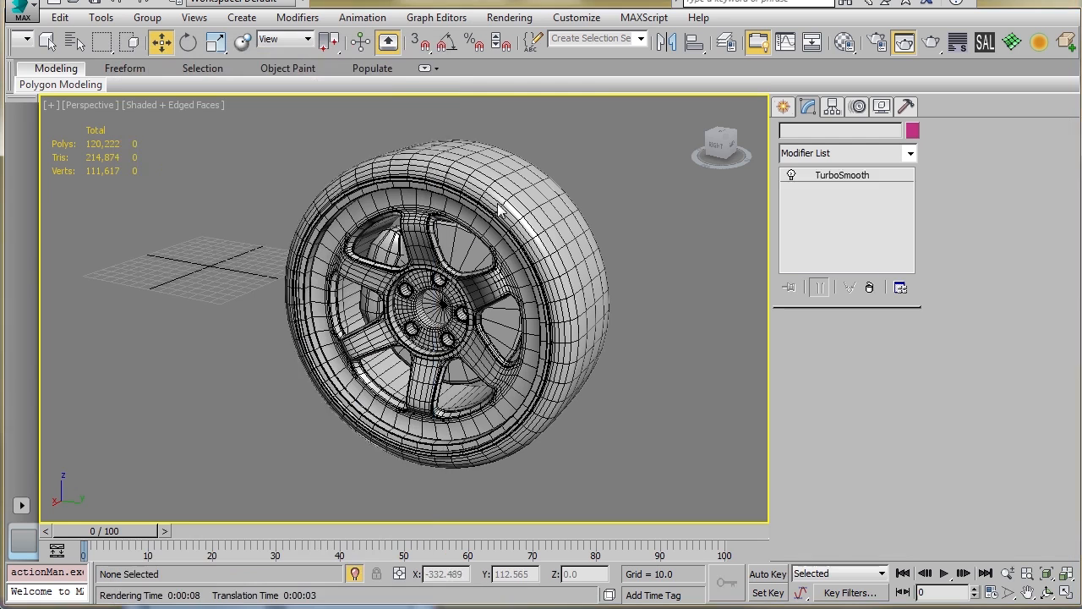
Select the tire and reset all Material Editor sample slots to default materials.
click(499, 210)
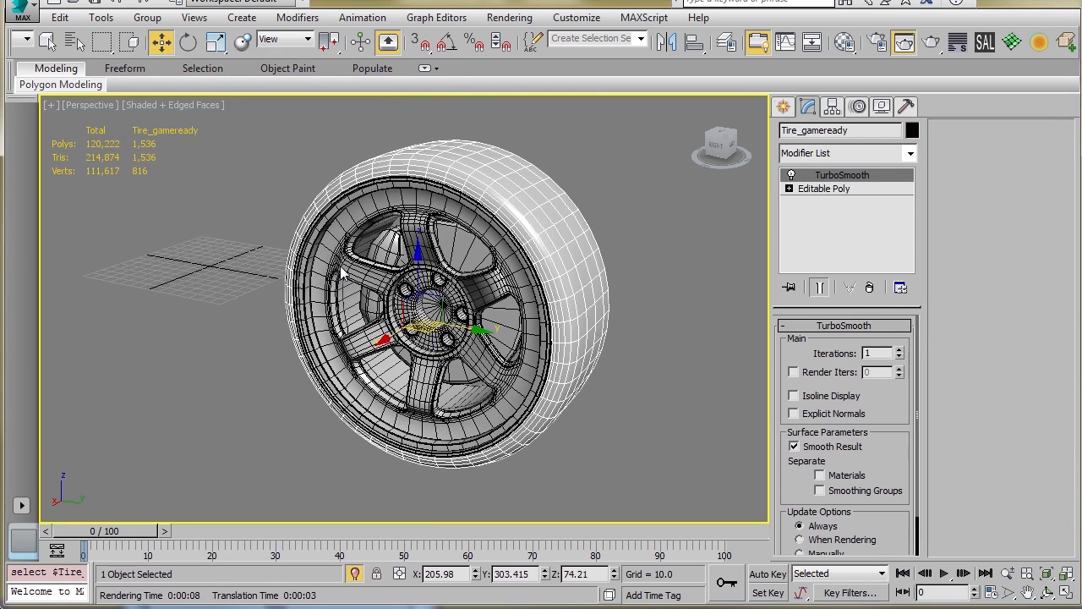
middle_drag(356, 278, 366, 268)
key(m)
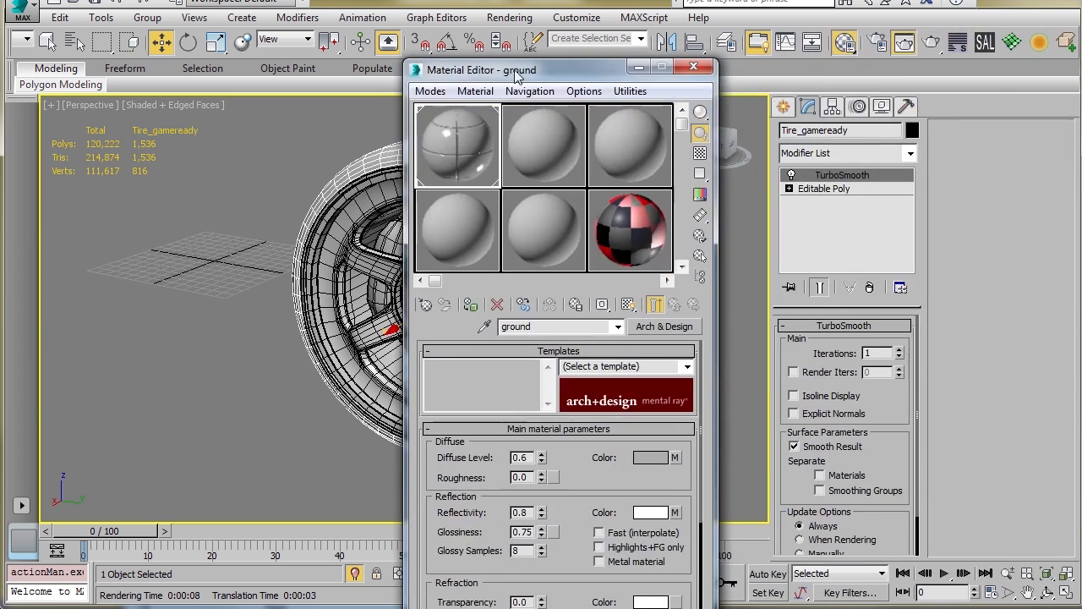
click(636, 85)
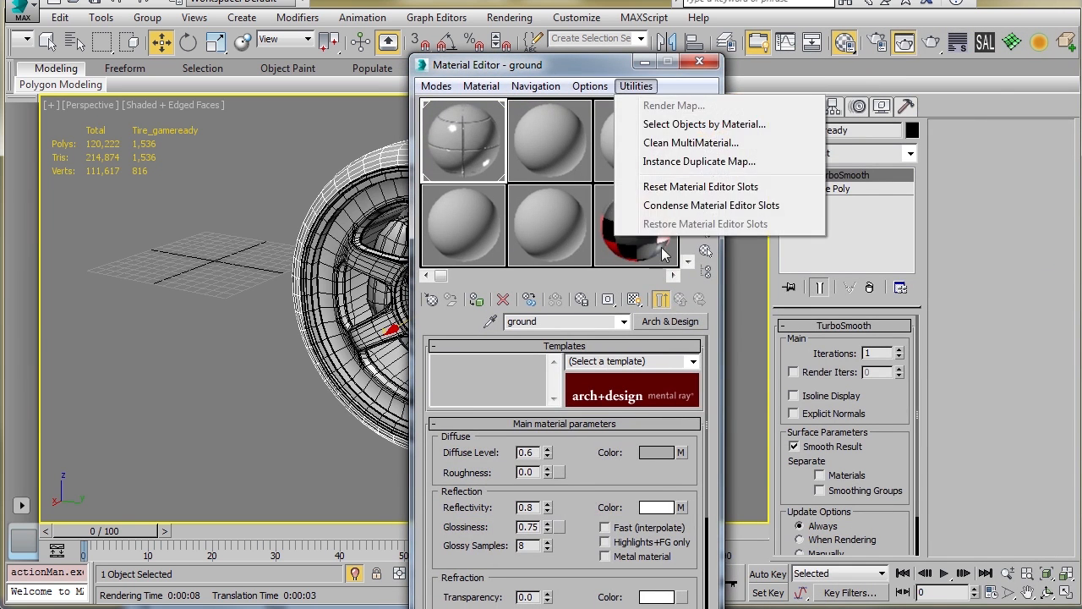
click(677, 187)
Pick the tire's existing material from the model into the first sample slot.
click(490, 322)
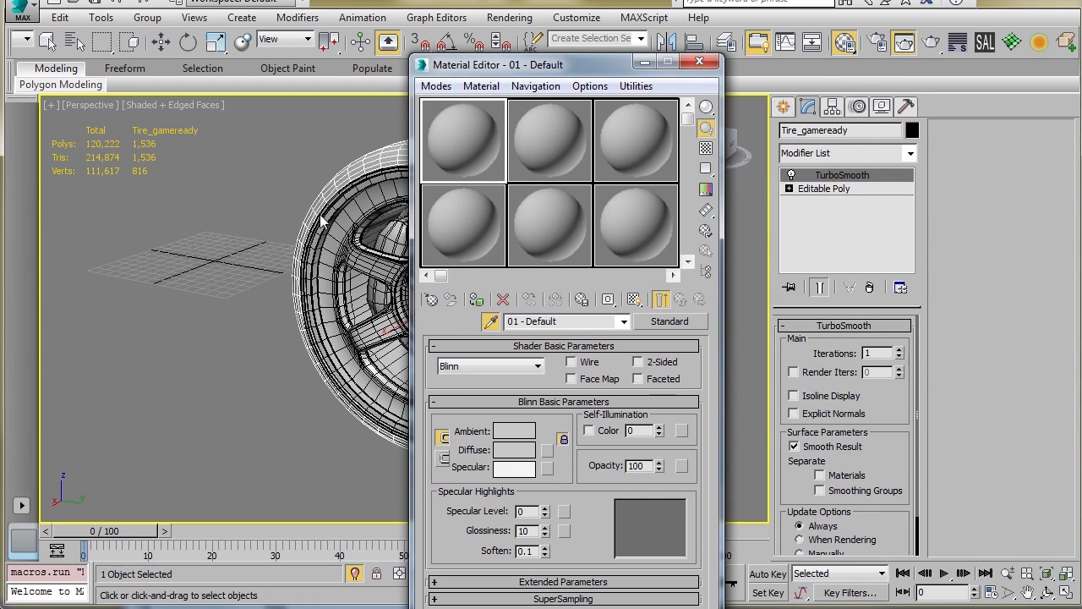
click(347, 178)
alt+middle_drag(304, 205, 279, 216)
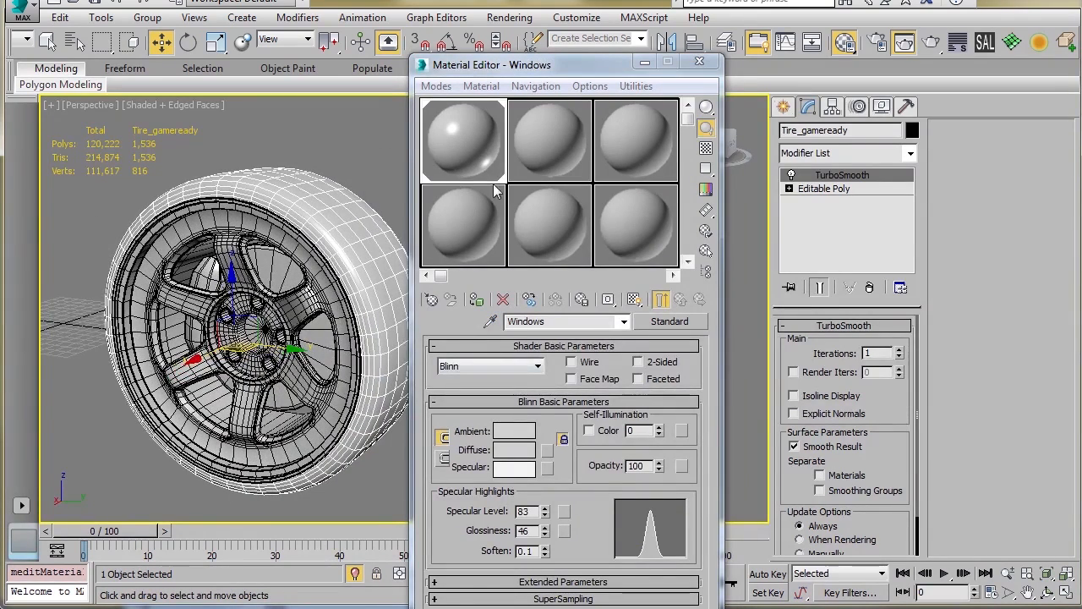
Change the second sample slot to a Multi/Sub-Object material, discarding the old material.
click(545, 141)
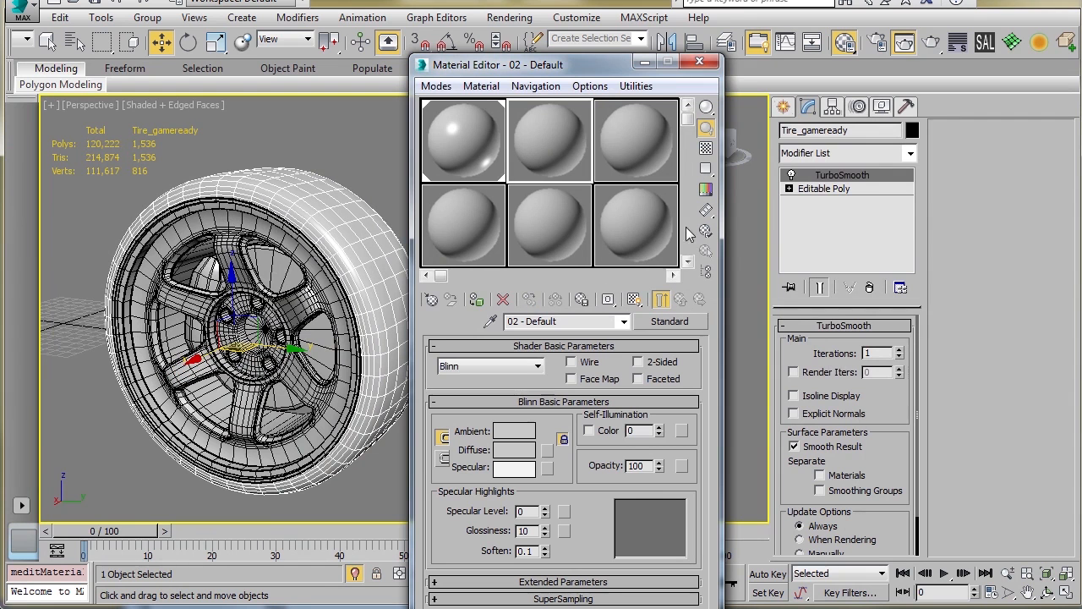
click(670, 323)
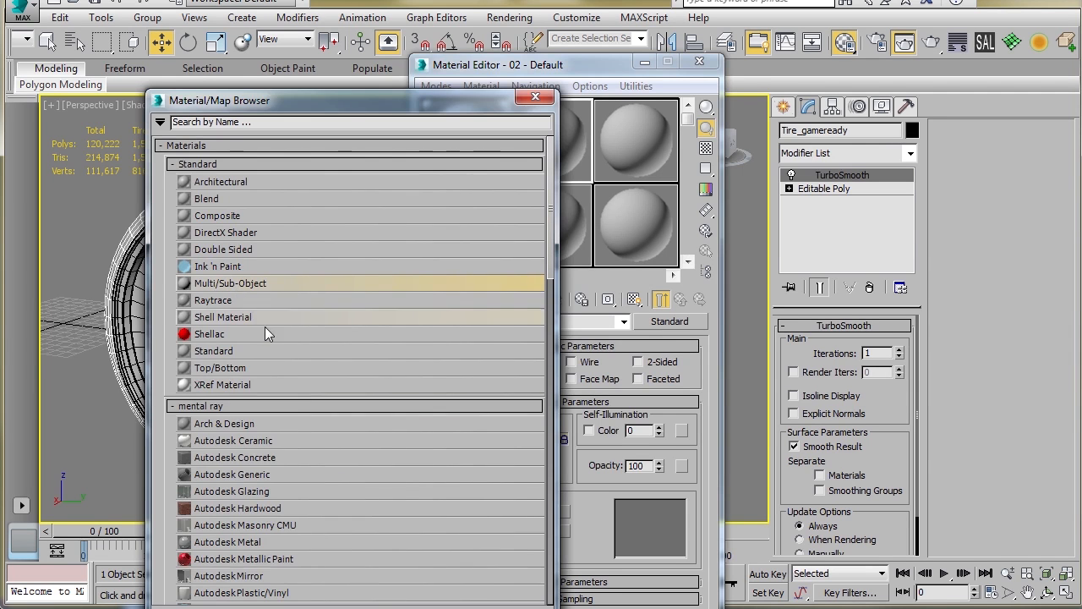
double_click(230, 283)
click(530, 381)
click(517, 439)
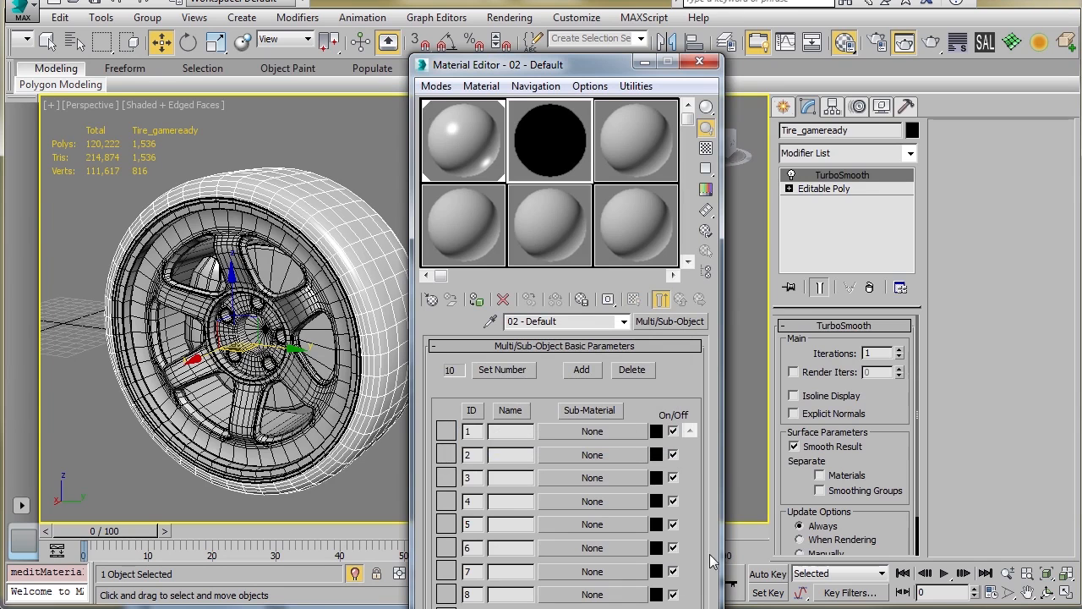
Select all three wheel objects together and assign the Multi/Sub-Object material to them.
alt+middle_drag(284, 373, 264, 386)
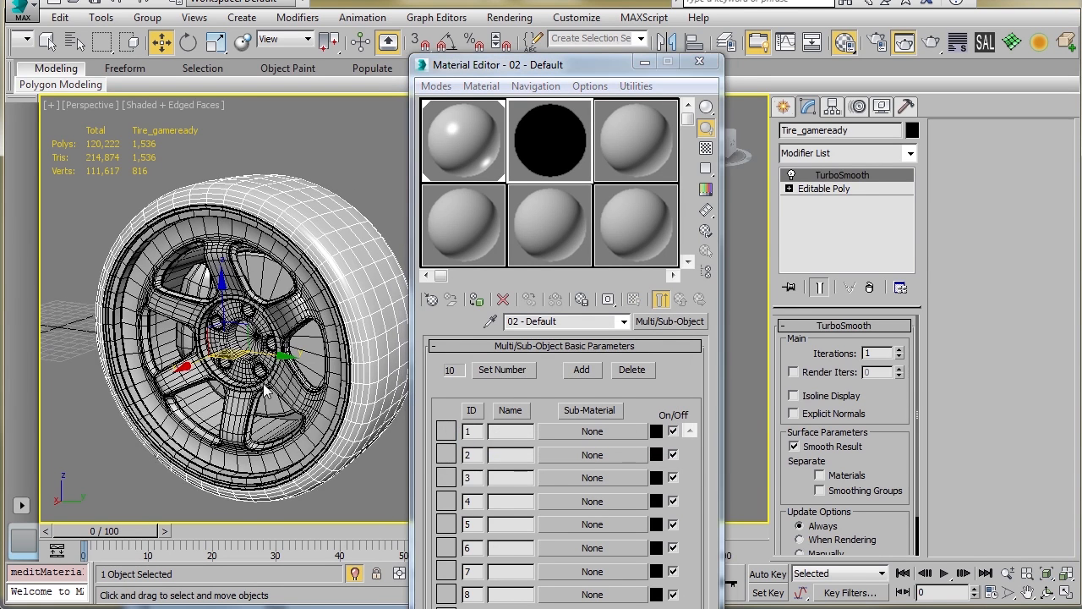
alt+middle_drag(268, 326, 229, 268)
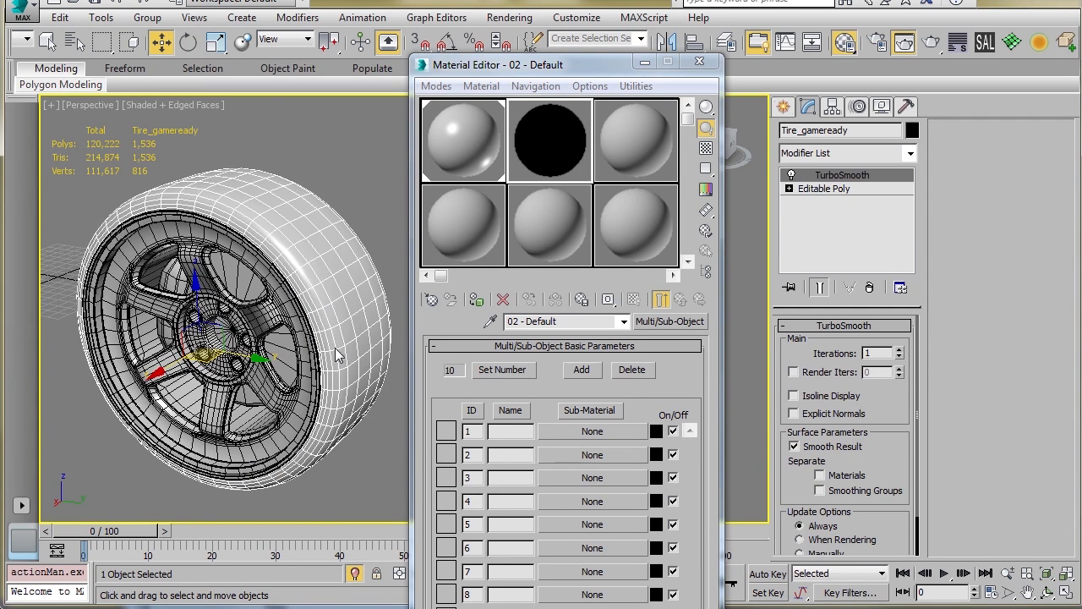
alt+middle_drag(333, 354, 319, 352)
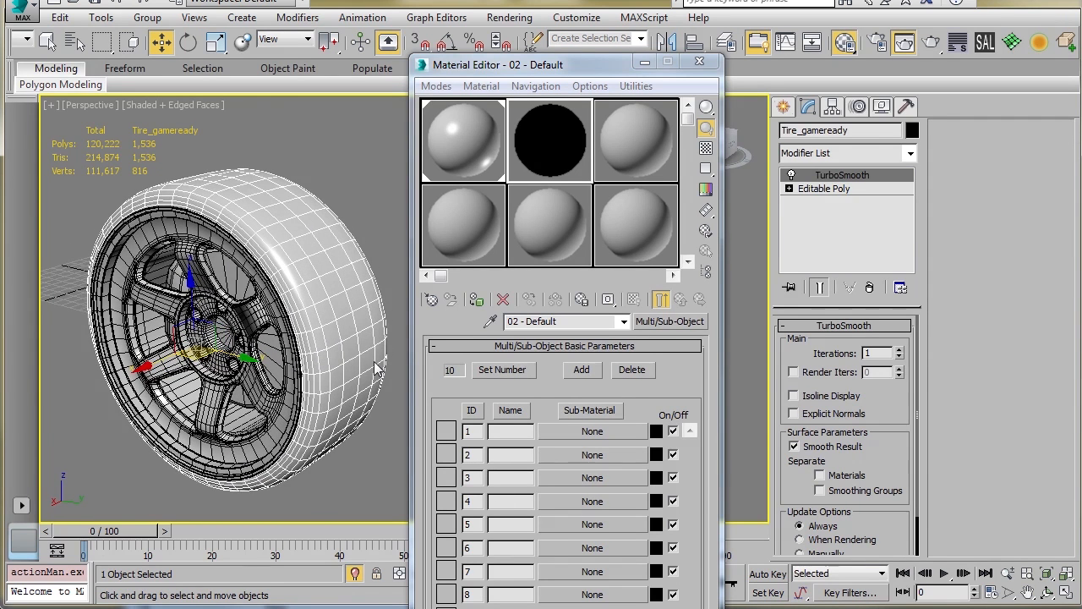
click(317, 251)
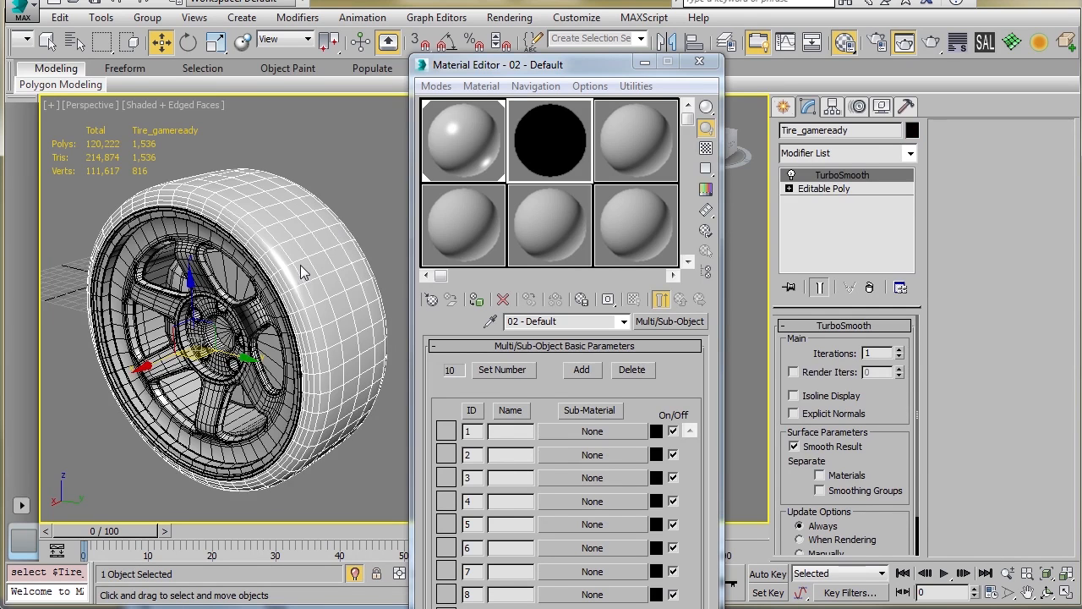
alt+middle_drag(300, 265, 268, 294)
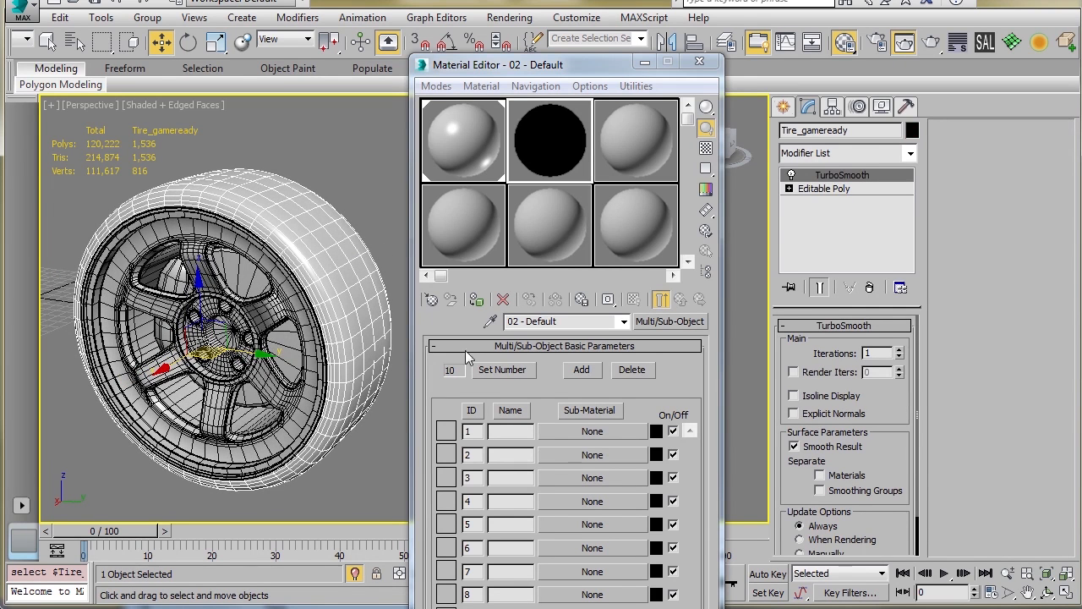
drag(347, 167, 102, 470)
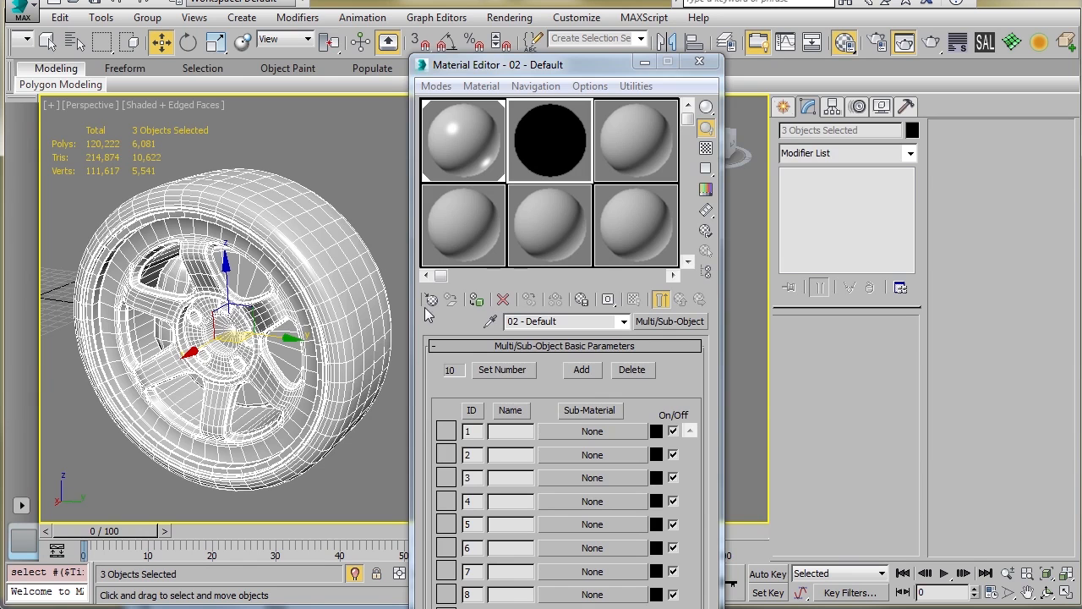
click(467, 302)
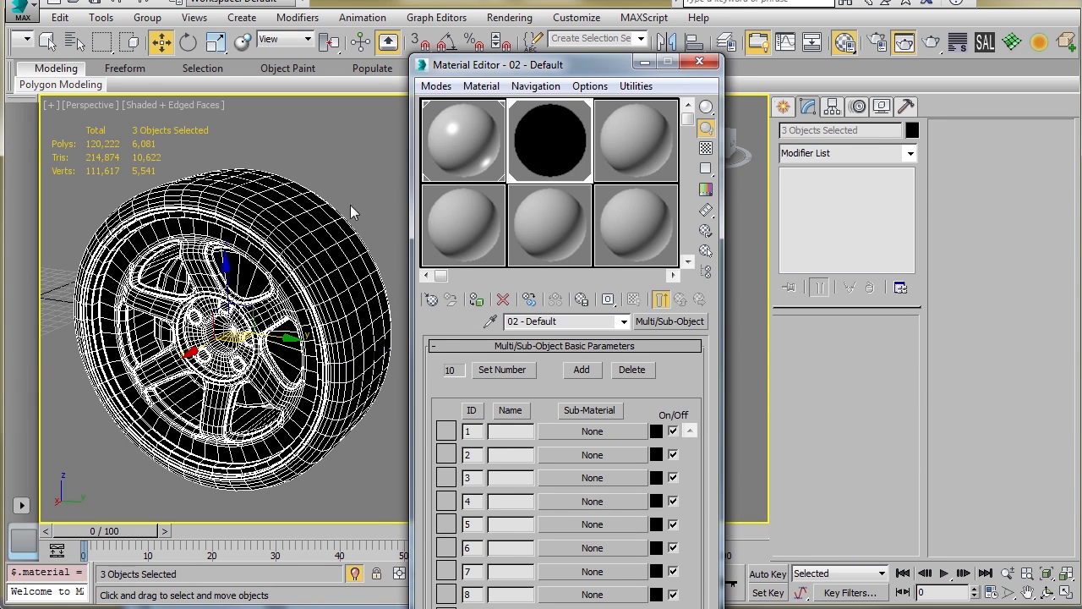
Select the tire's whole element at its Editable Poly level and set its material ID to 1.
click(329, 232)
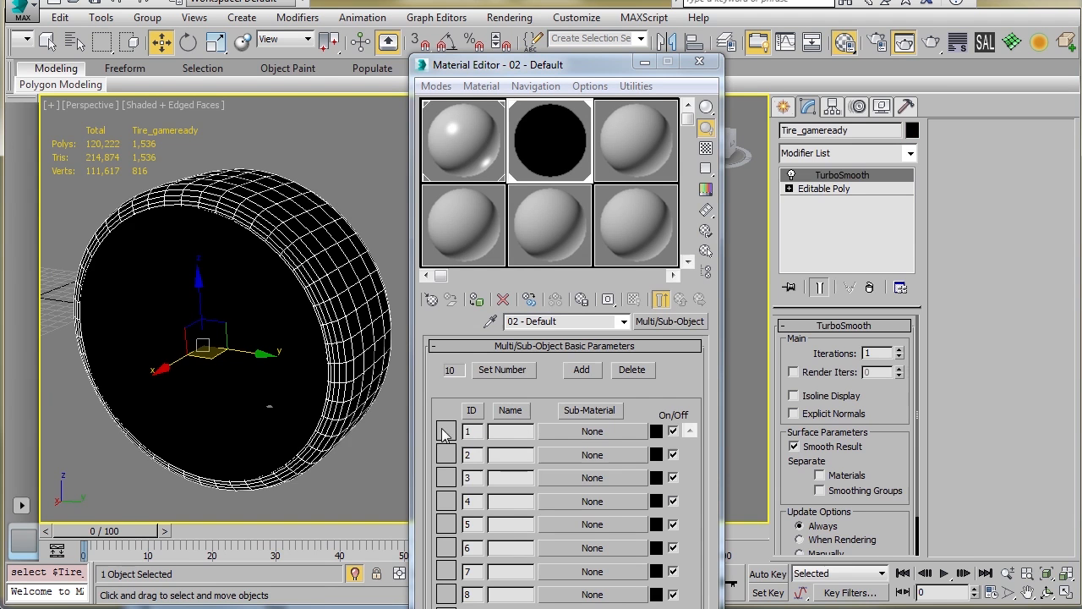
click(829, 189)
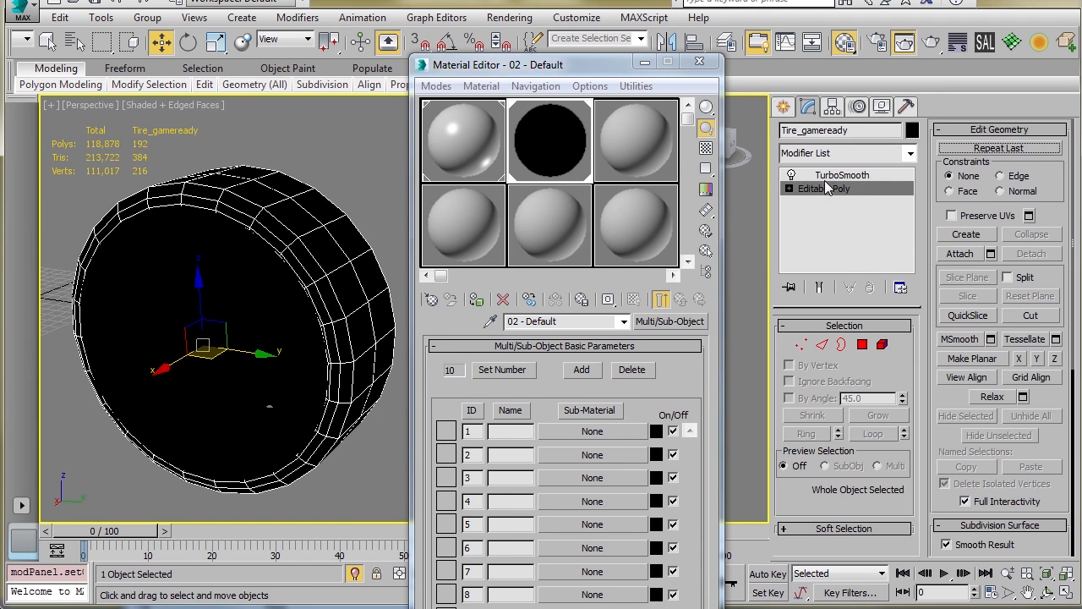
key(5)
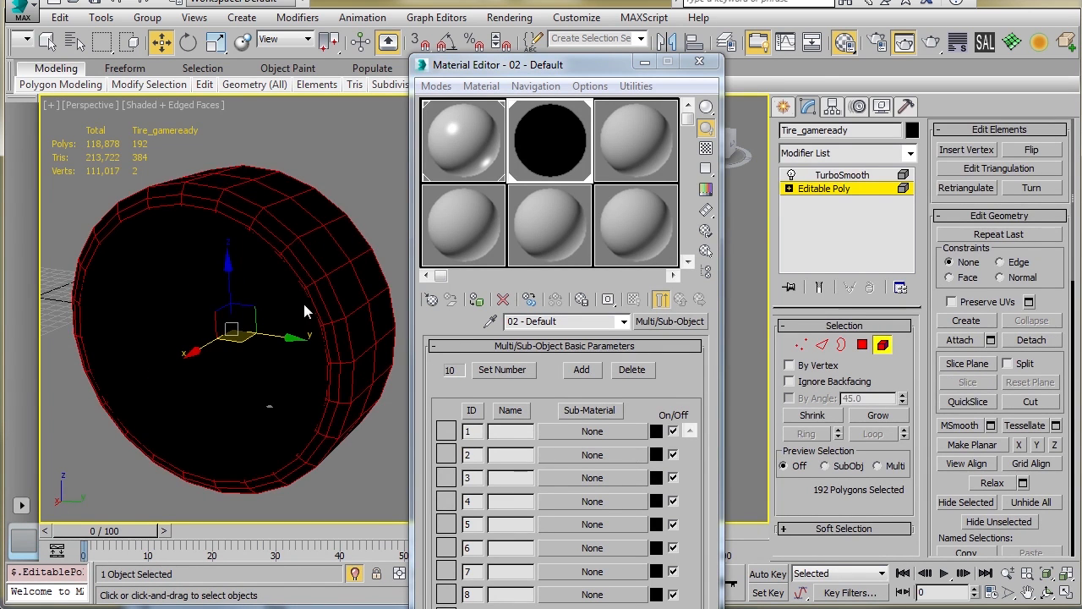
alt+middle_drag(304, 307, 321, 286)
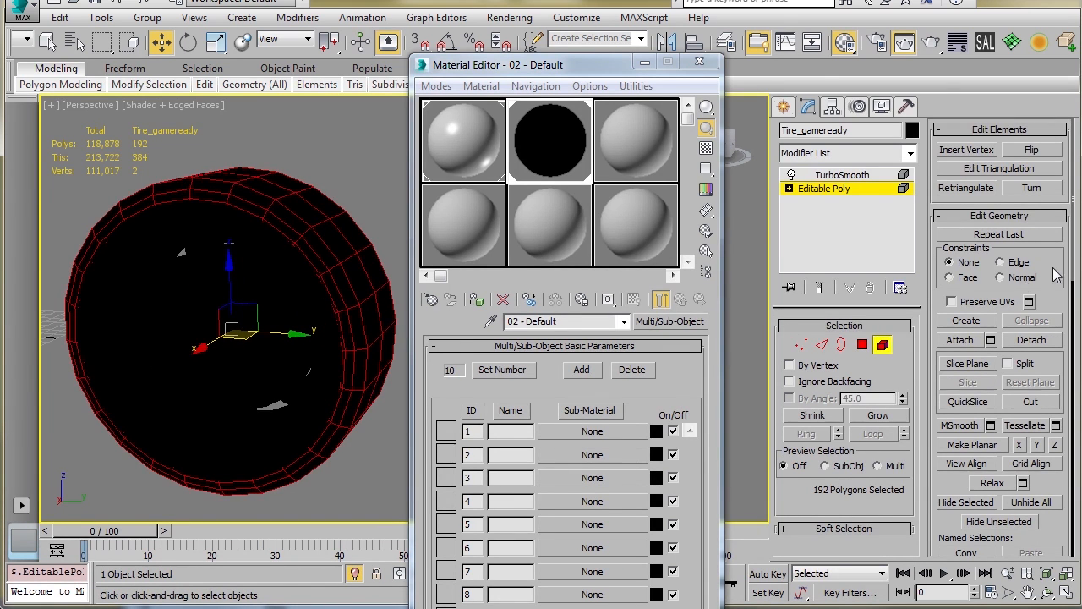
scroll(1056, 272, down, 5)
click(1020, 421)
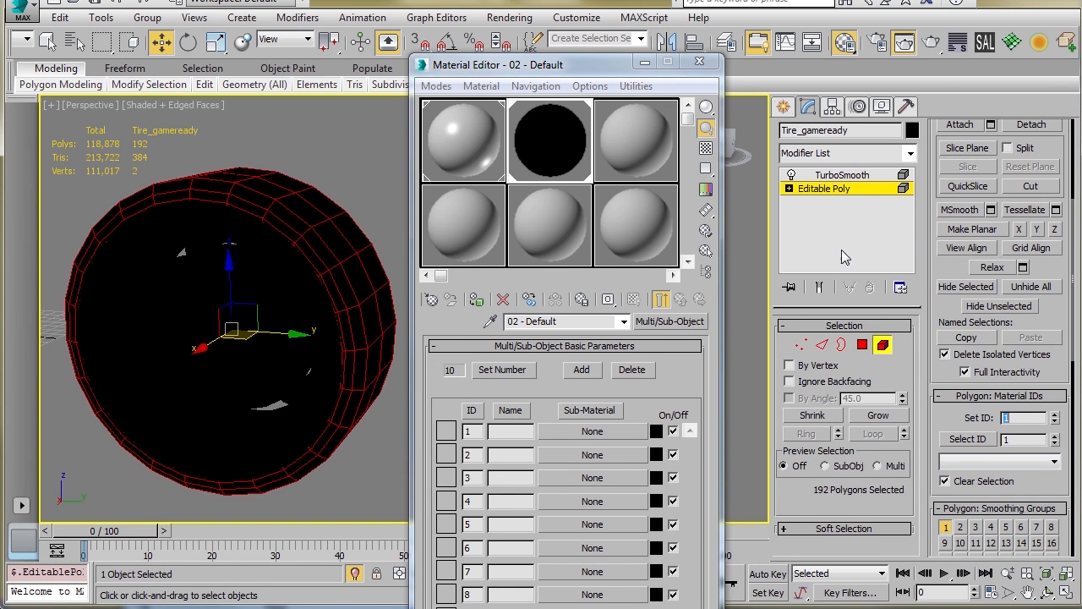
click(818, 188)
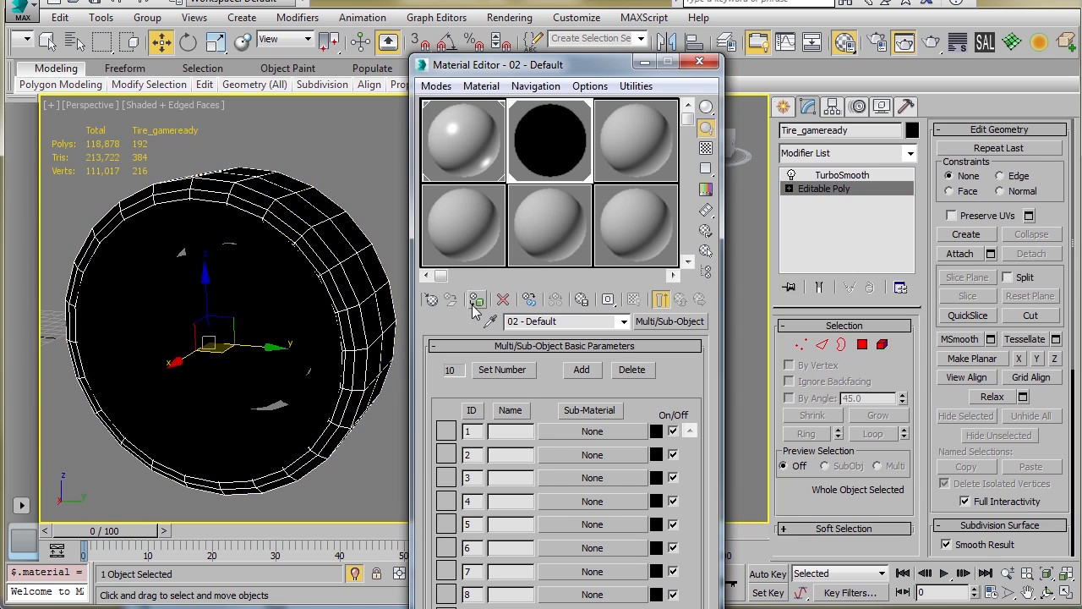
Assign an Arch & Design material to the ID 1 sub-material and return to the parent material.
click(581, 436)
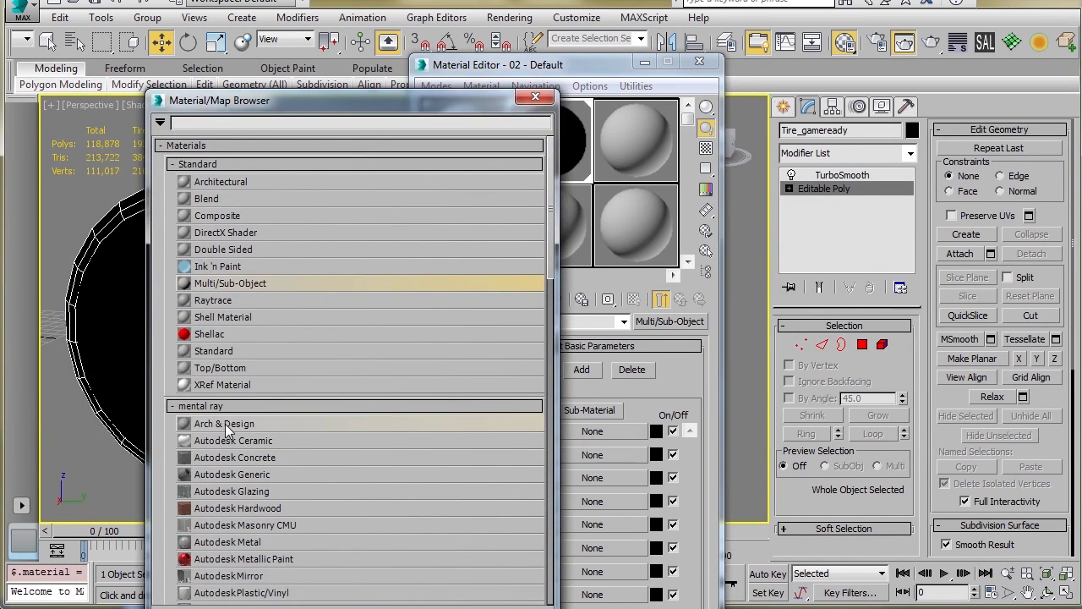
double_click(224, 423)
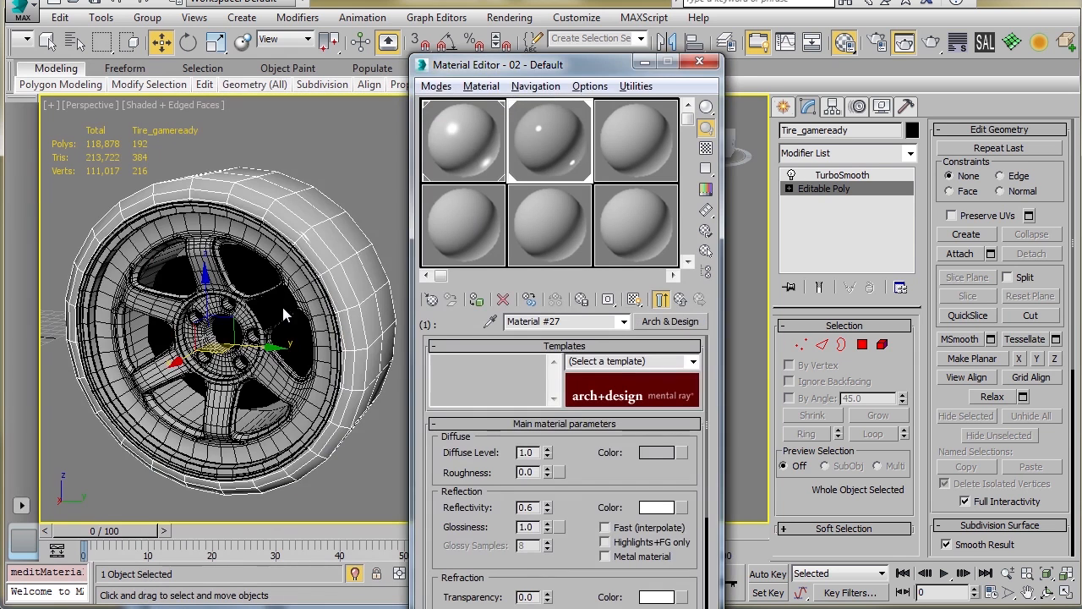
alt+middle_drag(283, 306, 257, 316)
click(679, 302)
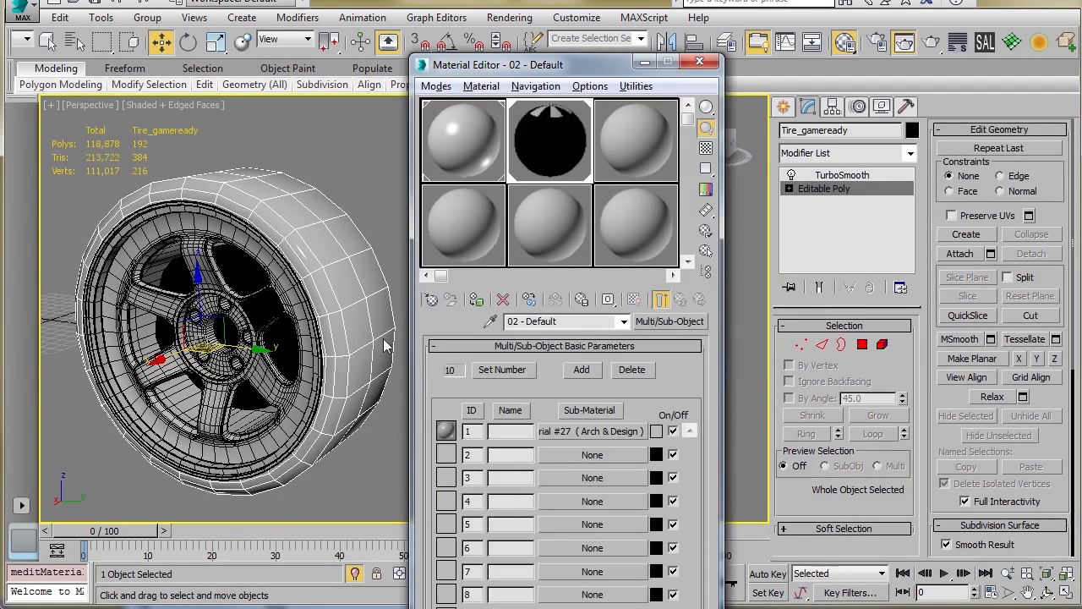
Apply the Rubber template to the ID 1 Arch & Design sub-material.
click(590, 432)
click(691, 362)
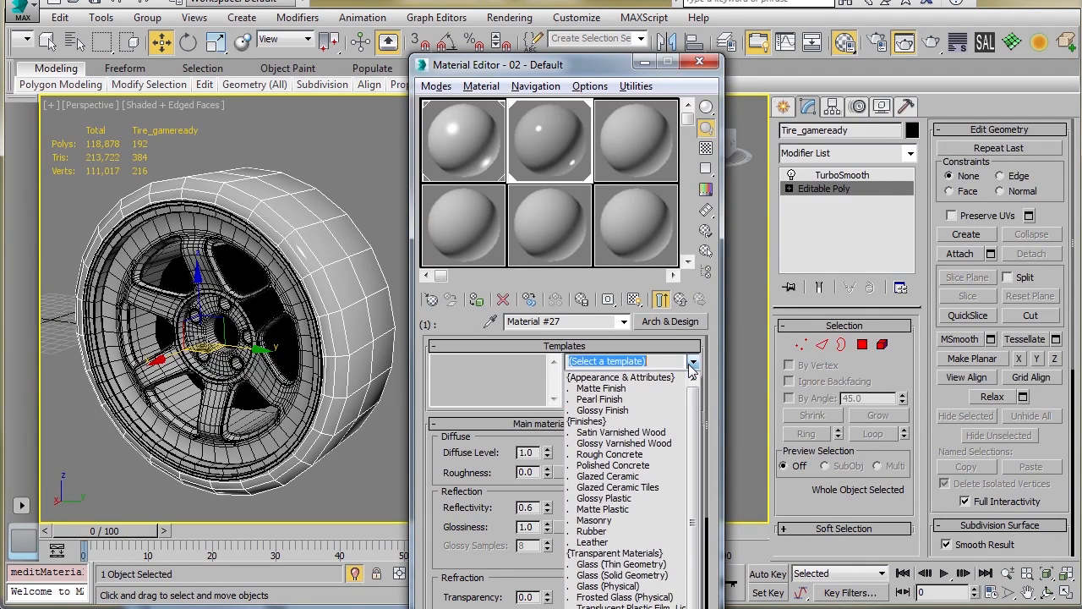
click(583, 531)
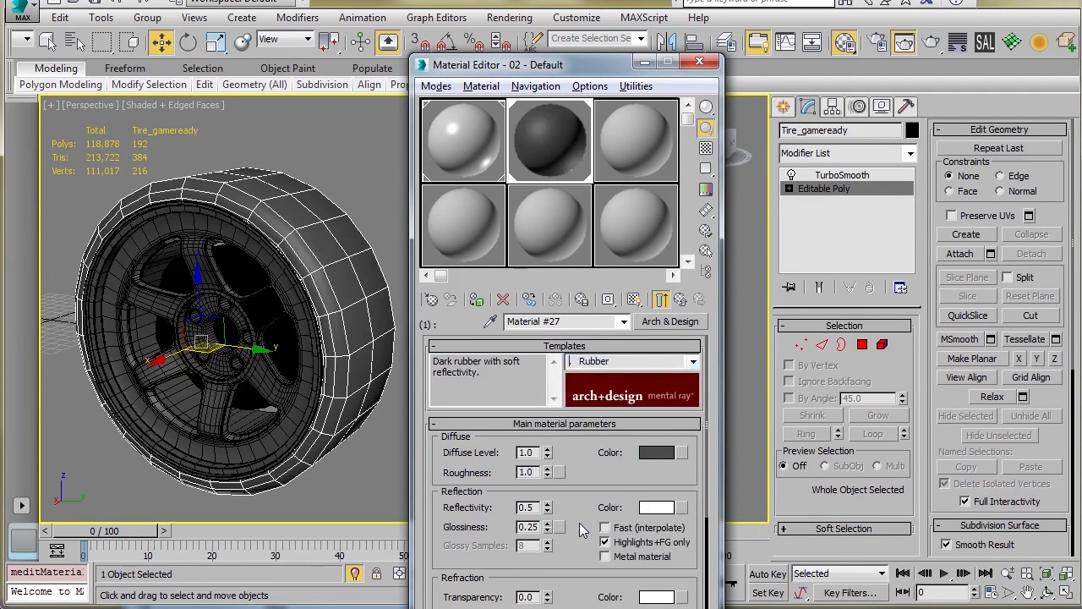
Examine the tire, rim and rotor caliper objects individually from several angles, keeping the Material Editor clear of the wheel.
click(279, 258)
click(299, 252)
alt+middle_drag(300, 251, 315, 278)
click(352, 179)
drag(457, 67, 509, 57)
alt+middle_drag(286, 235, 276, 323)
scroll(276, 296, up, 3)
click(319, 268)
click(274, 245)
click(301, 292)
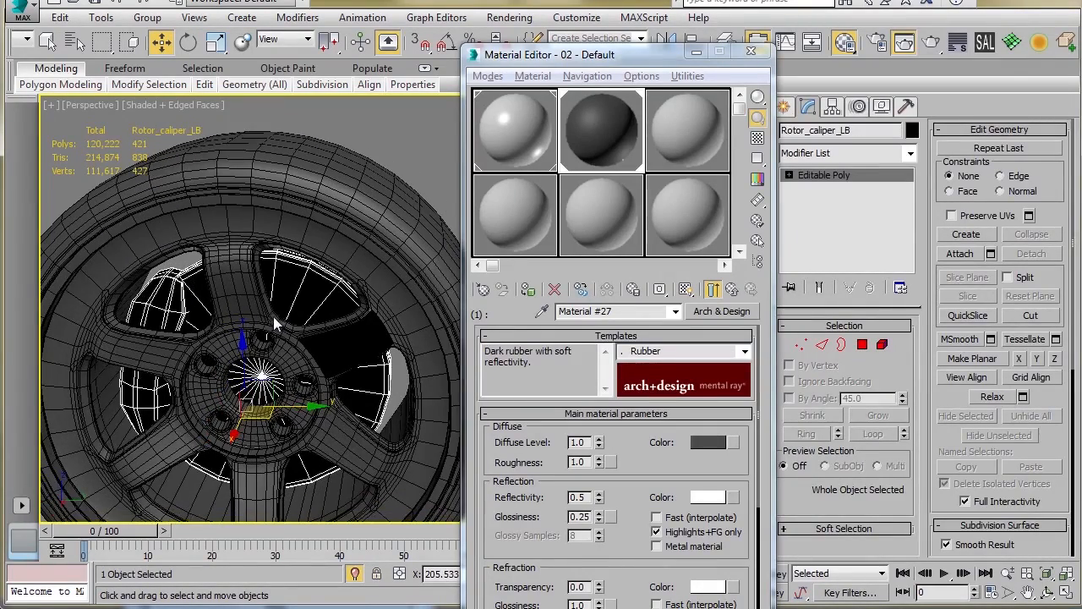
click(245, 234)
alt+middle_drag(245, 237, 271, 269)
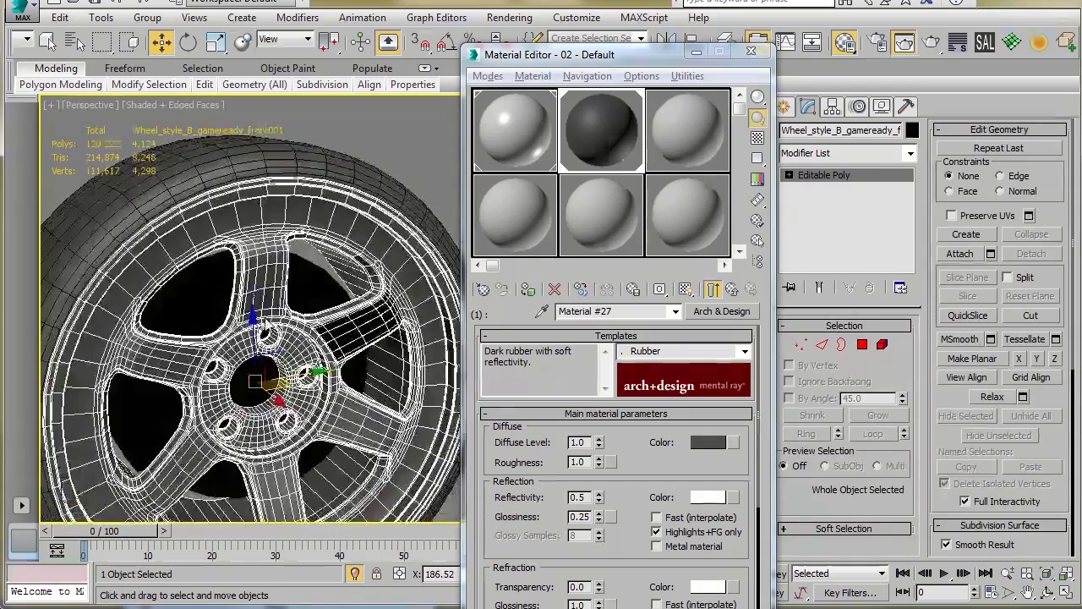
scroll(271, 270, down, 3)
click(269, 166)
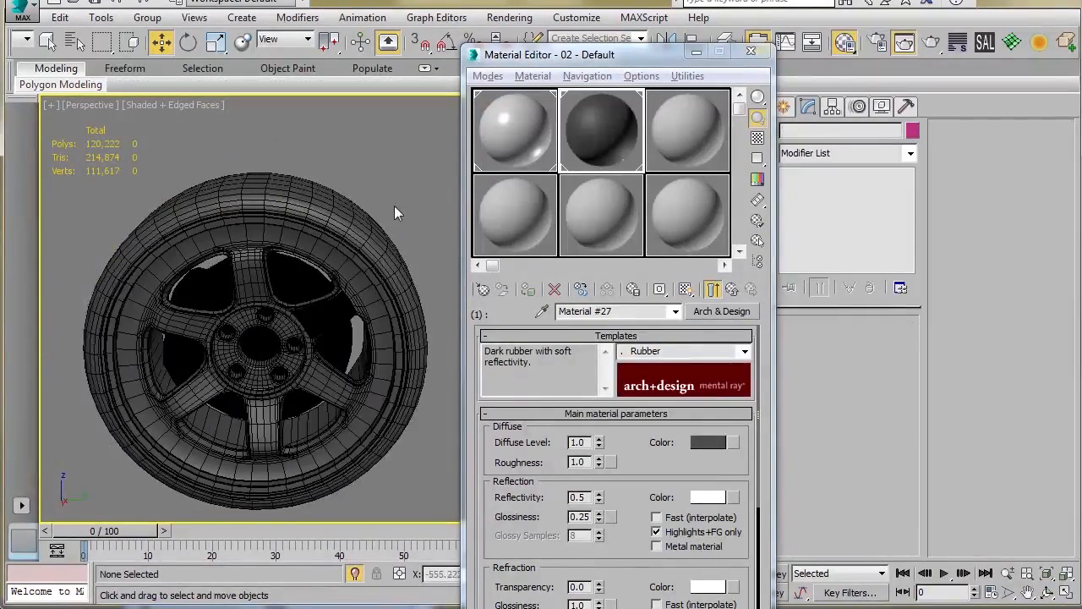
alt+middle_drag(394, 205, 331, 223)
click(332, 224)
scroll(304, 331, up, 4)
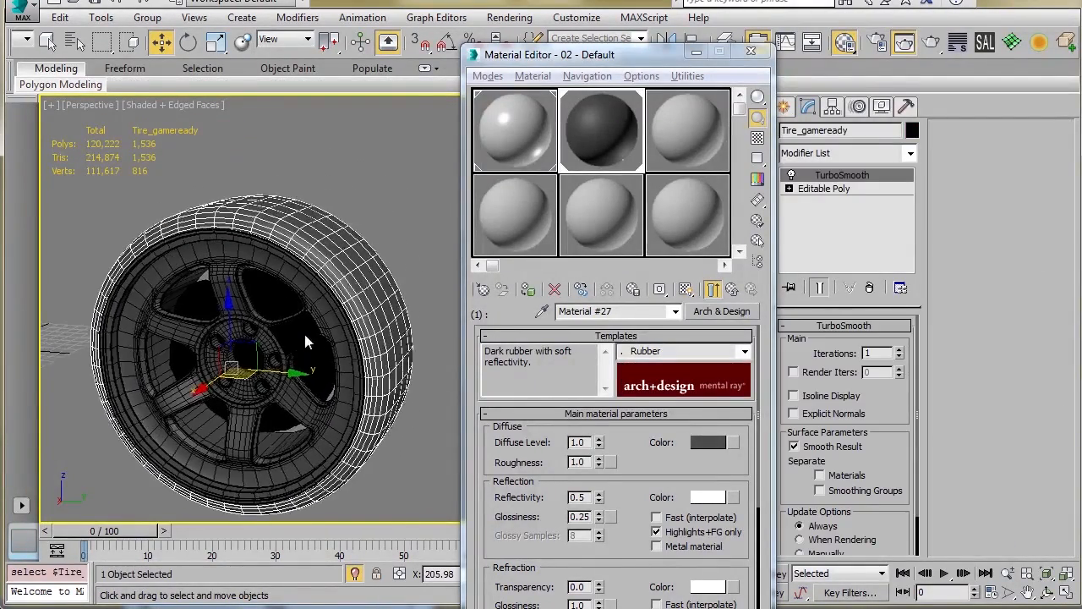
Select all rim elements except the small patch on one spoke and give them a material ID different from the tire's.
click(340, 301)
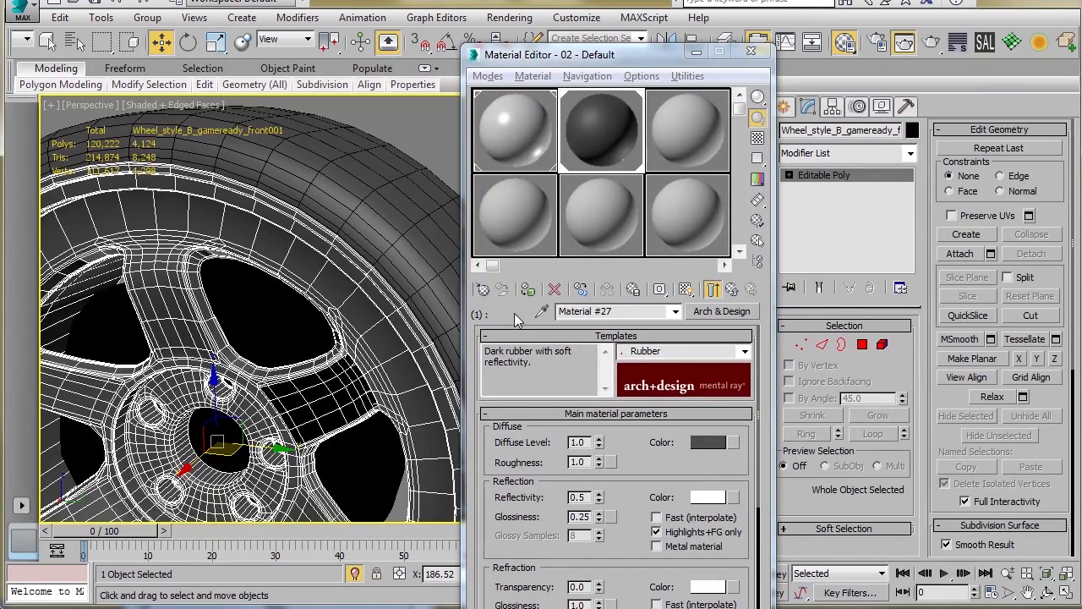
key(z)
key(5)
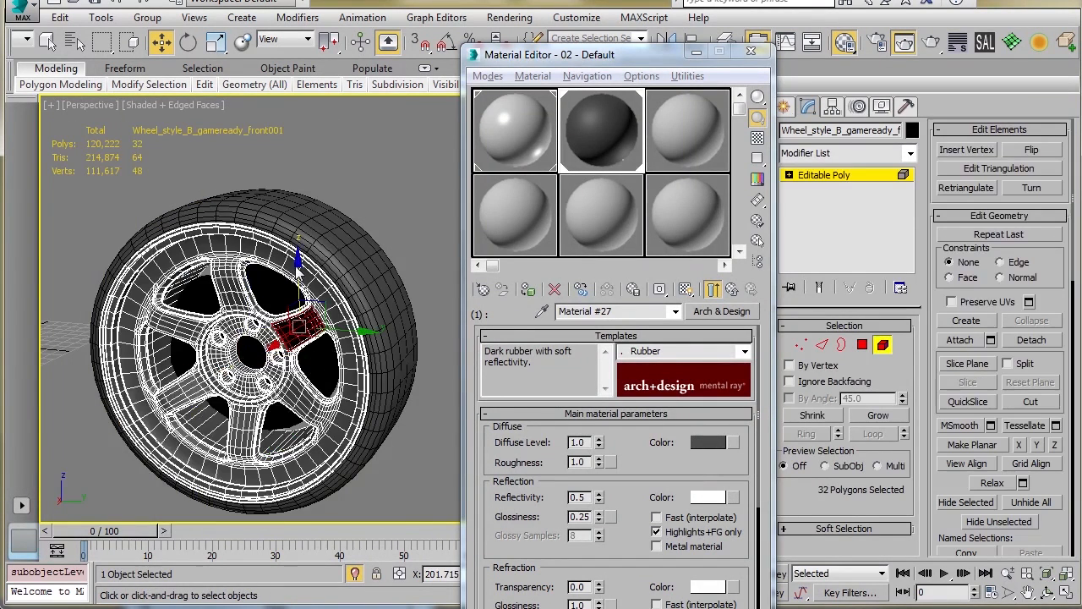
key(ctrl+a)
scroll(1065, 269, down, 3)
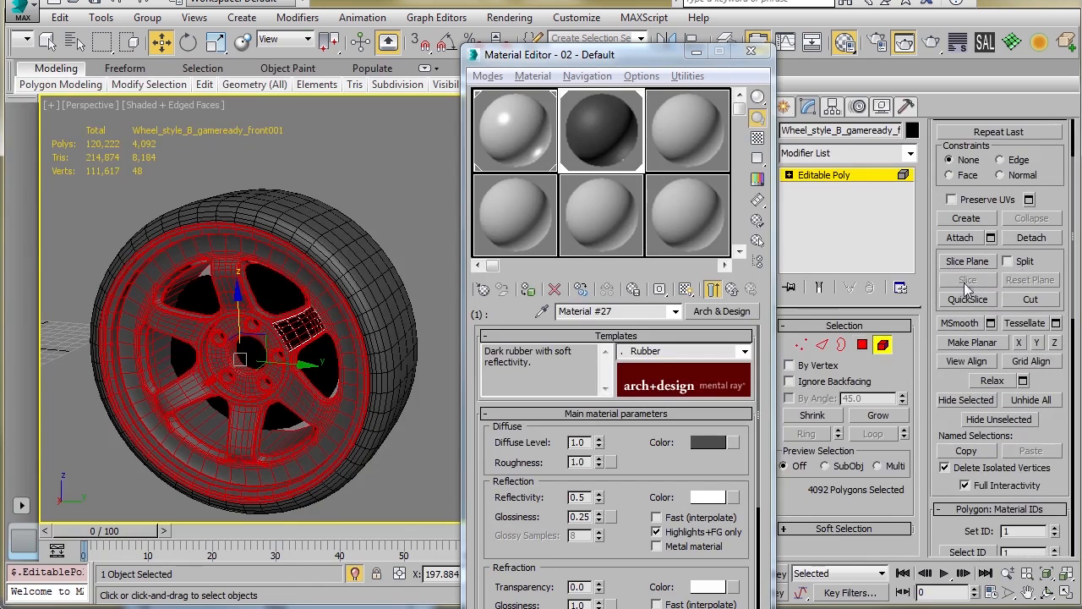
alt+middle_drag(439, 338, 297, 302)
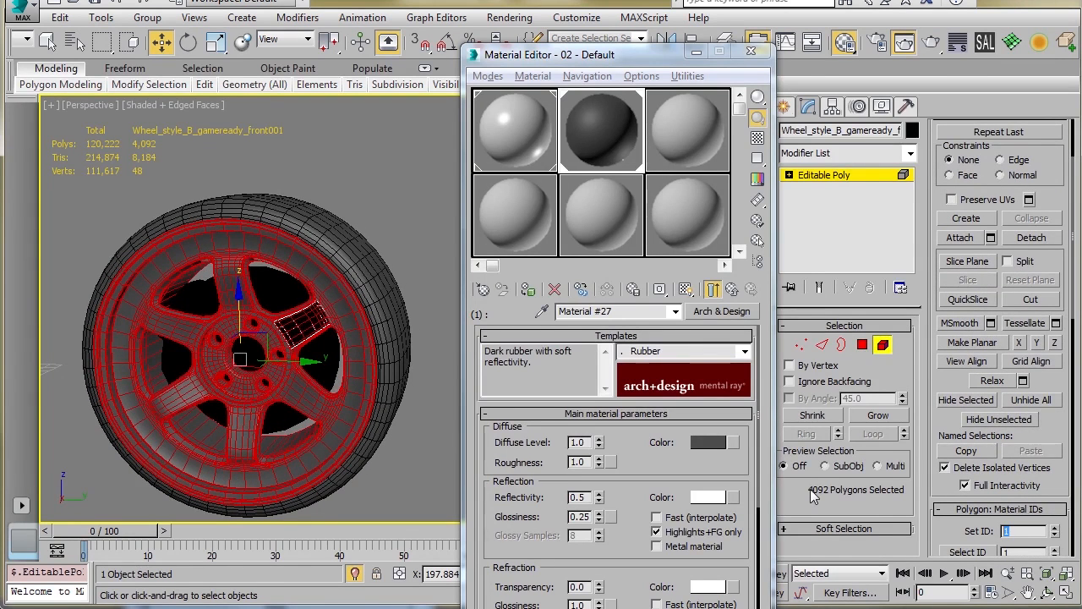
Select the small patch element on the rim's spoke and give it a material ID of its own.
click(292, 329)
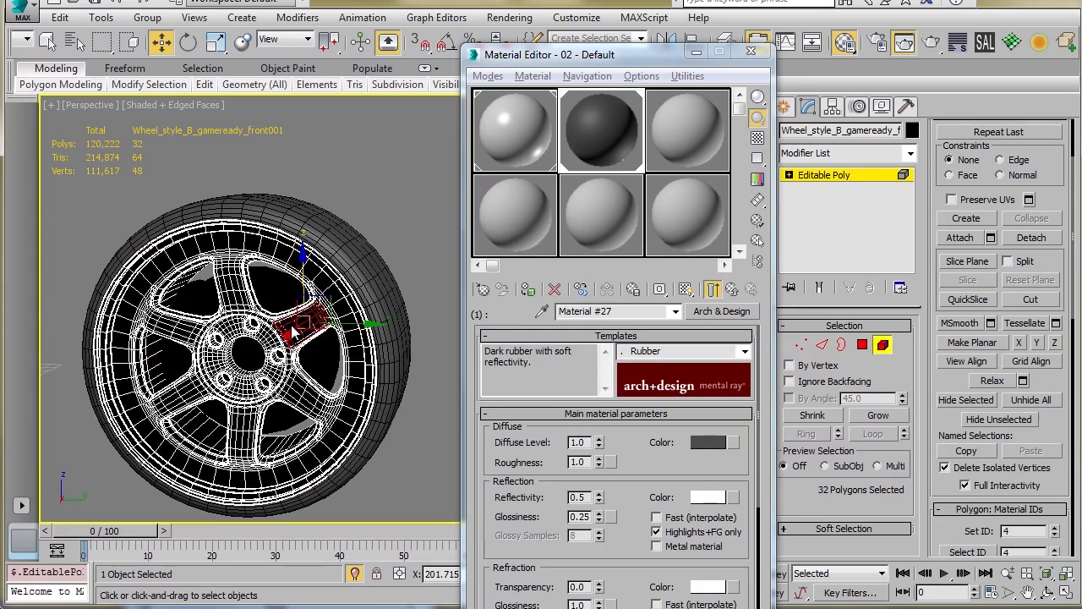
scroll(292, 329, up, 5)
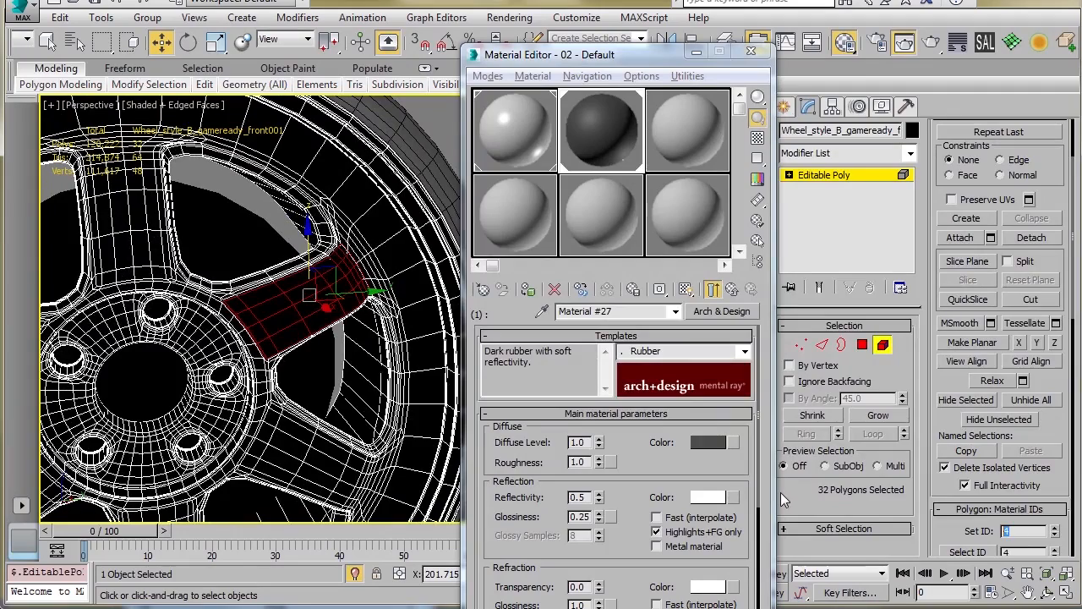
click(824, 176)
key(z)
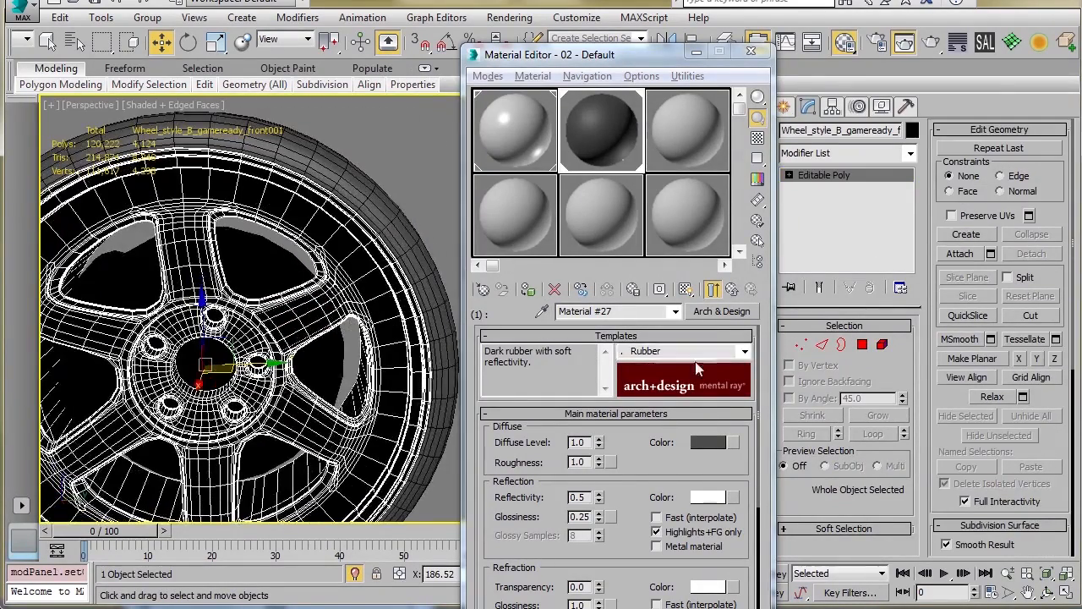
Copy the ID 1 rubber sub-material into the ID 2 and ID 3 slots using the Copy method.
click(732, 289)
drag(626, 426, 617, 473)
click(581, 438)
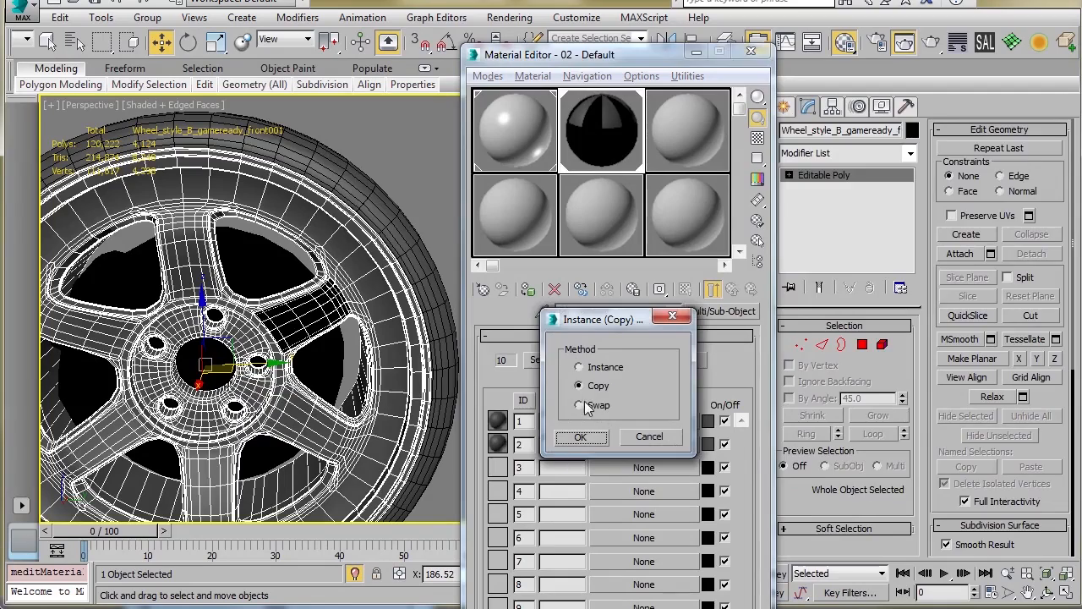
click(581, 436)
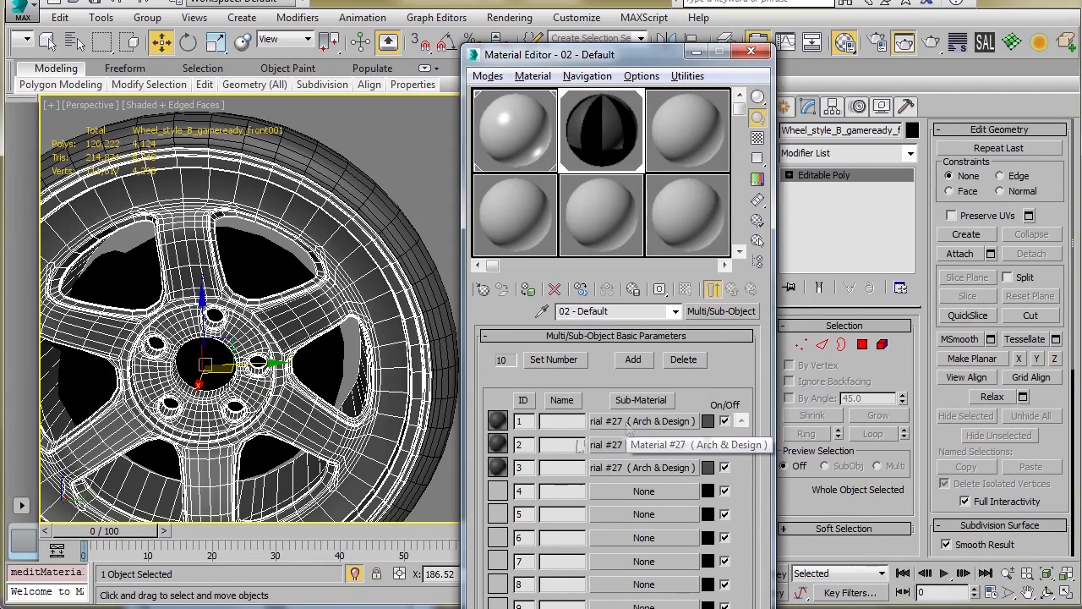
alt+middle_drag(343, 379, 313, 365)
scroll(313, 362, down, 5)
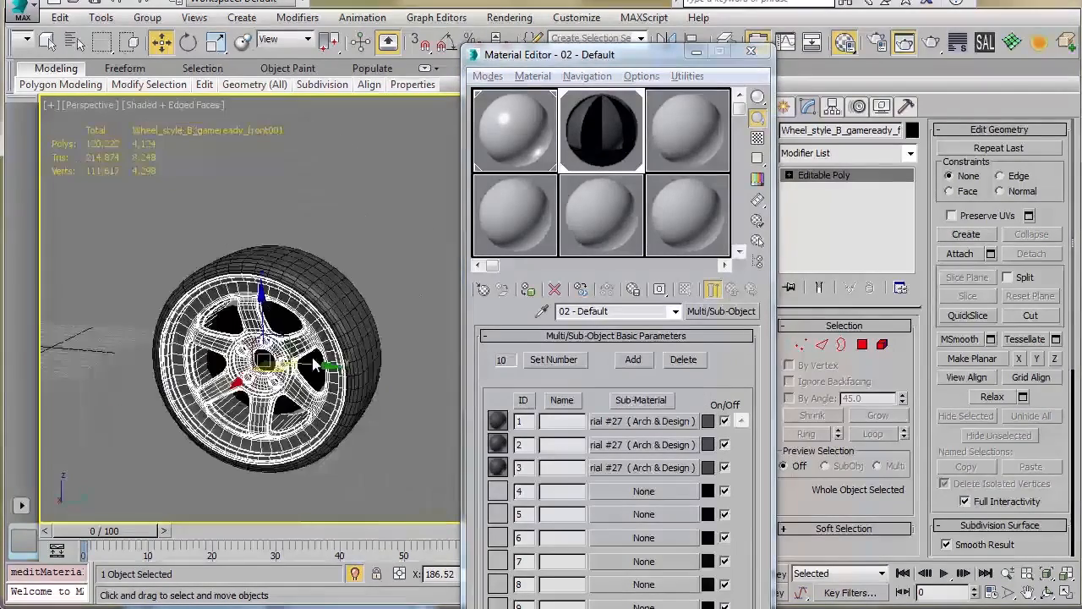
scroll(313, 346, up, 5)
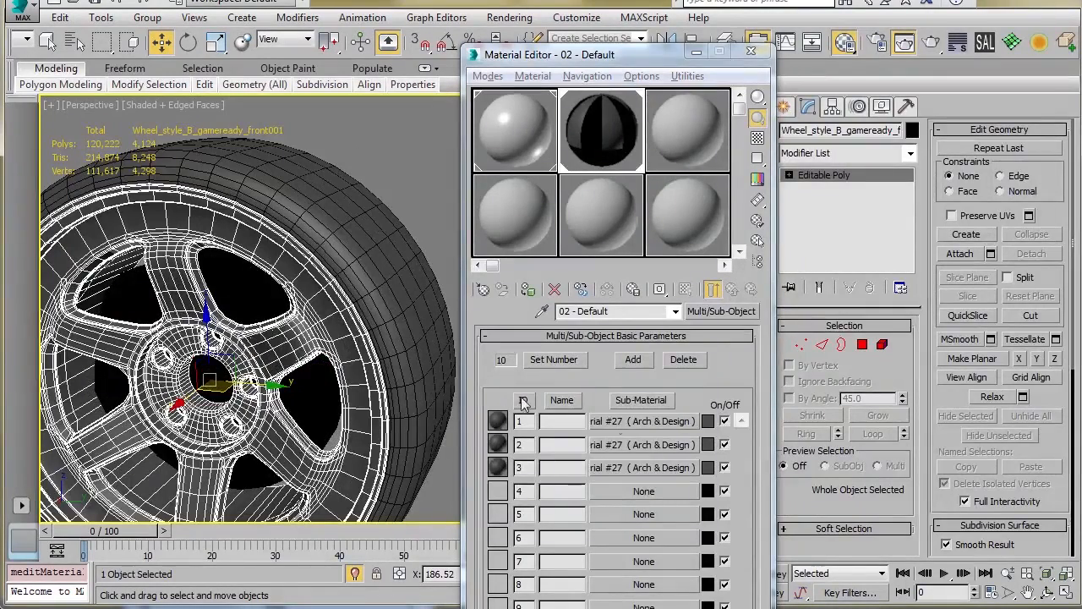
click(625, 444)
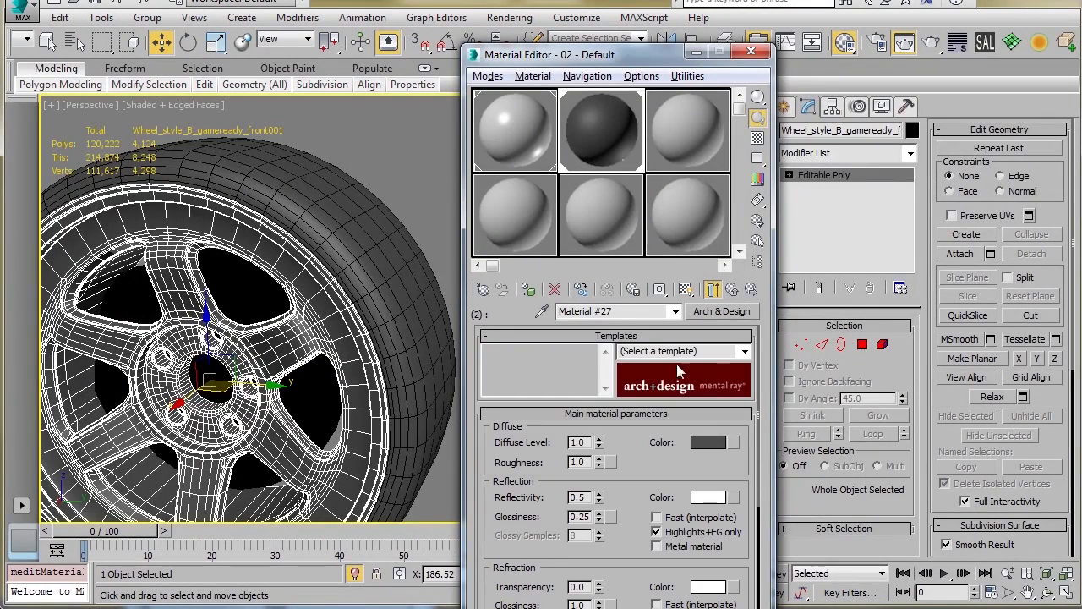
click(744, 352)
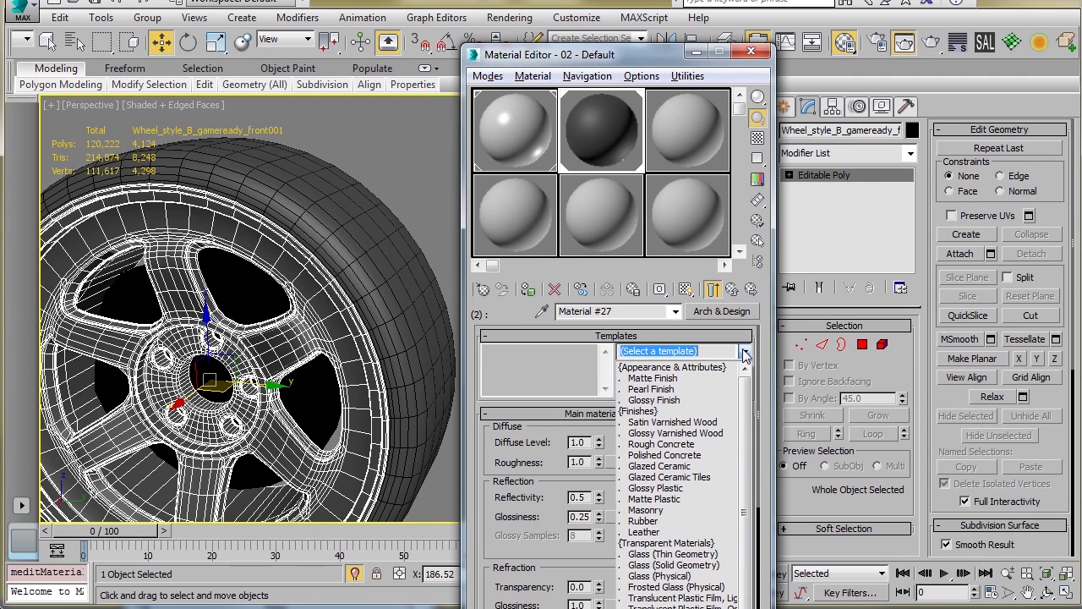
click(748, 353)
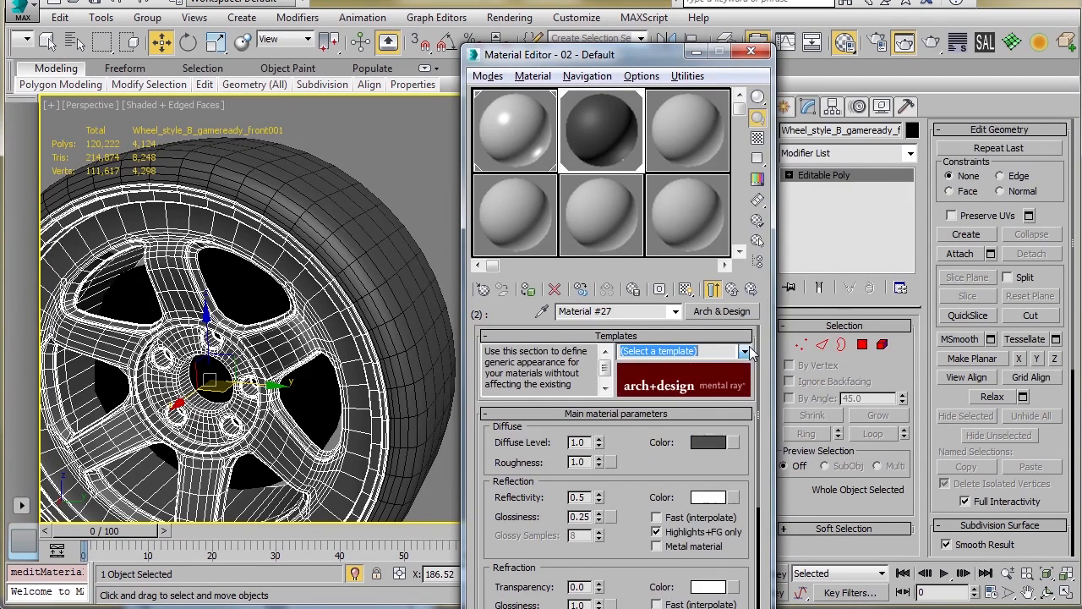
click(745, 353)
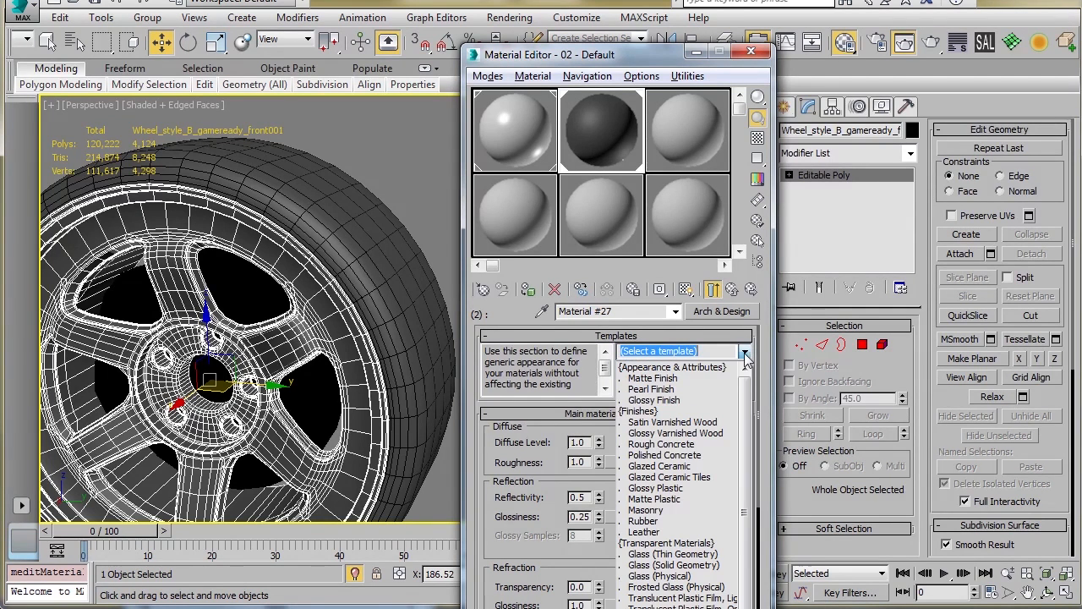
click(744, 354)
Name the sub-material slots in the Multi/Sub-Object material: ID 1 "tire", ID 2 "Wheel" and ID 3 "sticker".
alt+middle_drag(448, 326, 330, 316)
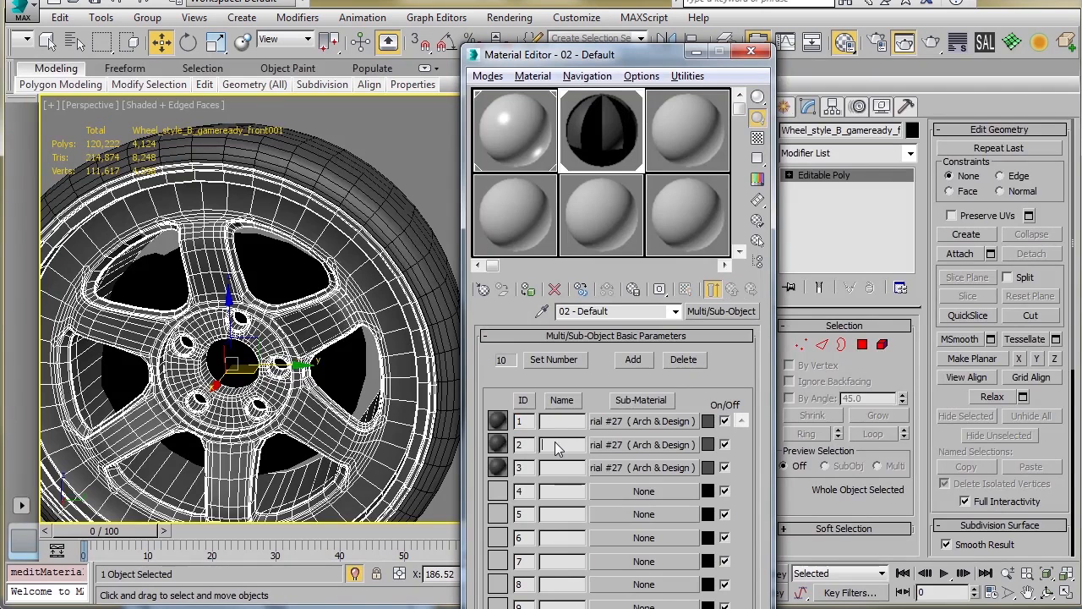
double_click(556, 446)
click(577, 425)
click(560, 470)
alt+middle_drag(345, 377, 298, 347)
scroll(298, 347, down, 3)
scroll(298, 346, up, 5)
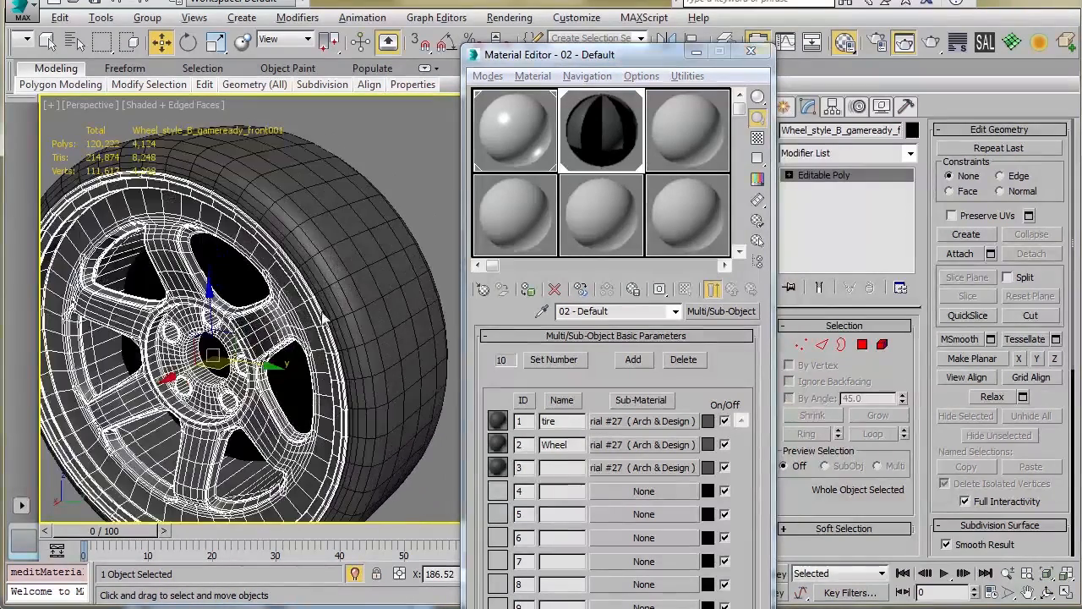
click(564, 470)
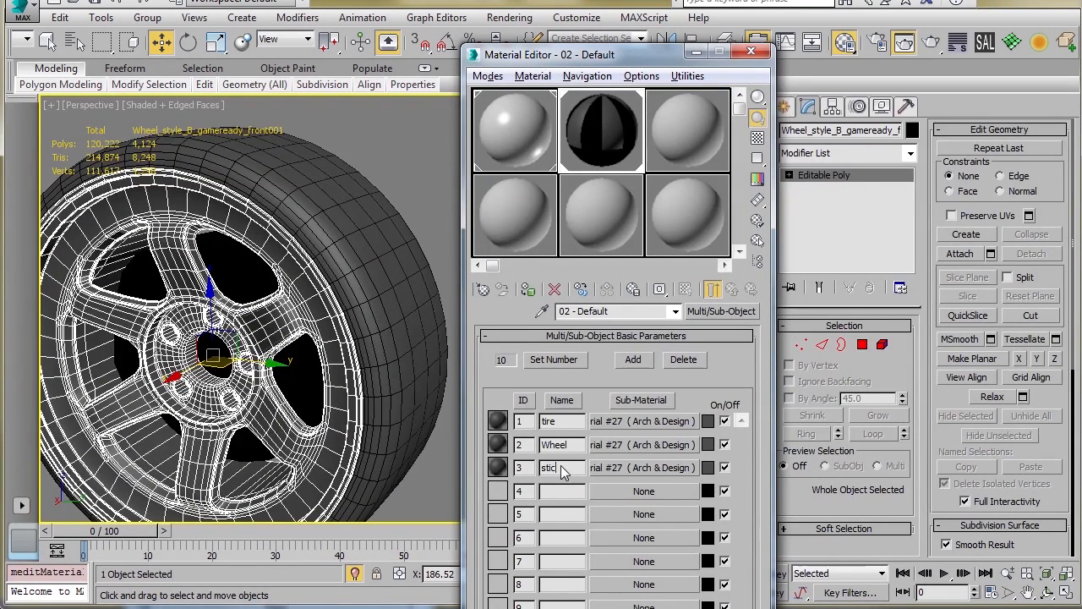
key(Return)
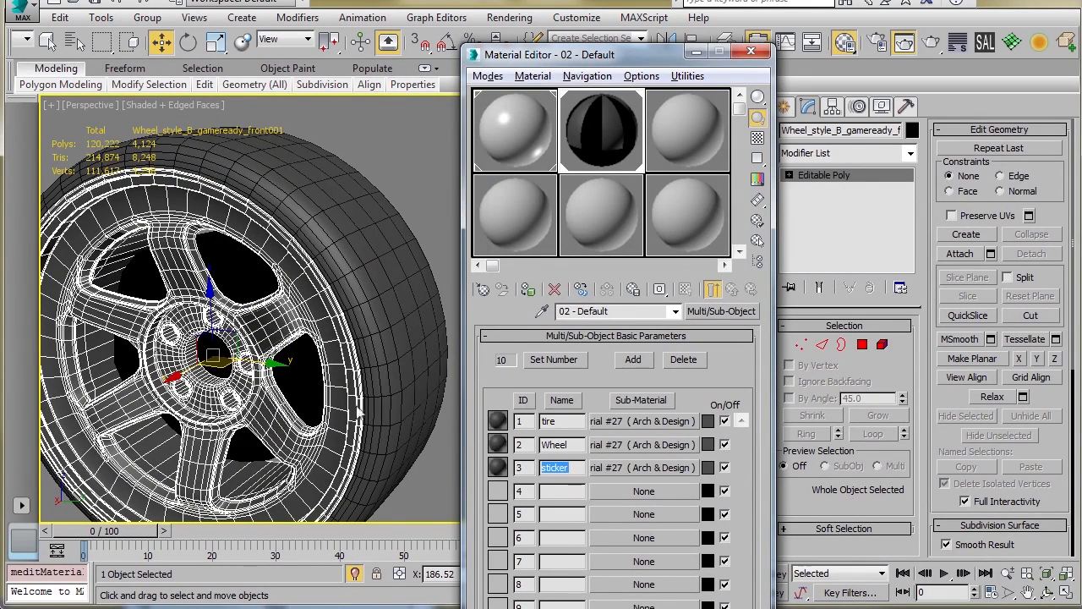
Set the diffuse color of the ID 3 sticker sub-material to a dark red with a red value of about 0.459.
alt+middle_drag(359, 413, 367, 388)
alt+middle_drag(306, 405, 335, 394)
click(638, 471)
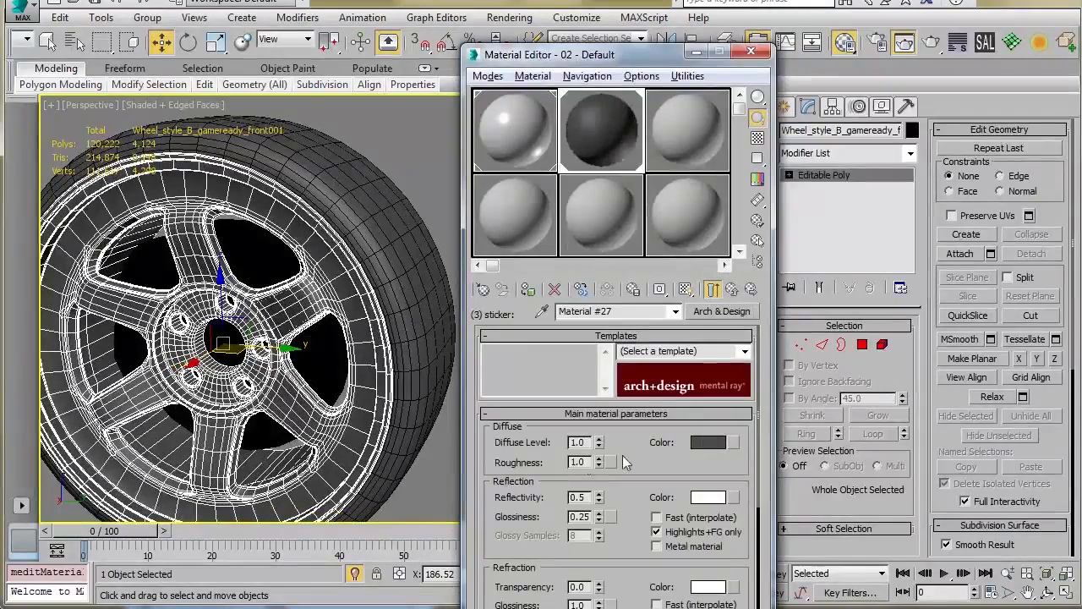
click(708, 442)
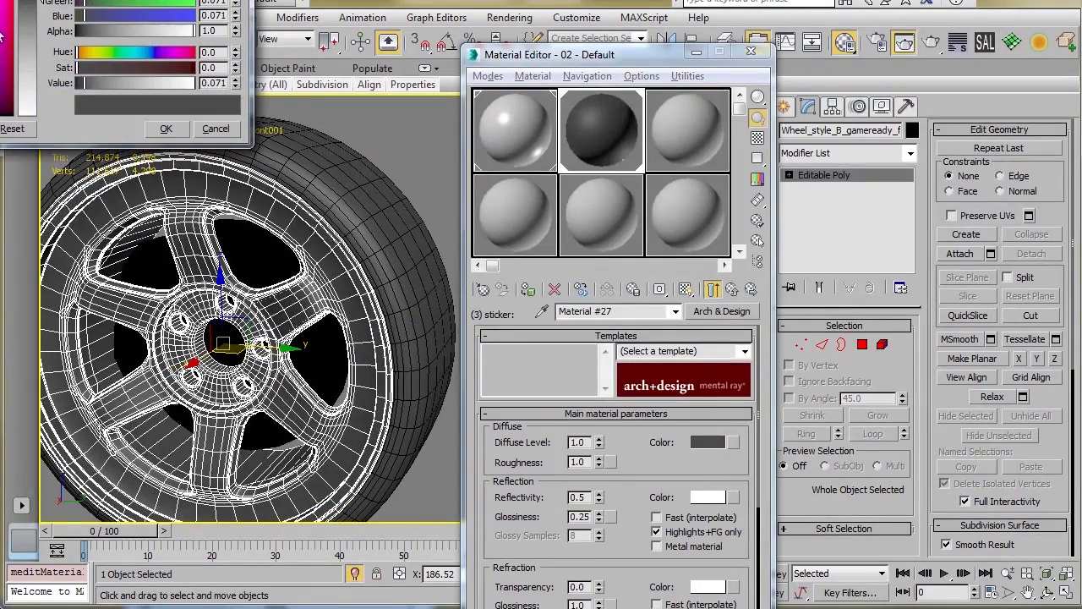
click(10, 34)
drag(43, 0, 222, 131)
drag(212, 167, 224, 158)
click(195, 228)
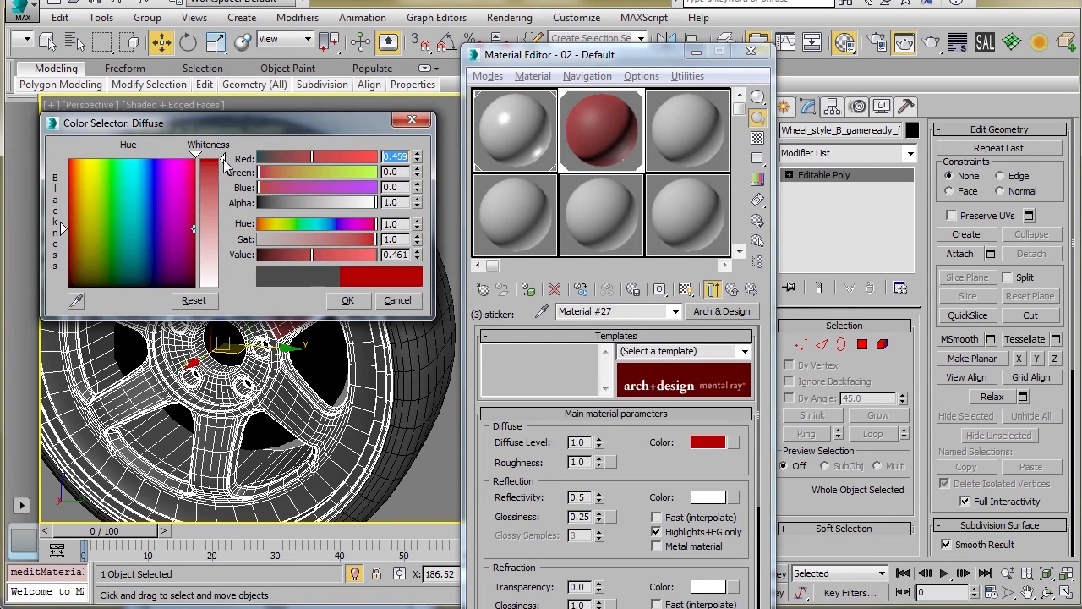
click(351, 301)
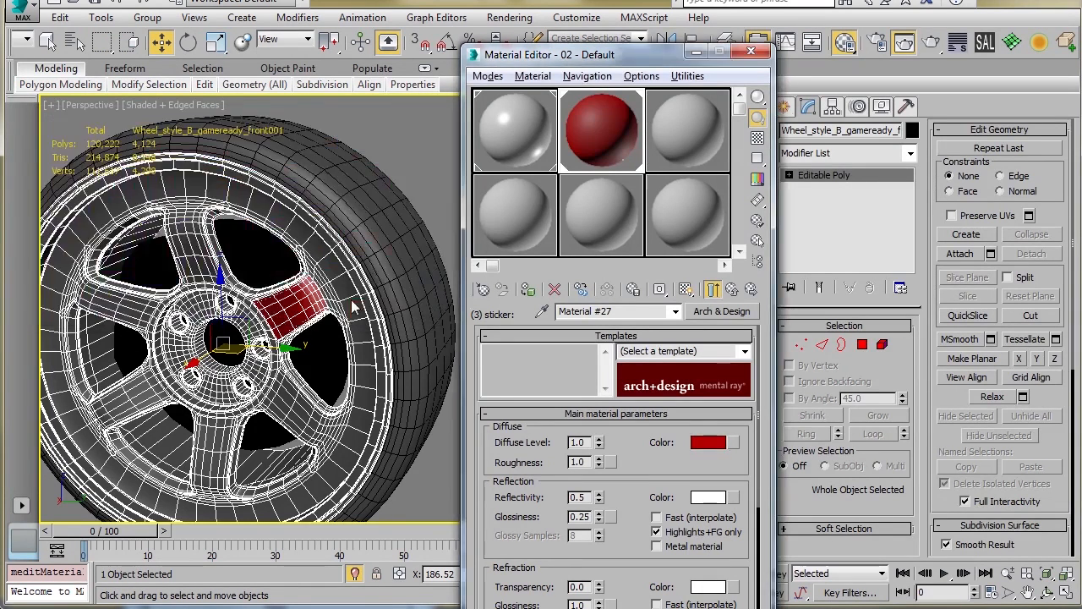
Try the Glossy Finish template on the sticker sub-material and replace it with the Matte Finish template.
click(745, 350)
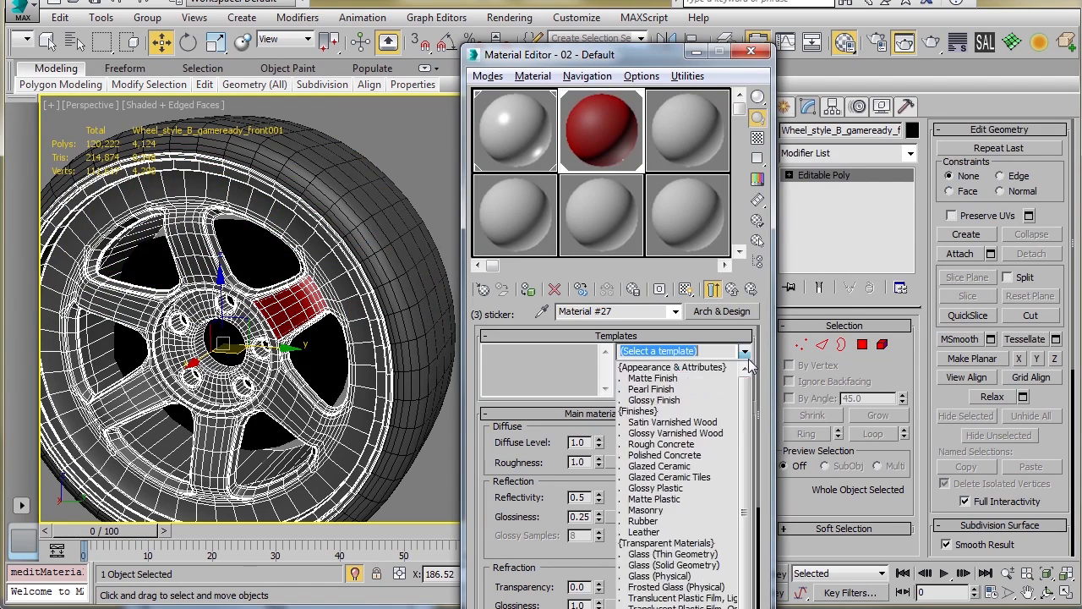
click(667, 399)
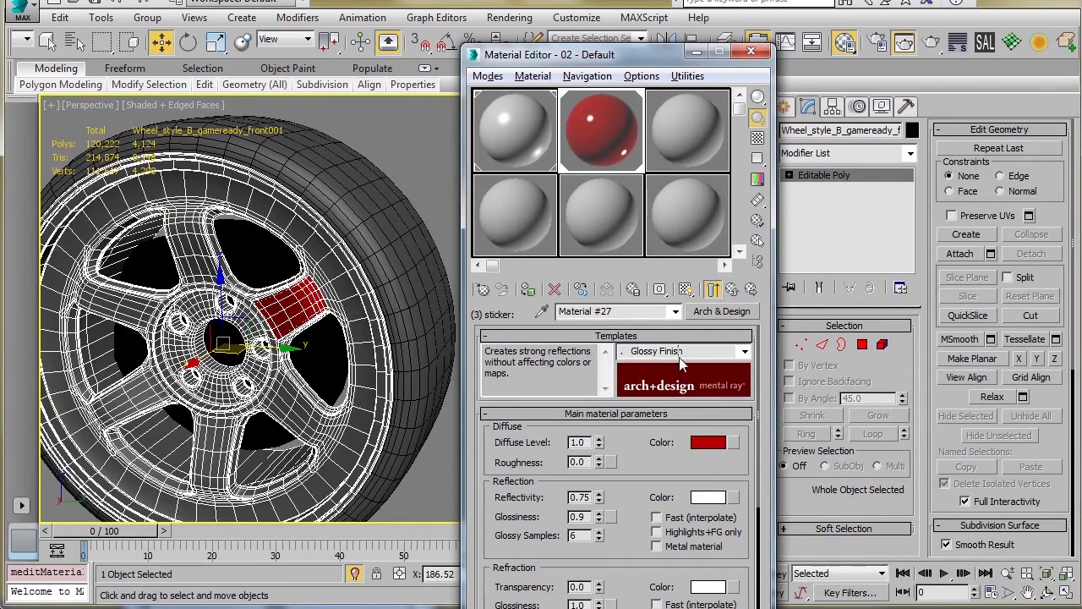
click(745, 352)
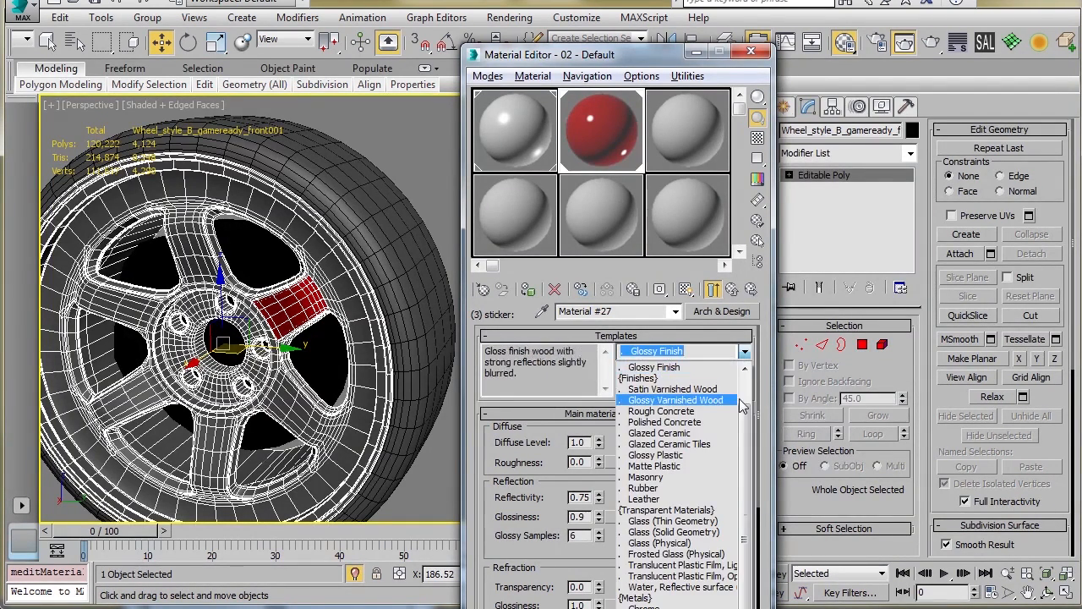
click(652, 380)
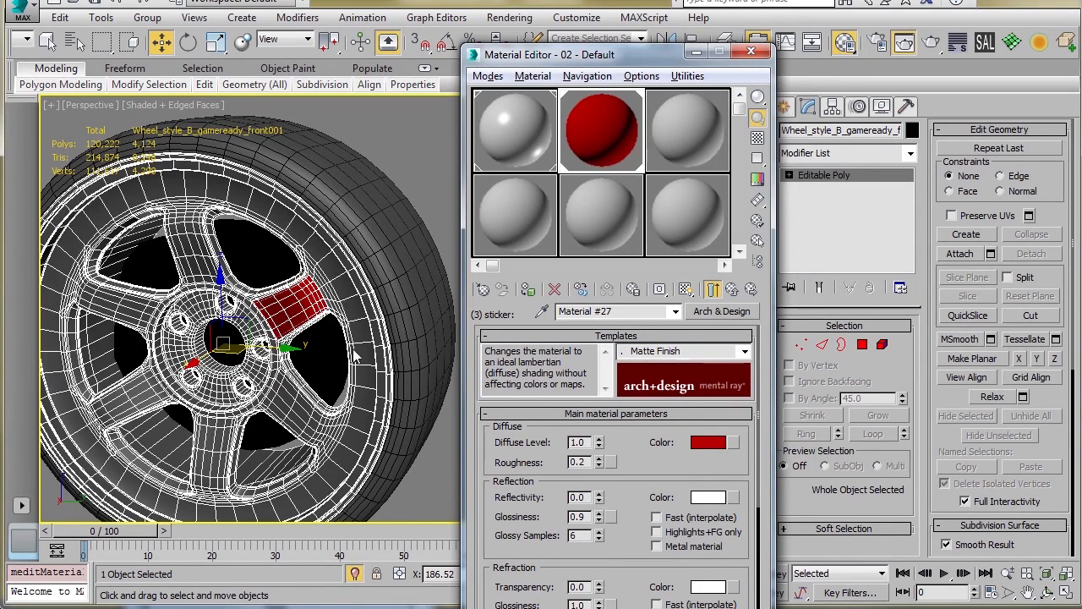
Set the sticker sub-material's diffuse roughness to 0.0 and its reflection glossy samples to 8.
alt+middle_drag(373, 329, 335, 284)
click(394, 183)
click(337, 292)
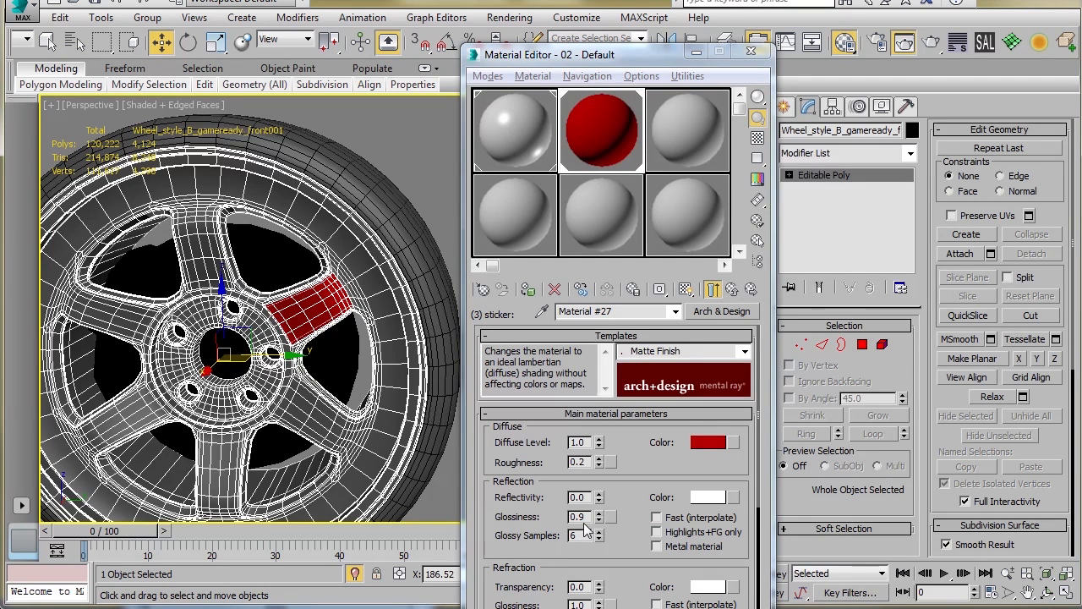
right_click(599, 465)
scroll(634, 496, down, 1)
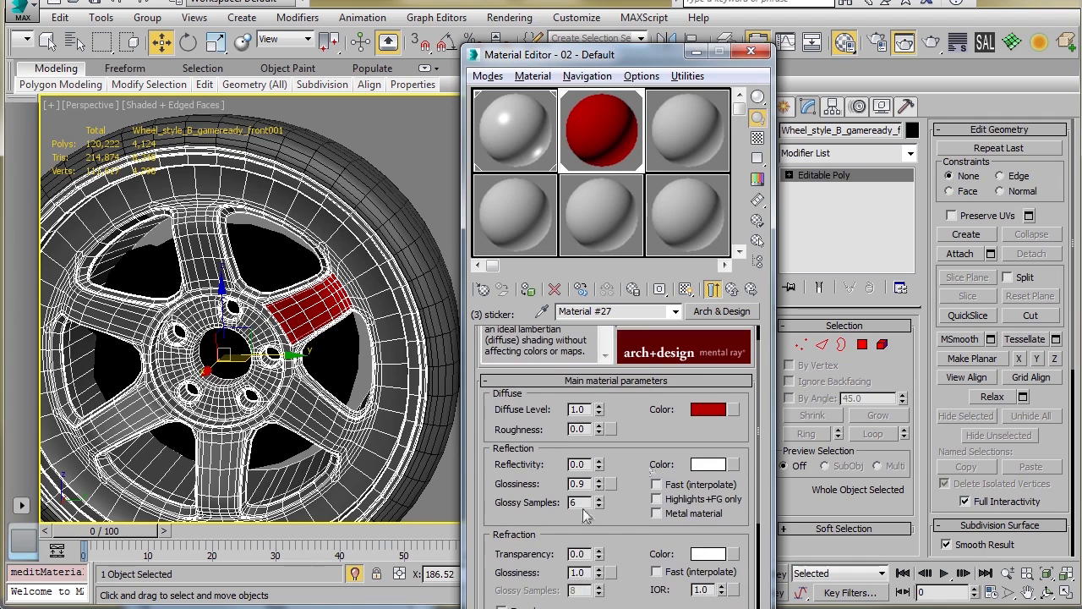
drag(583, 503, 475, 507)
alt+middle_drag(362, 372, 348, 371)
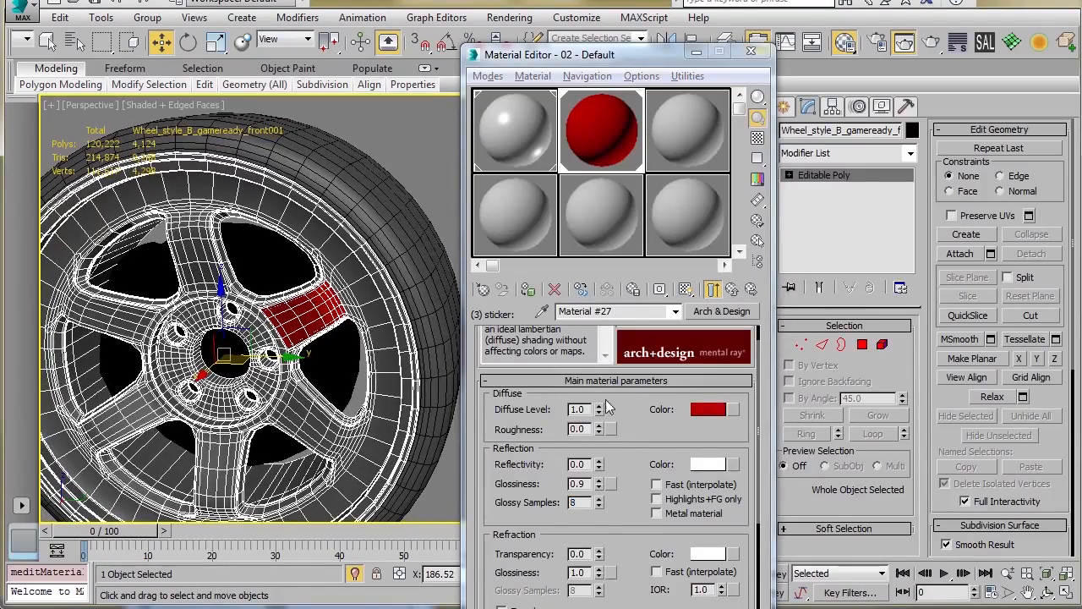
scroll(636, 416, up, 1)
alt+middle_drag(268, 297, 284, 293)
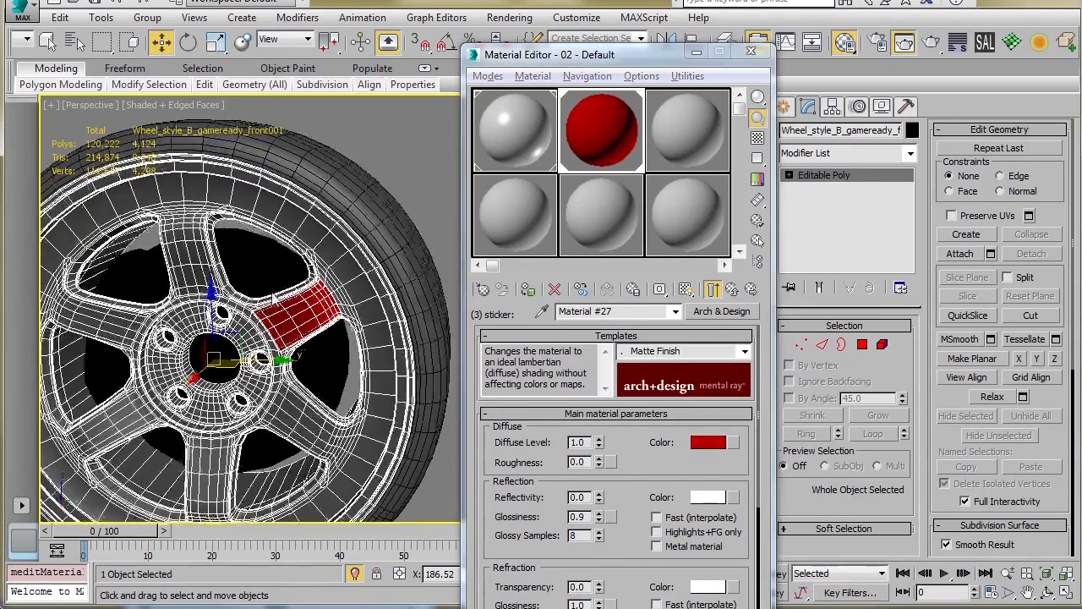
Replace the sticker sub-material with a fresh Arch & Design material and give it a bright red diffuse color, red value about 0.714.
click(701, 319)
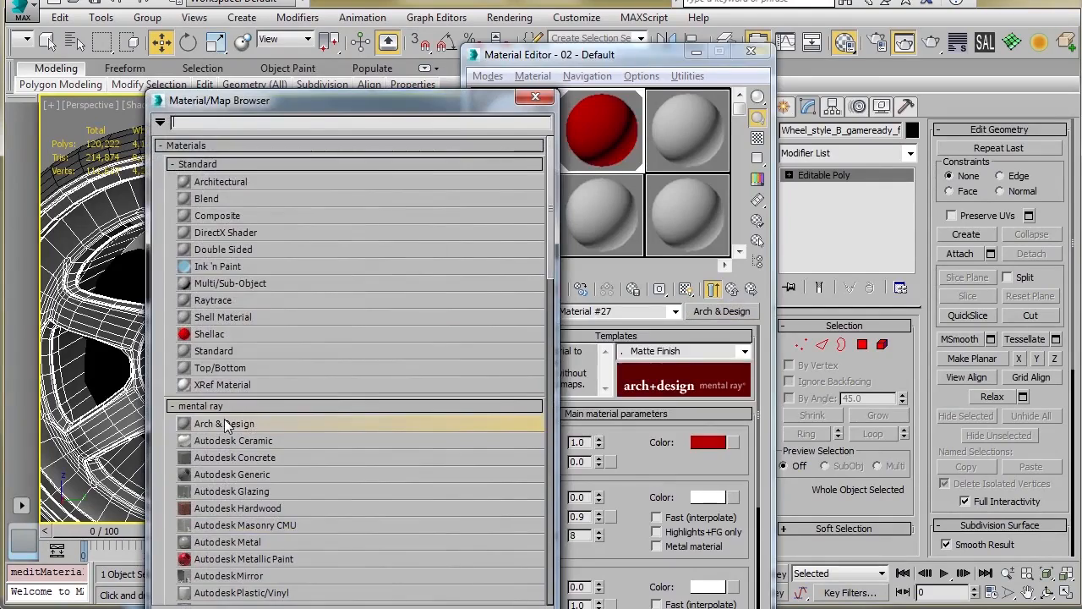
double_click(224, 420)
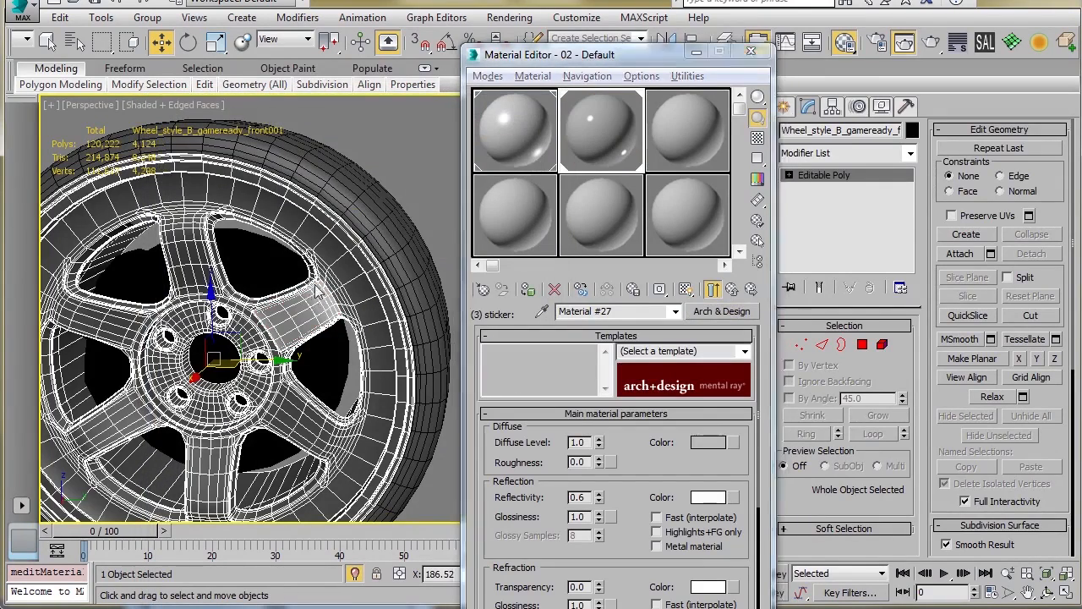
click(708, 442)
mouse_move(179, 207)
mouse_down()
mouse_move(196, 217)
mouse_move(193, 196)
mouse_up()
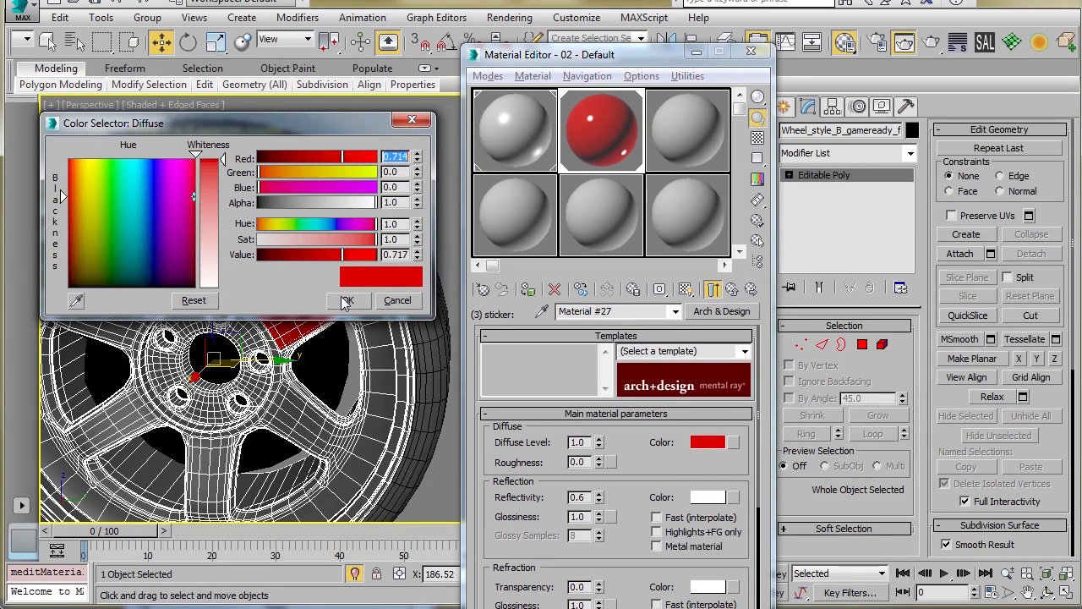
click(348, 300)
Set the reflection glossiness of the red sticker sub-material to 0.8.
double_click(591, 518)
text(.8)
key(Return)
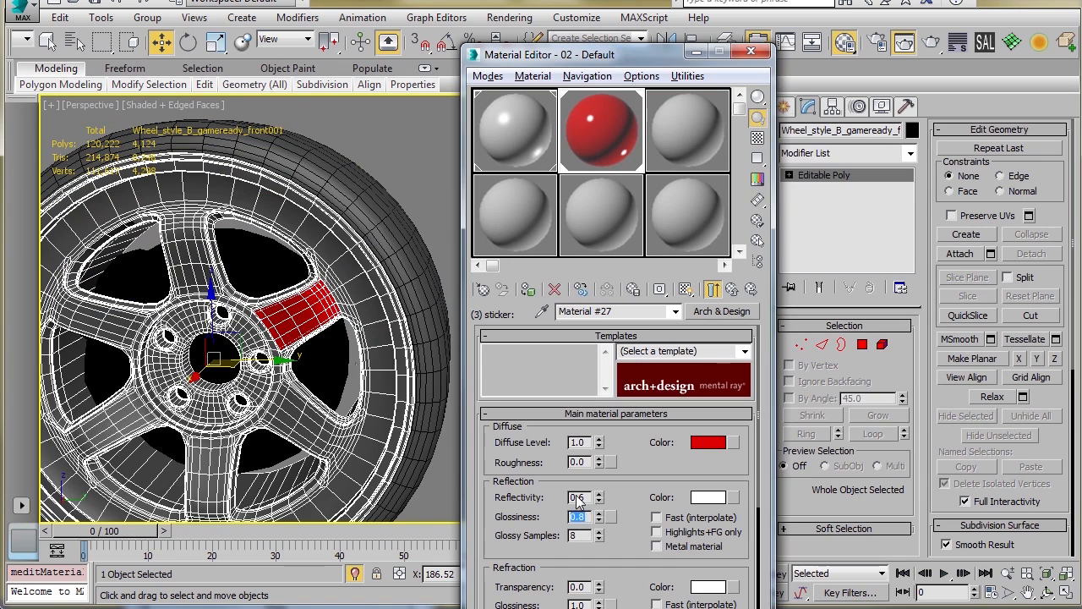
Deselect the rim, turn off the edged faces display in the viewport, and select the rim again.
click(349, 272)
key(F4)
key(F4)
key(F4)
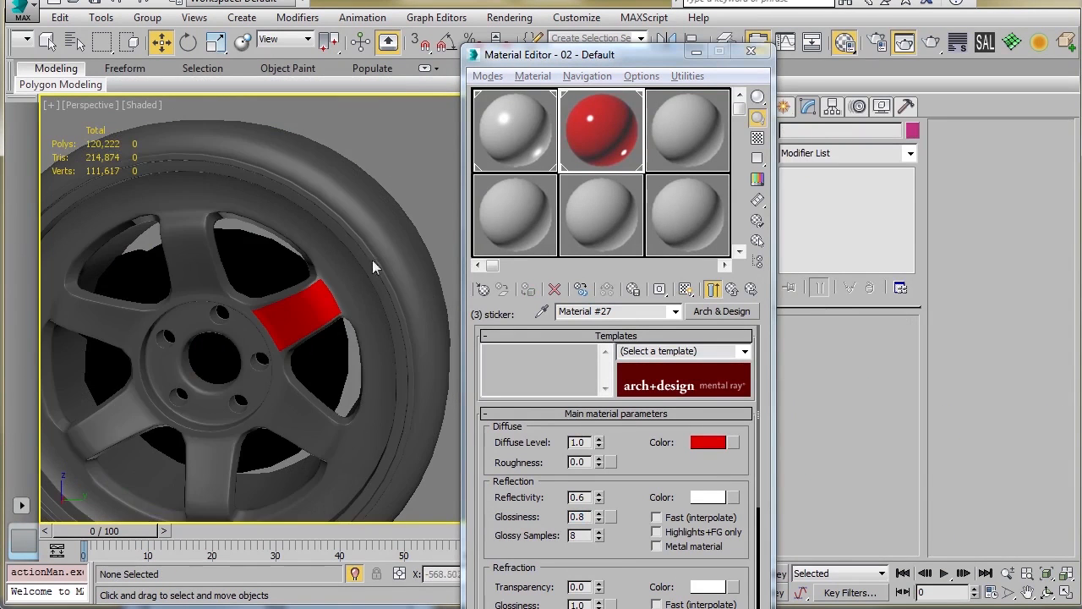
click(358, 285)
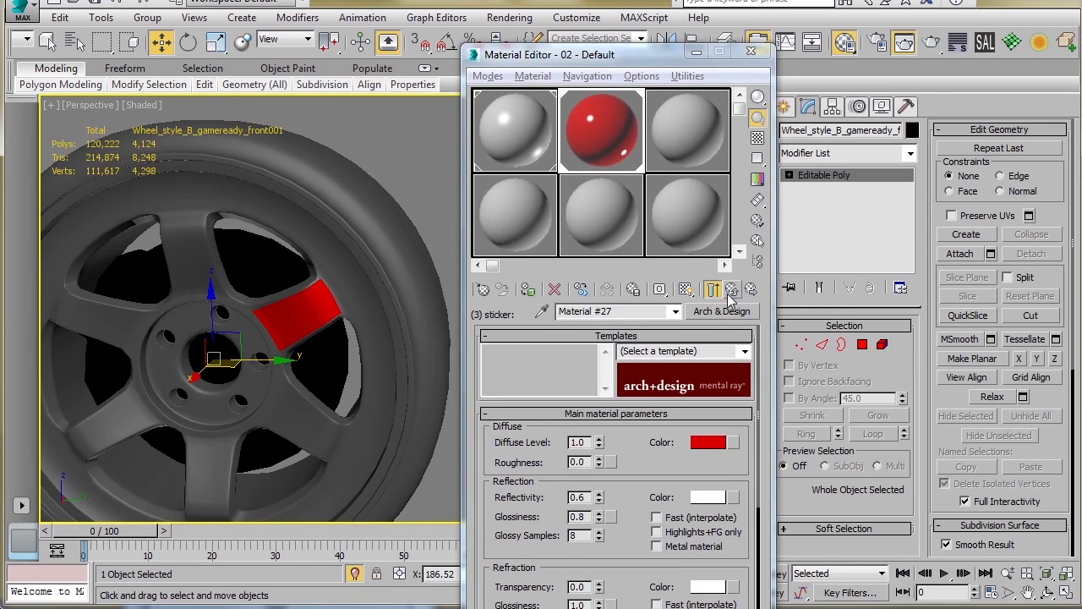
Replace the ID 2 Wheel sub-material with a fresh Arch & Design material.
click(732, 289)
click(650, 443)
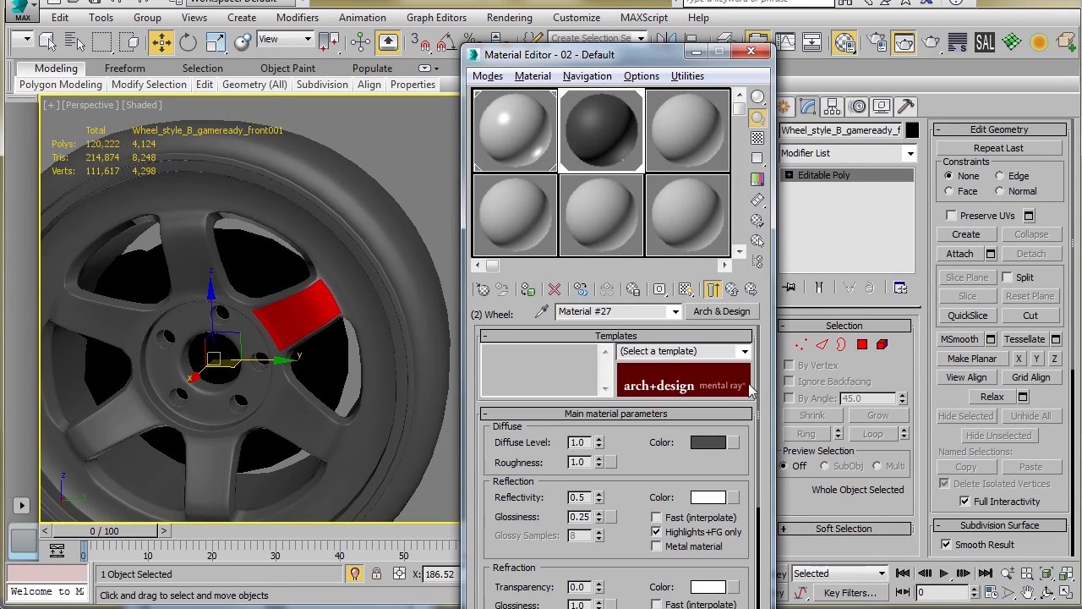
click(745, 351)
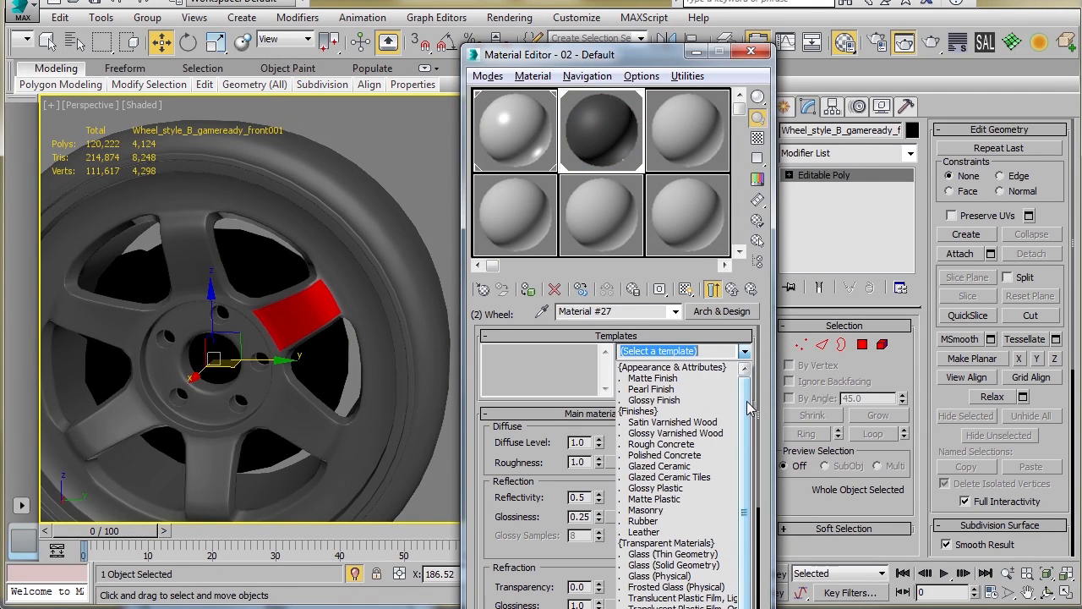
click(469, 534)
click(723, 311)
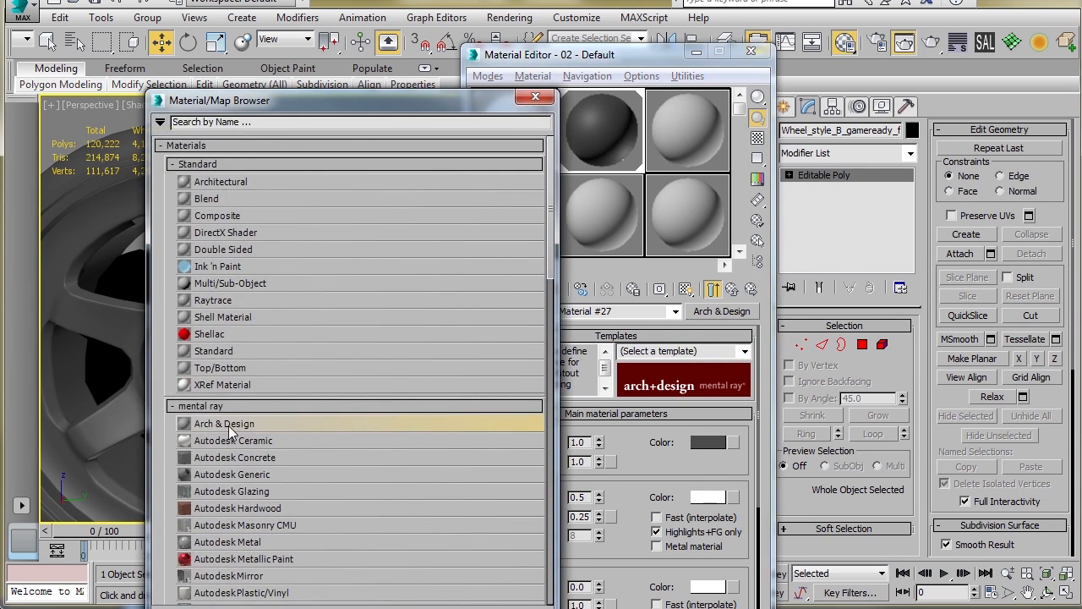
double_click(228, 423)
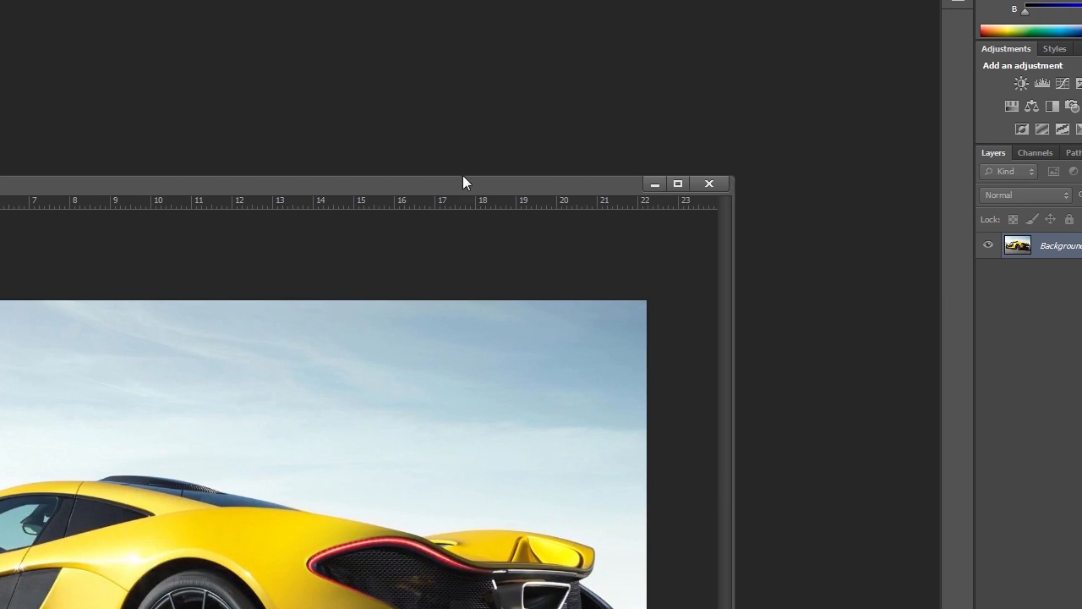
Check the yellow car reference photo in Photoshop and inspect the rim in 3ds Max with the Material Editor moved clear of it.
drag(462, 183, 713, 7)
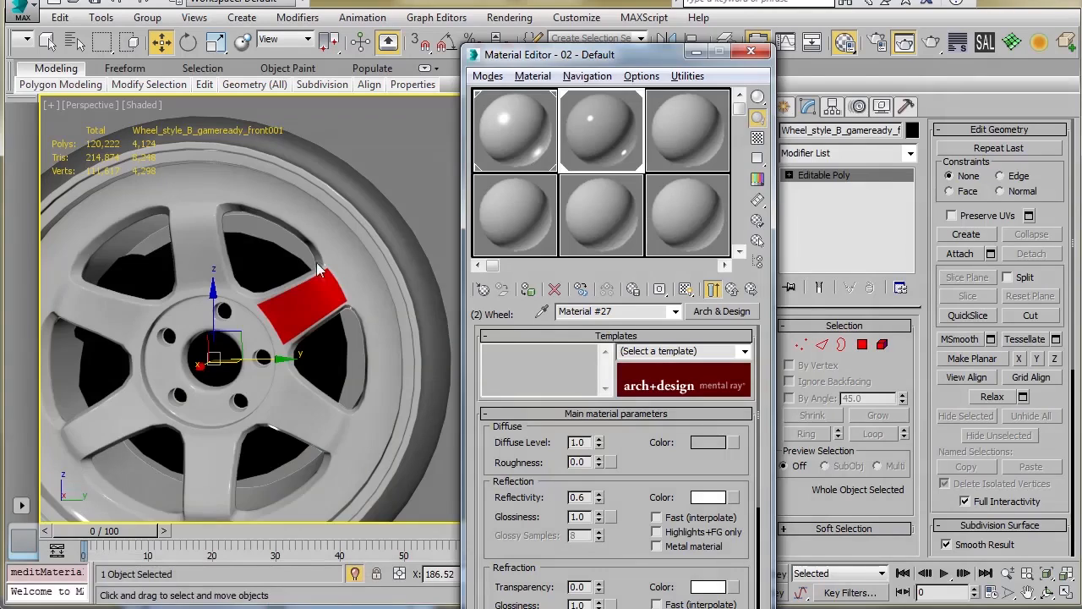
alt+middle_drag(312, 267, 338, 248)
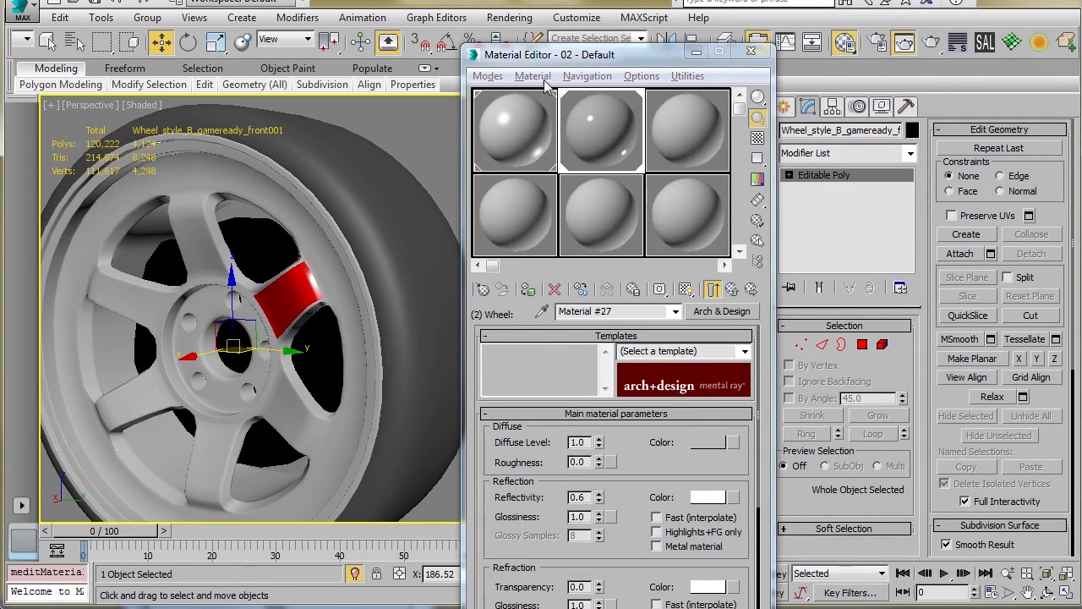
drag(552, 63, 650, 32)
alt+middle_drag(401, 216, 353, 259)
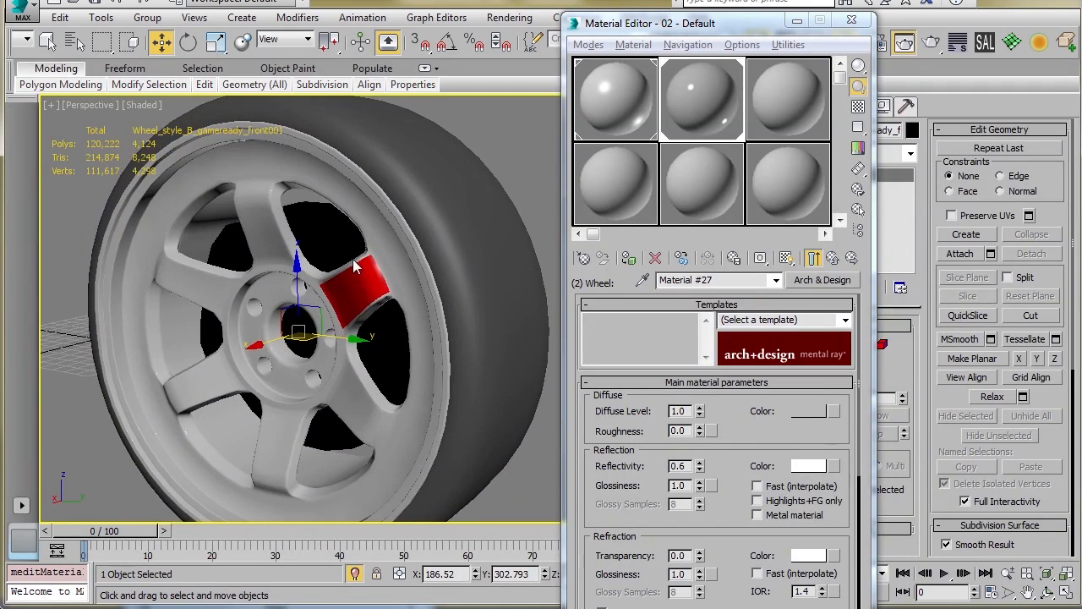
Set the diffuse color of the Wheel sub-material to a near-black gray, about red 0.039, green 0.035, blue 0.043.
click(809, 411)
click(151, 247)
drag(151, 247, 154, 280)
click(210, 173)
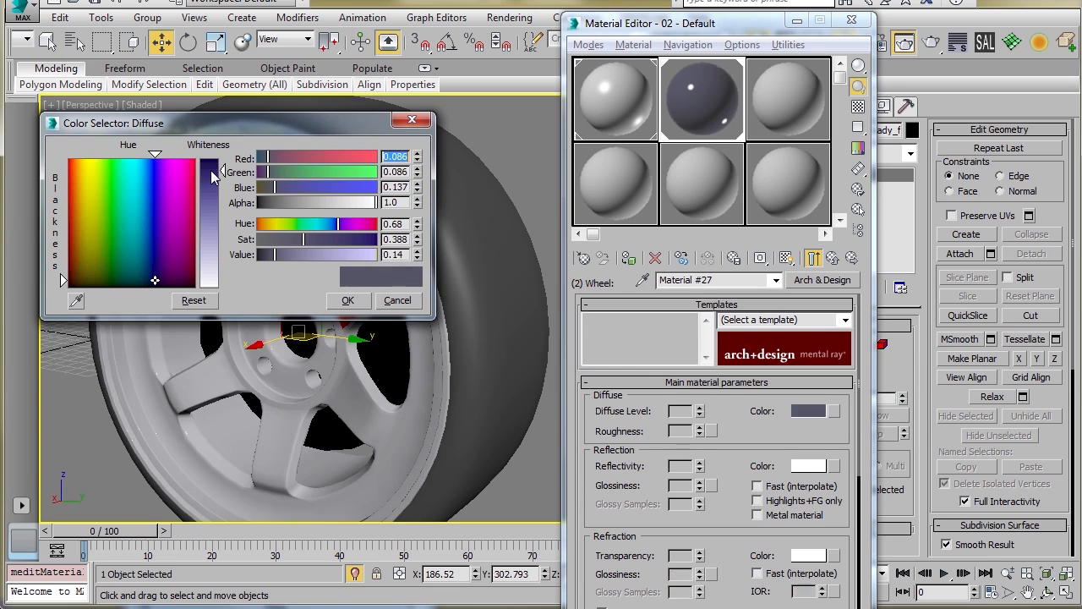
drag(212, 170, 213, 171)
drag(156, 281, 153, 286)
drag(221, 171, 222, 172)
click(171, 287)
mouse_move(174, 287)
mouse_down()
mouse_move(186, 288)
mouse_move(156, 286)
mouse_up()
click(181, 283)
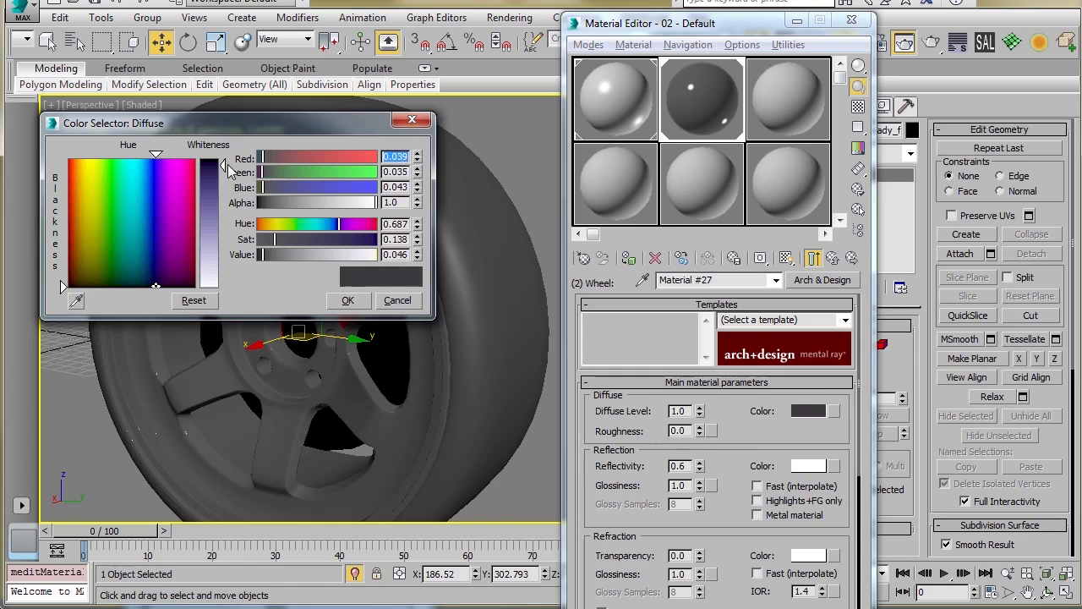
click(347, 300)
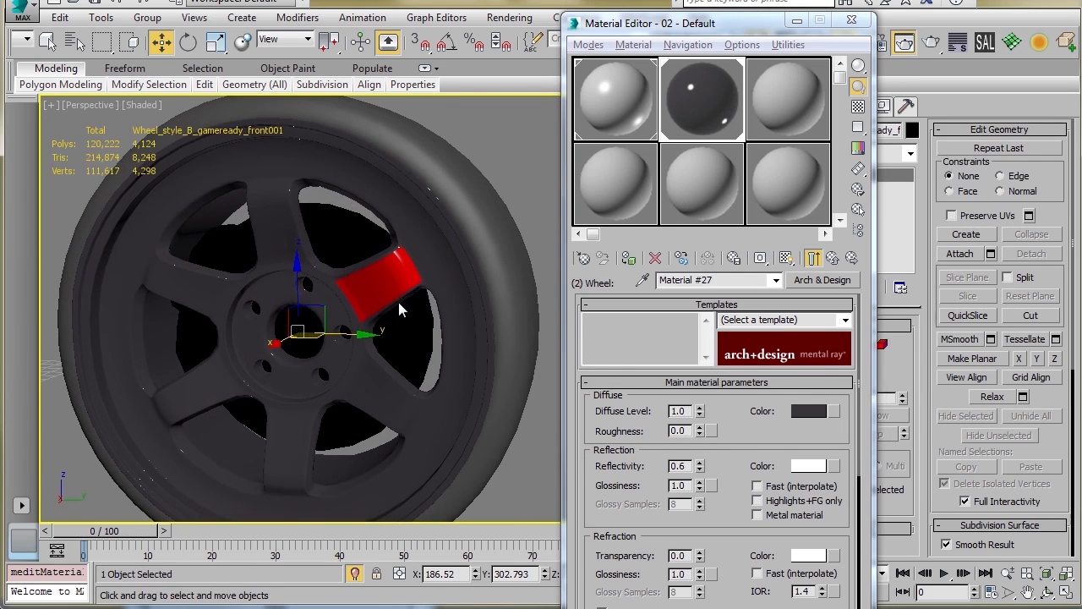
Set the reflection glossiness of the Wheel sub-material to 0.5.
double_click(679, 485)
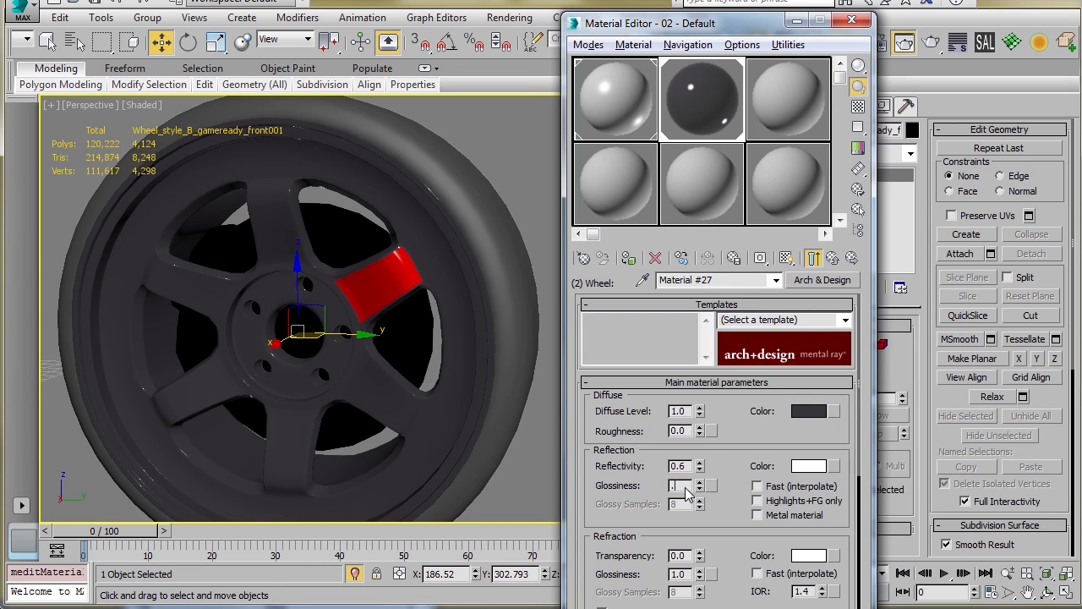
text(0.5)
key(Return)
click(684, 467)
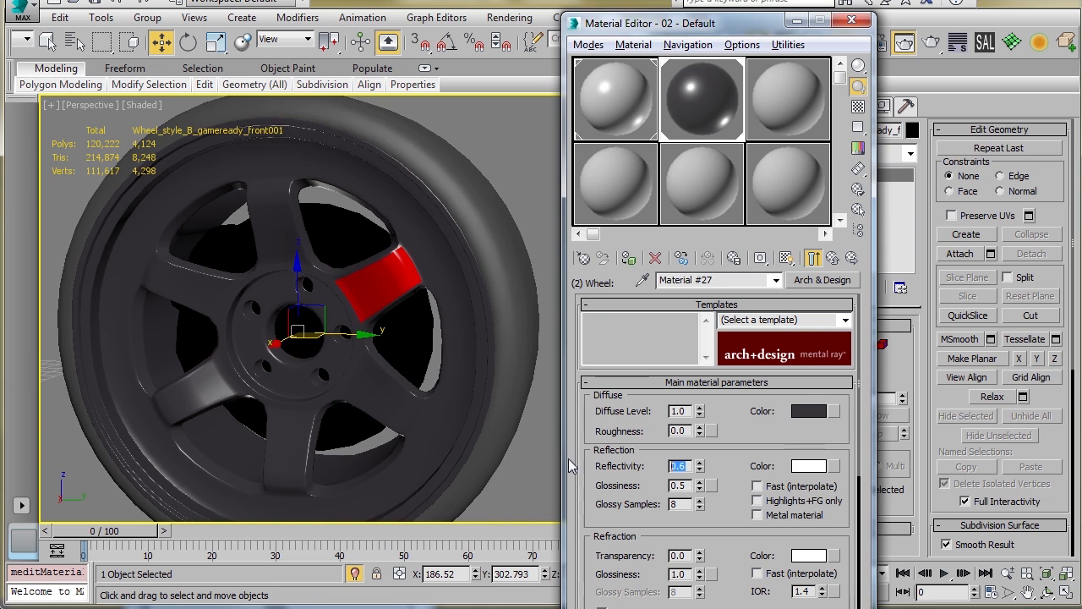
Render the whole wheel in the perspective view, inspect the materials, and close the rendered frame.
scroll(387, 377, down, 6)
scroll(387, 377, up, 5)
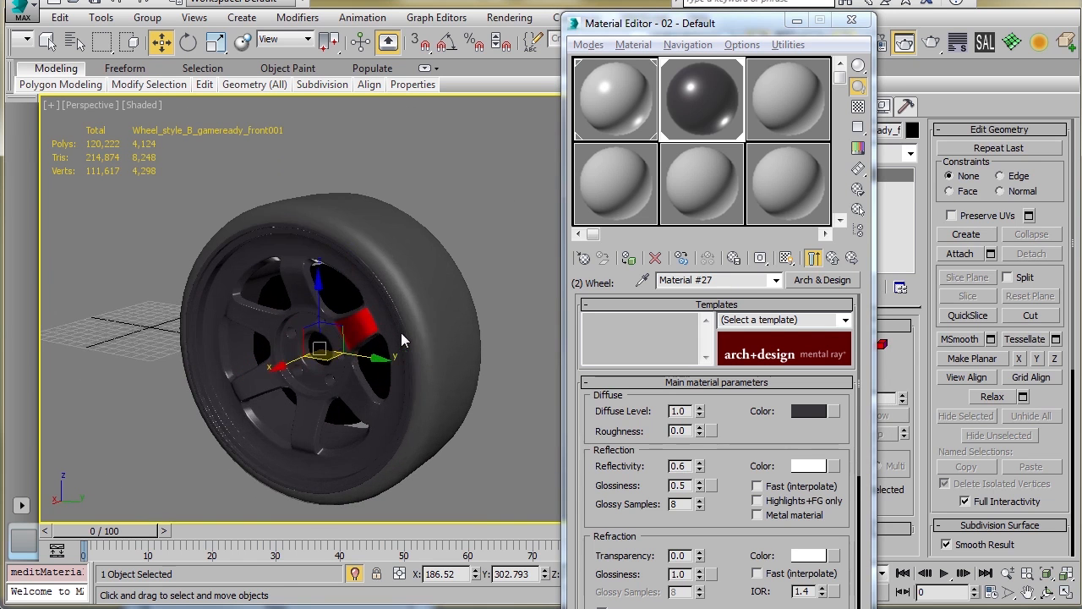
middle_drag(479, 246, 491, 235)
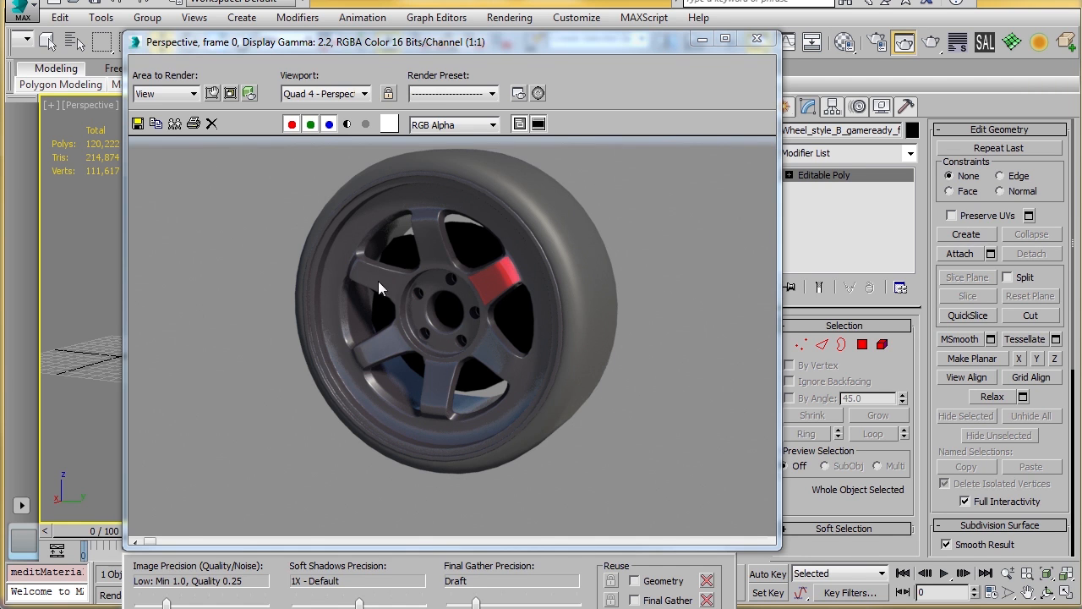
click(757, 39)
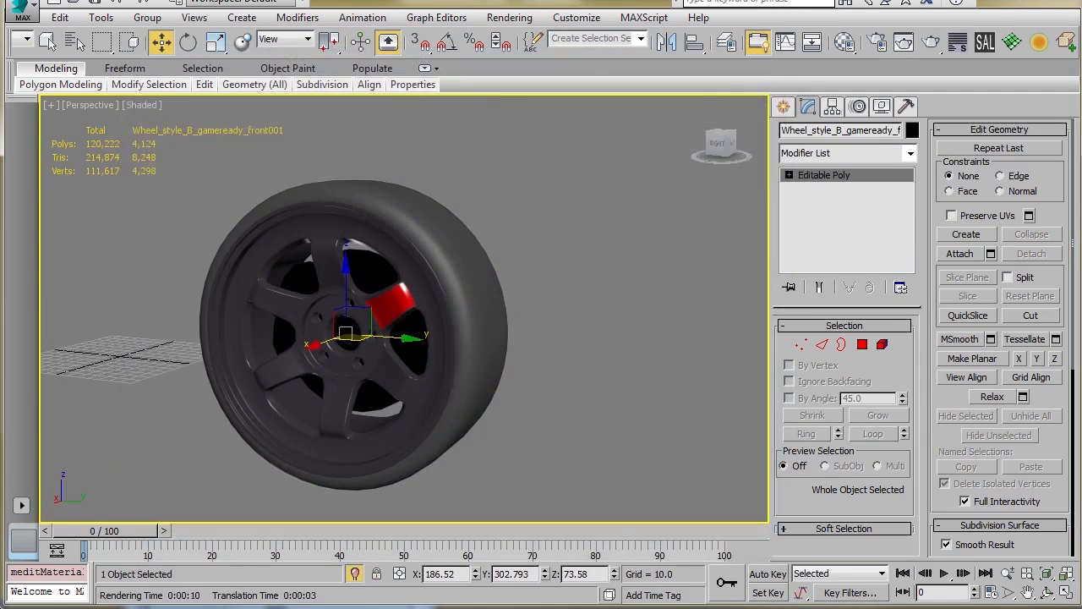
Turn on edged faces, place the reopened Material Editor clear of the wheel, and select the Rotor_caliper_LB object behind the rim.
alt+middle_drag(404, 372, 433, 355)
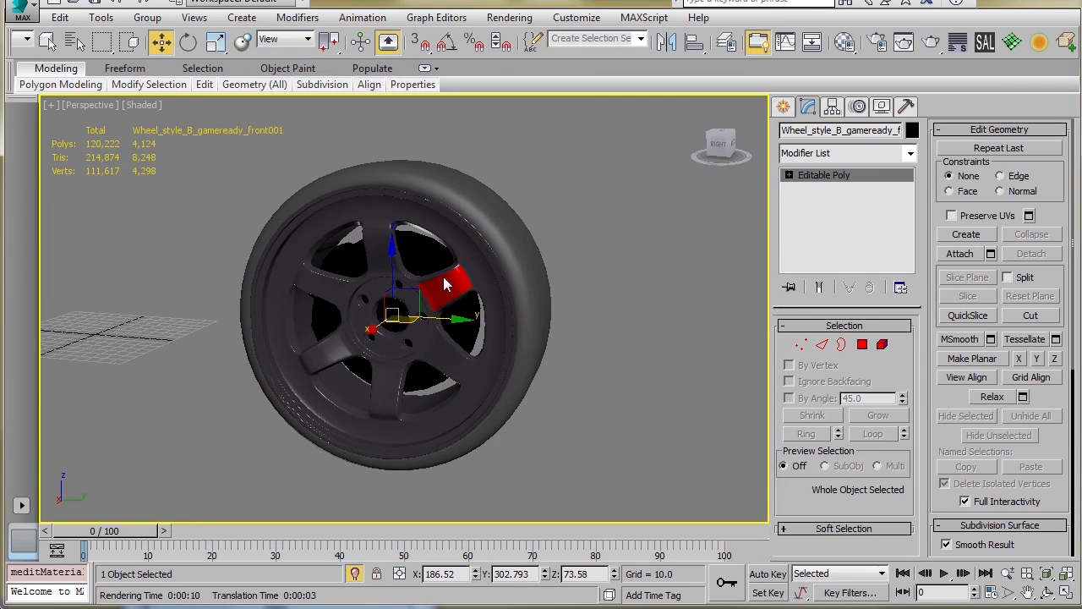
key(F4)
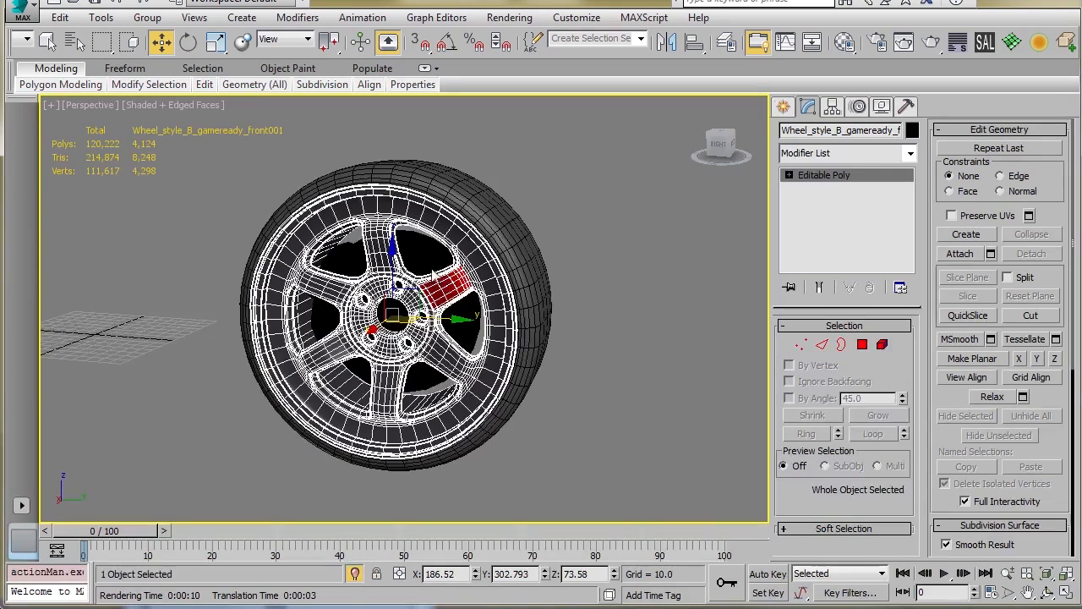
click(433, 272)
alt+middle_drag(412, 289, 434, 280)
key(m)
drag(615, 41, 108, 180)
click(472, 321)
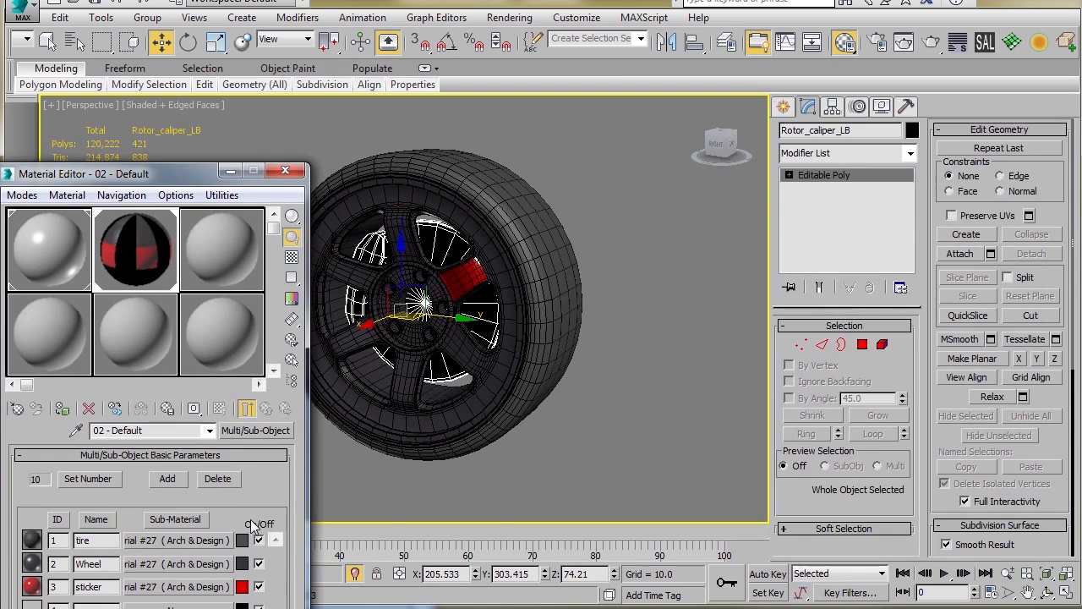
middle_drag(474, 298, 507, 279)
alt+middle_drag(545, 312, 557, 311)
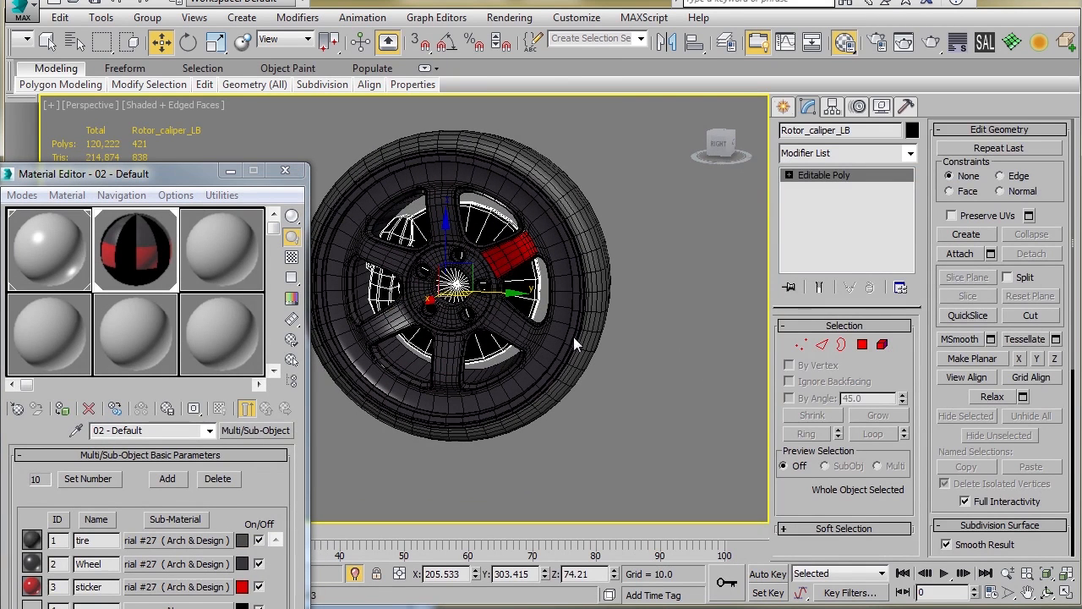
Assign material ID 2 to the brake disc element of the rotor and caliper object.
key(5)
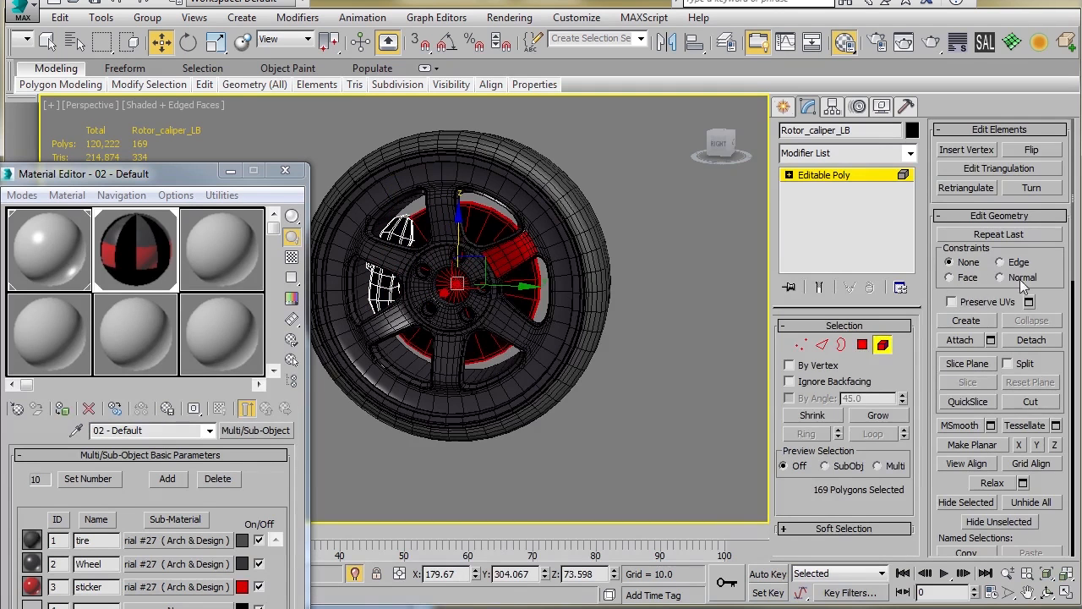
scroll(987, 303, down, 5)
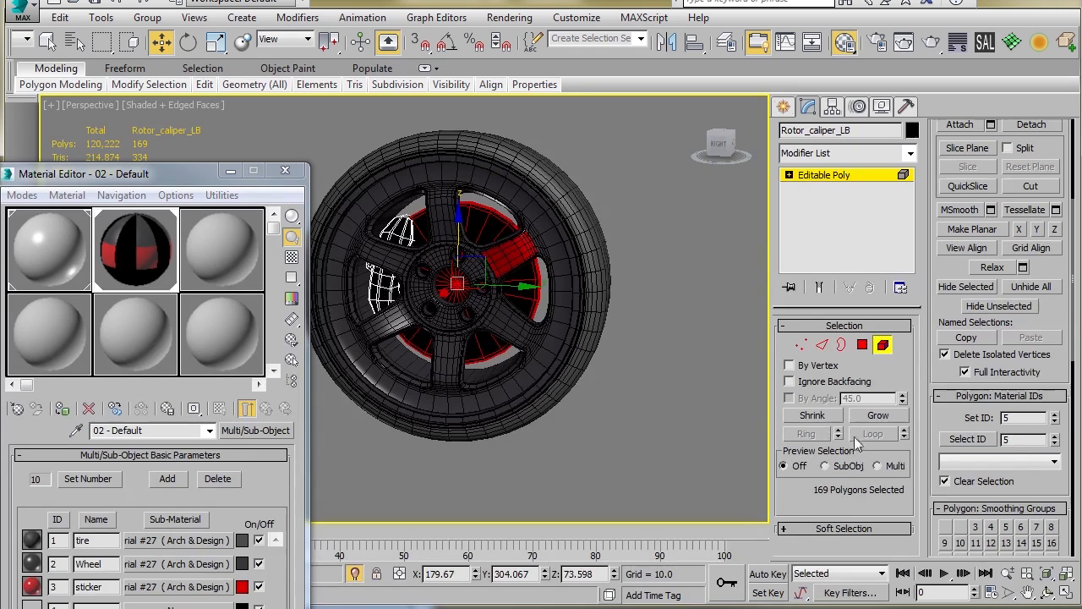
double_click(1027, 418)
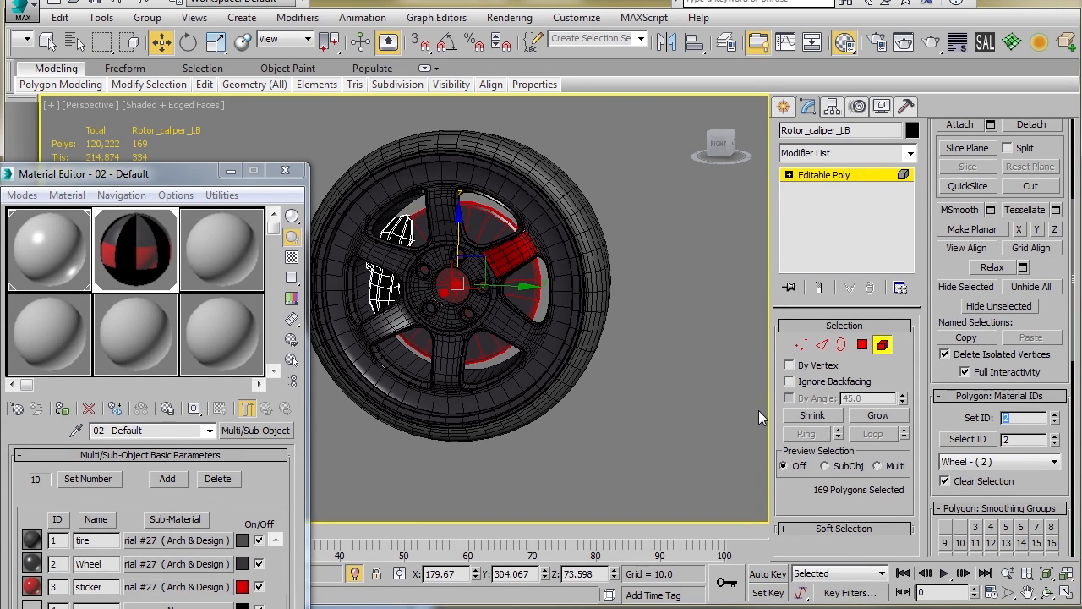
click(838, 174)
click(633, 358)
Assign material ID 3 to the brake caliper element so that it uses the red sticker sub-material.
middle_drag(464, 319, 509, 327)
scroll(459, 321, up, 3)
click(417, 300)
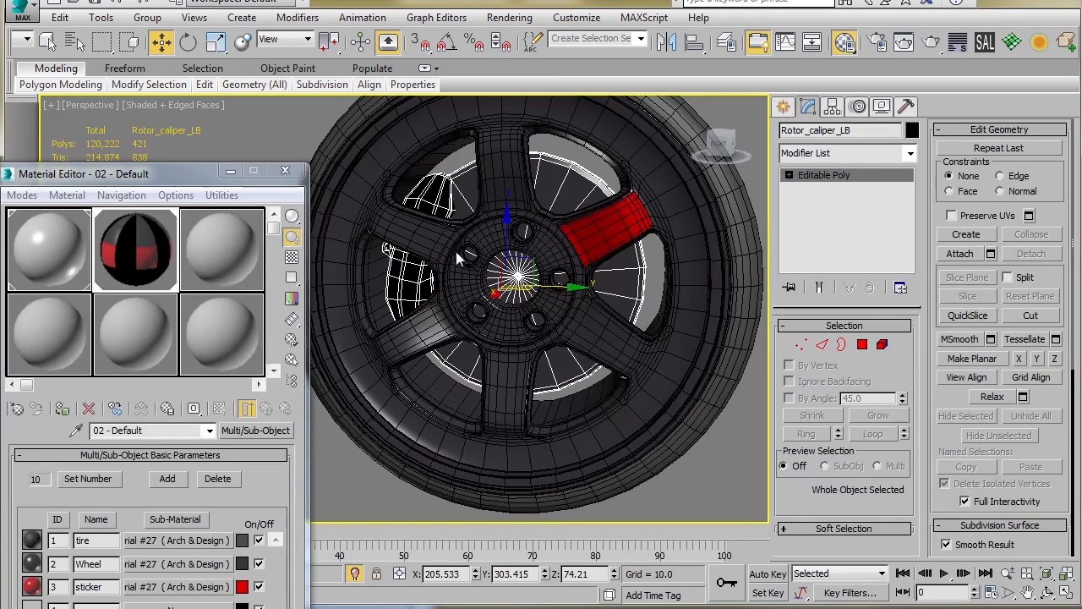
key(5)
click(439, 214)
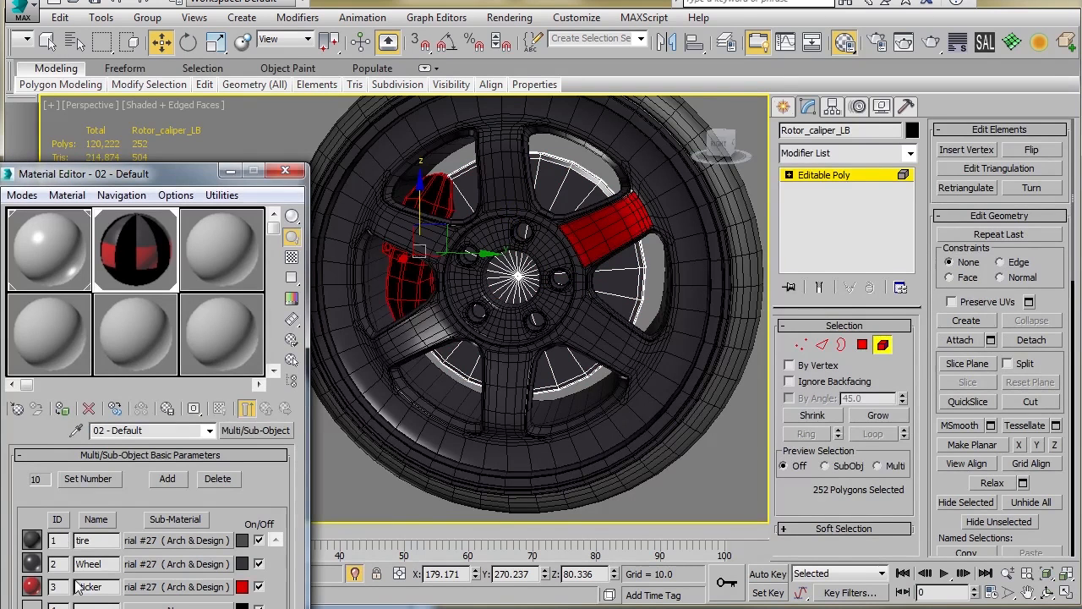
scroll(1054, 376, down, 5)
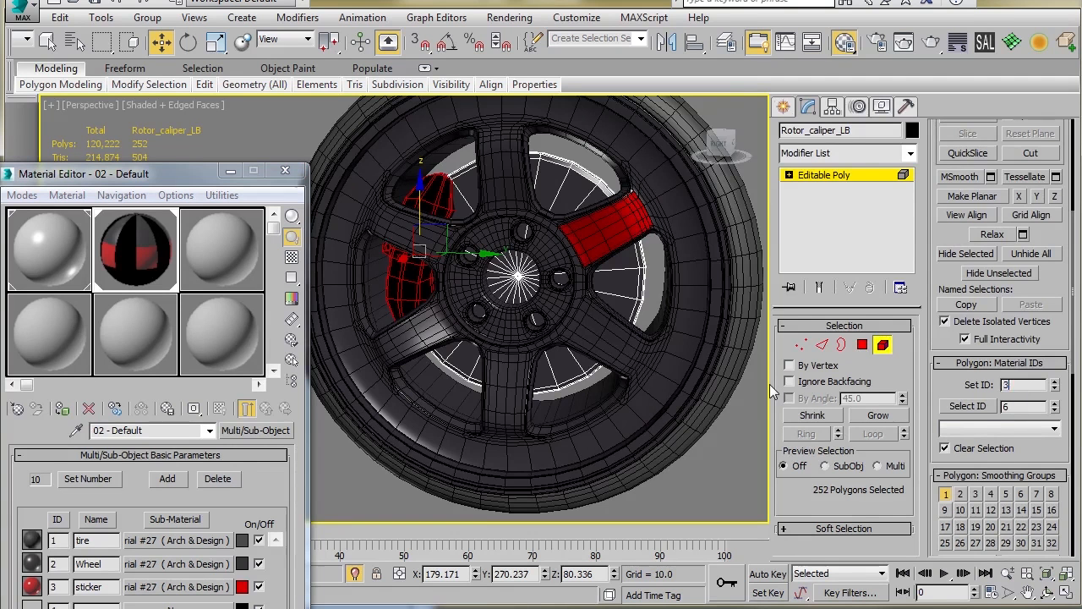
click(826, 174)
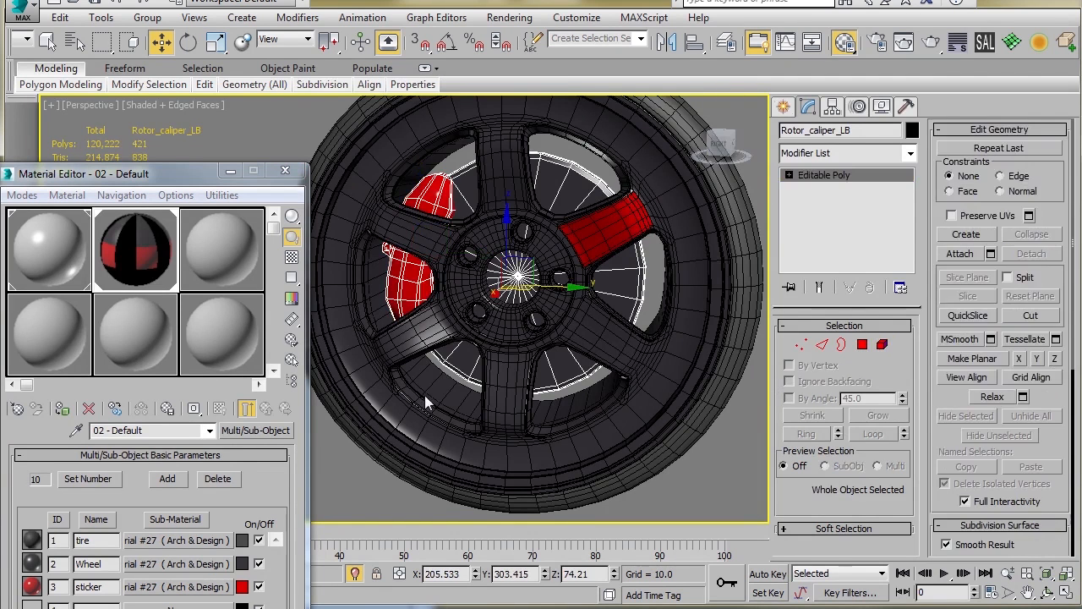
Deselect the brake object, close the Material Editor, and end isolation of the wheel to bring back the whole car scene.
click(371, 479)
scroll(384, 391, down, 5)
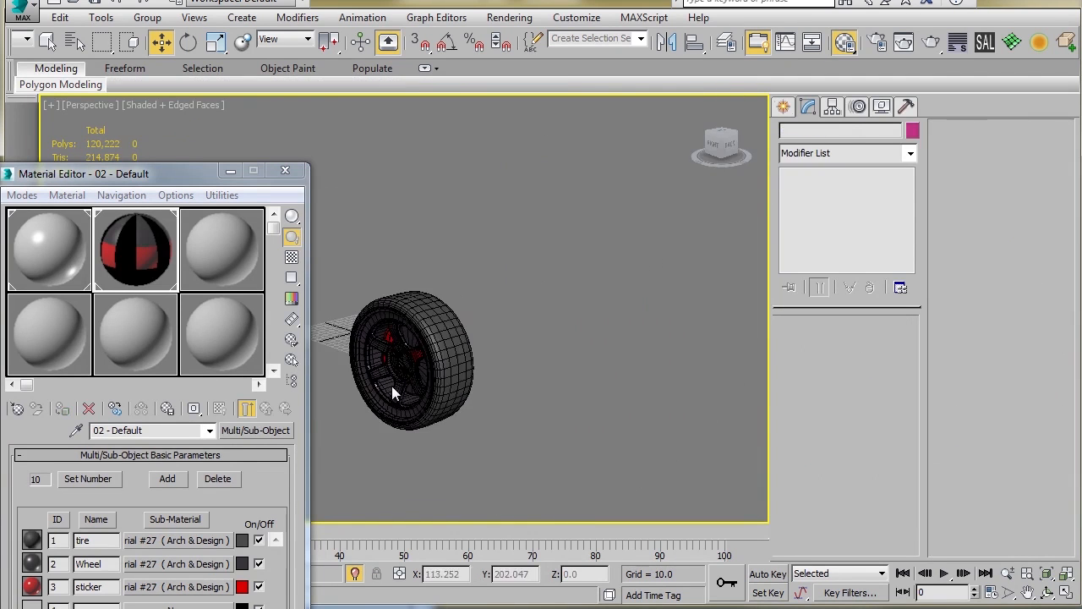
click(298, 173)
alt+middle_drag(422, 316, 406, 349)
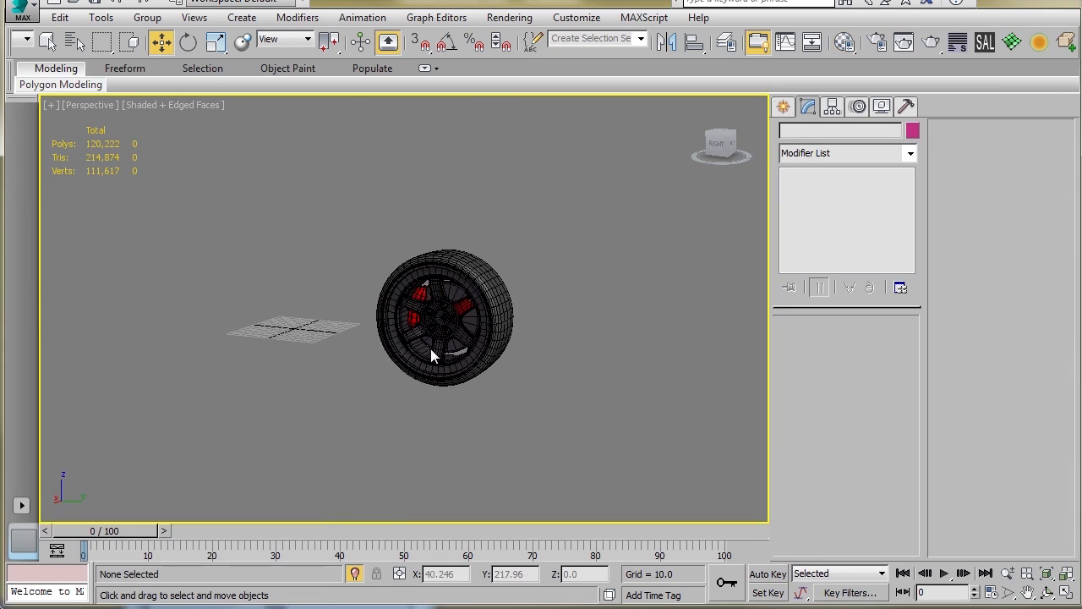
click(421, 378)
click(354, 574)
alt+middle_drag(294, 376, 337, 385)
click(337, 432)
scroll(378, 413, down, 5)
alt+middle_drag(387, 410, 391, 405)
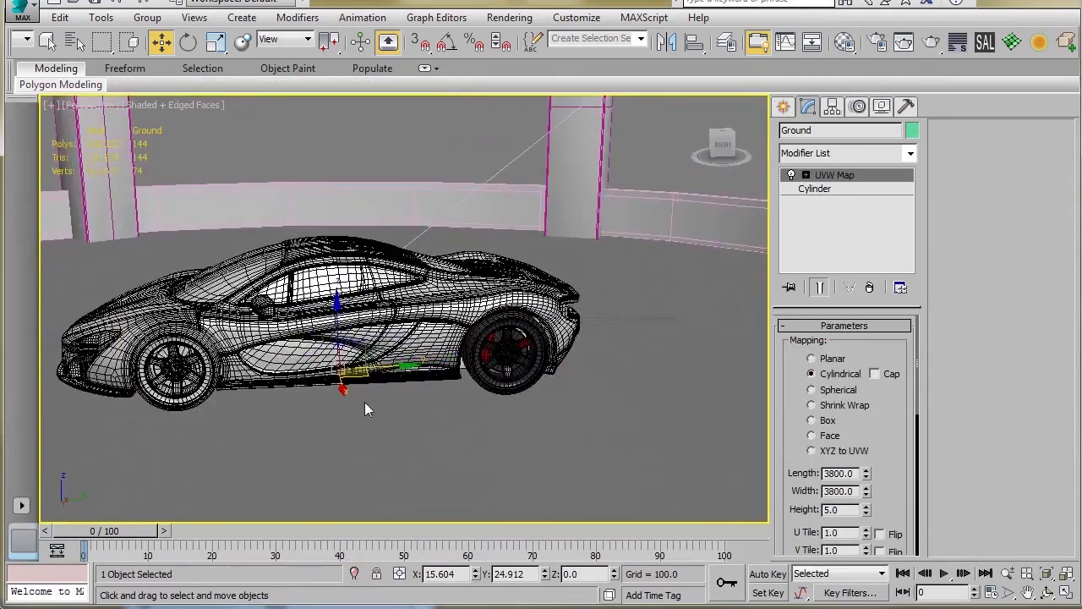
Turn off the edged faces display for a close view of the car's rear wheel.
scroll(413, 387, up, 8)
scroll(490, 373, up, 2)
key(F4)
key(F4)
key(F4)
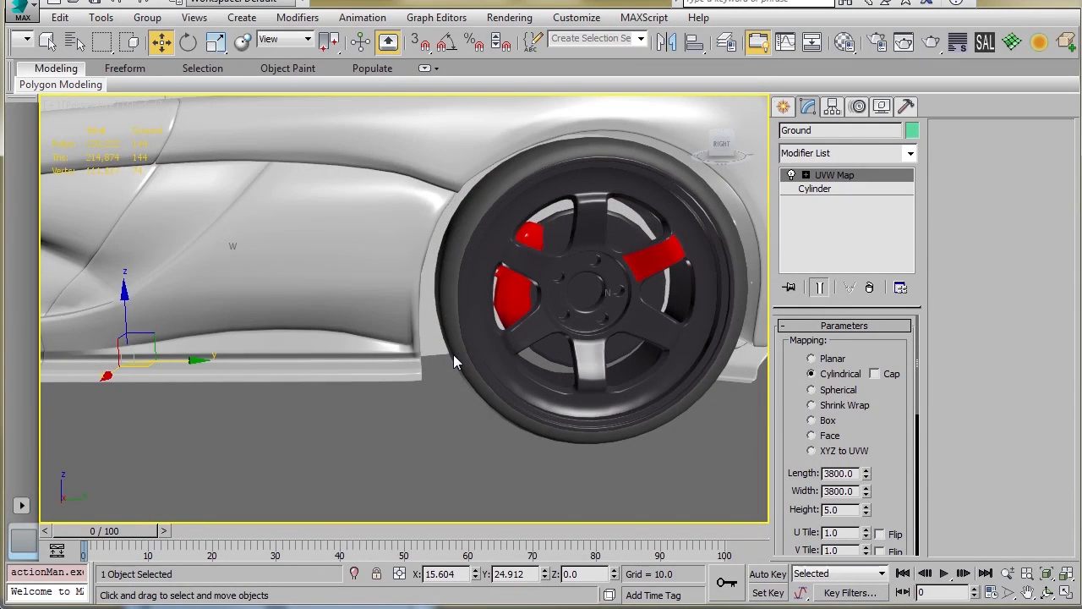
Examine the rear wheel's materials on the full car and compare them with the front wheel and its brake parts.
alt+middle_drag(568, 370, 536, 378)
scroll(623, 364, down, 5)
scroll(491, 363, down, 2)
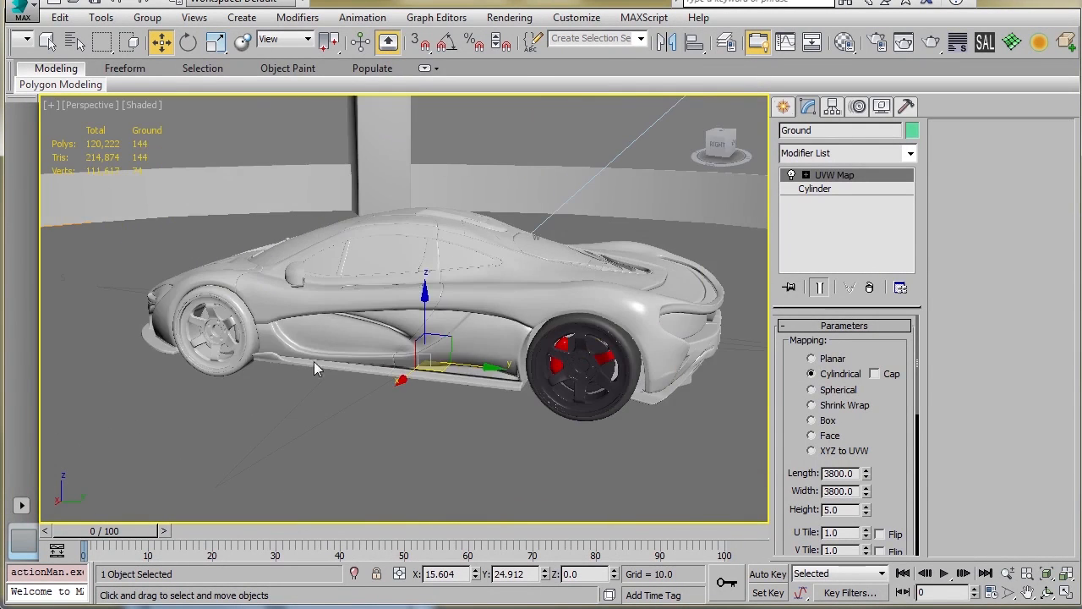
alt+middle_drag(314, 361, 494, 373)
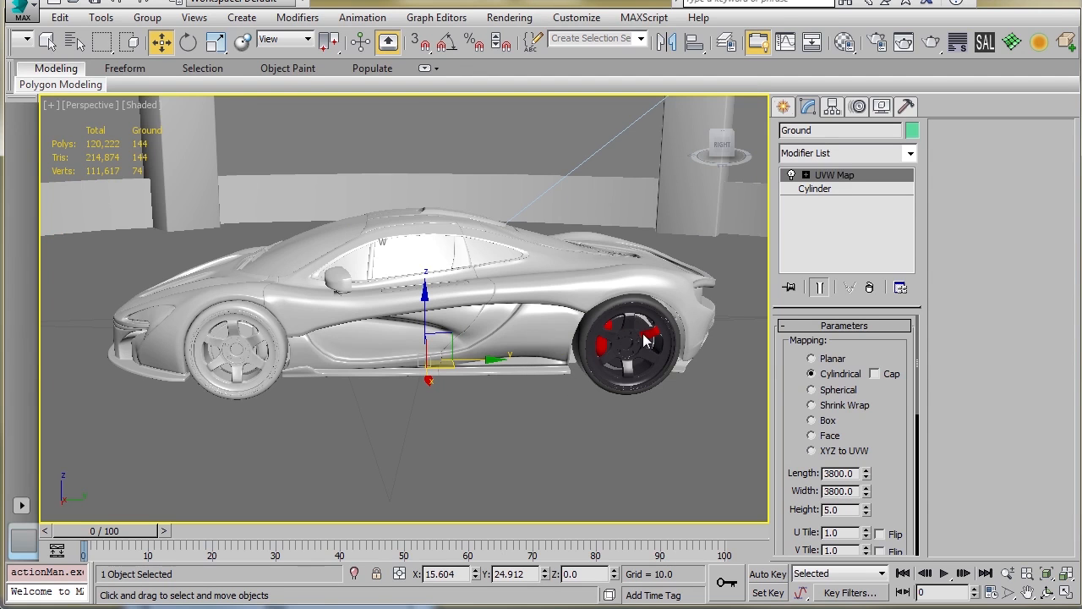
middle_drag(232, 362, 241, 333)
scroll(251, 330, up, 2)
scroll(241, 333, down, 2)
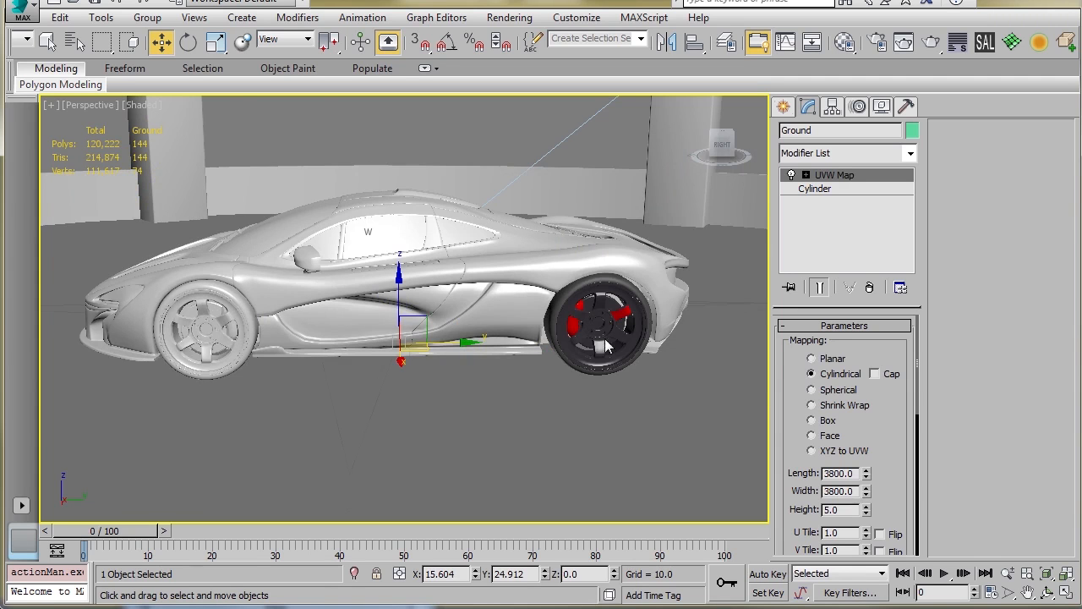
scroll(592, 338, up, 4)
alt+middle_drag(544, 334, 587, 326)
scroll(173, 305, down, 3)
alt+middle_drag(173, 305, 365, 300)
scroll(258, 296, up, 2)
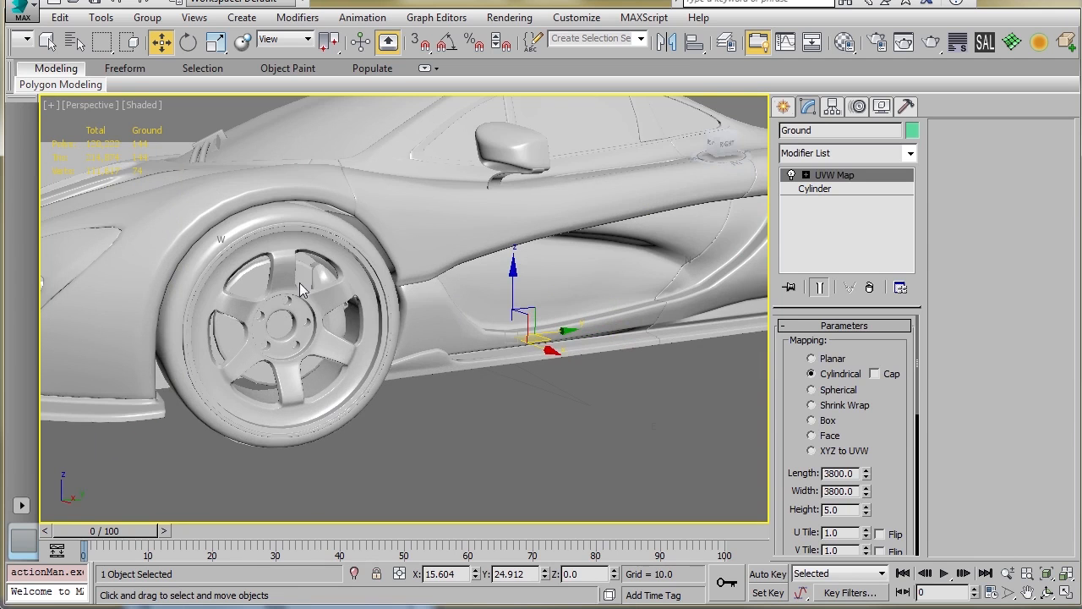
scroll(292, 300, down, 5)
alt+middle_drag(313, 304, 325, 287)
scroll(330, 313, up, 3)
Select the car's Body object and sample its current material into the Material Editor.
click(339, 292)
alt+middle_drag(436, 303, 309, 313)
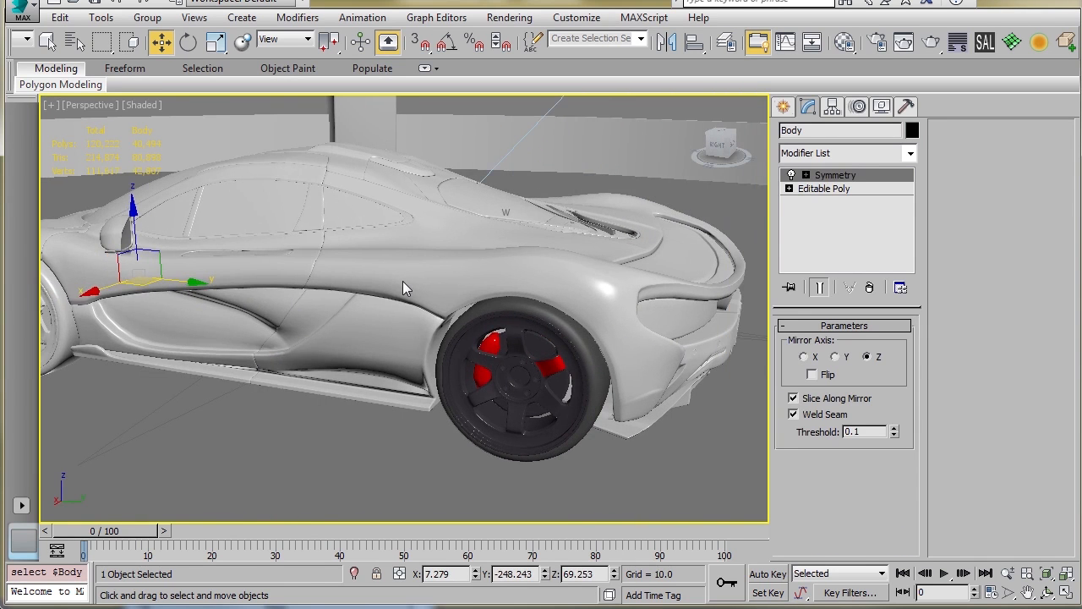
key(m)
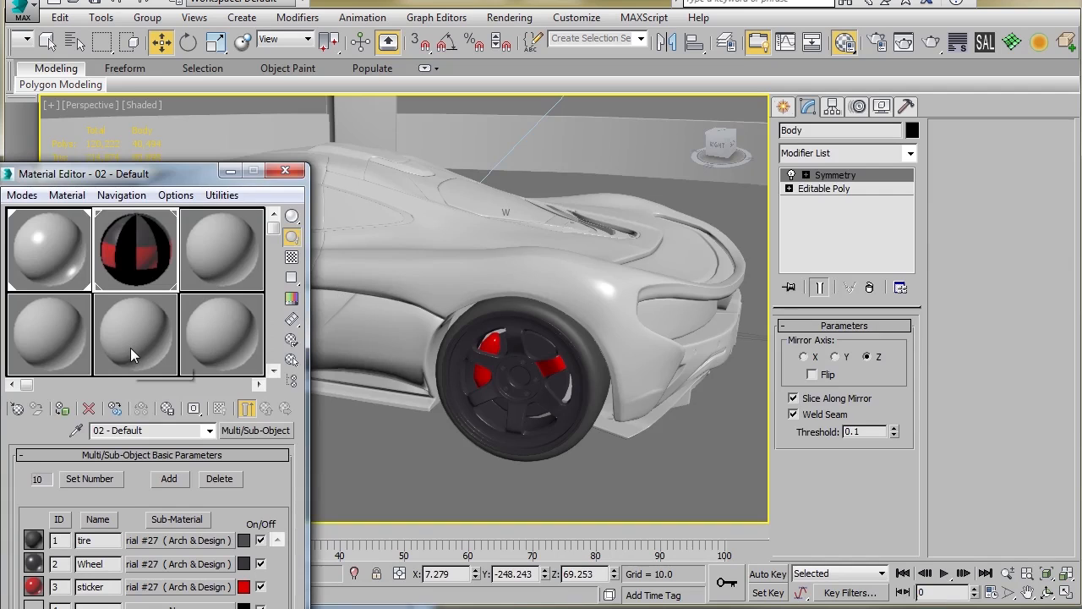
click(77, 429)
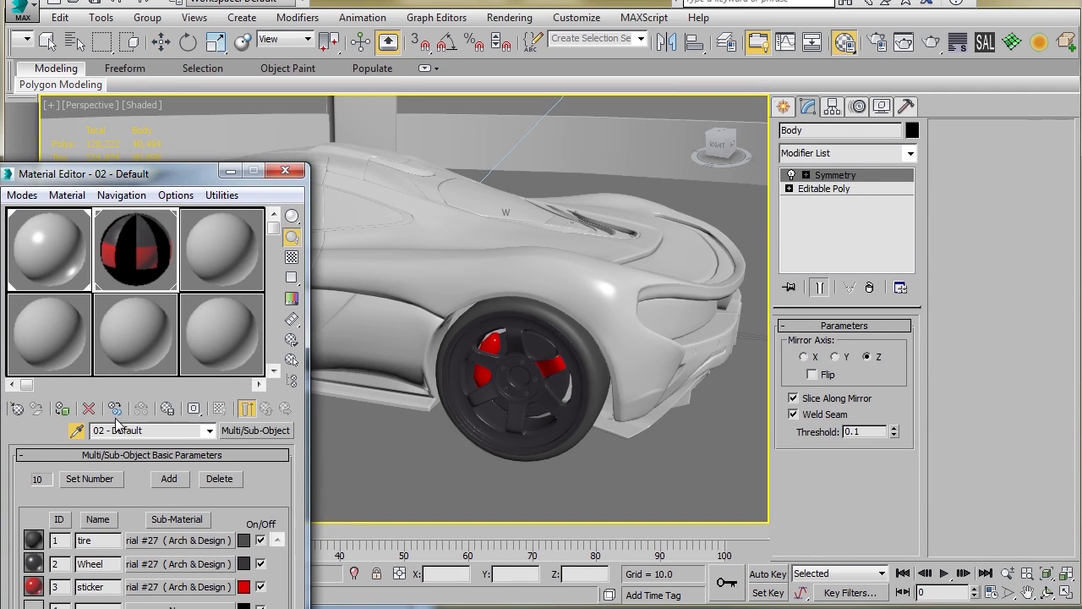
click(401, 277)
Sample the rear wheel's Multi/Sub-Object material into the 09 - Default sample slot and assign it to the selected car body.
click(270, 253)
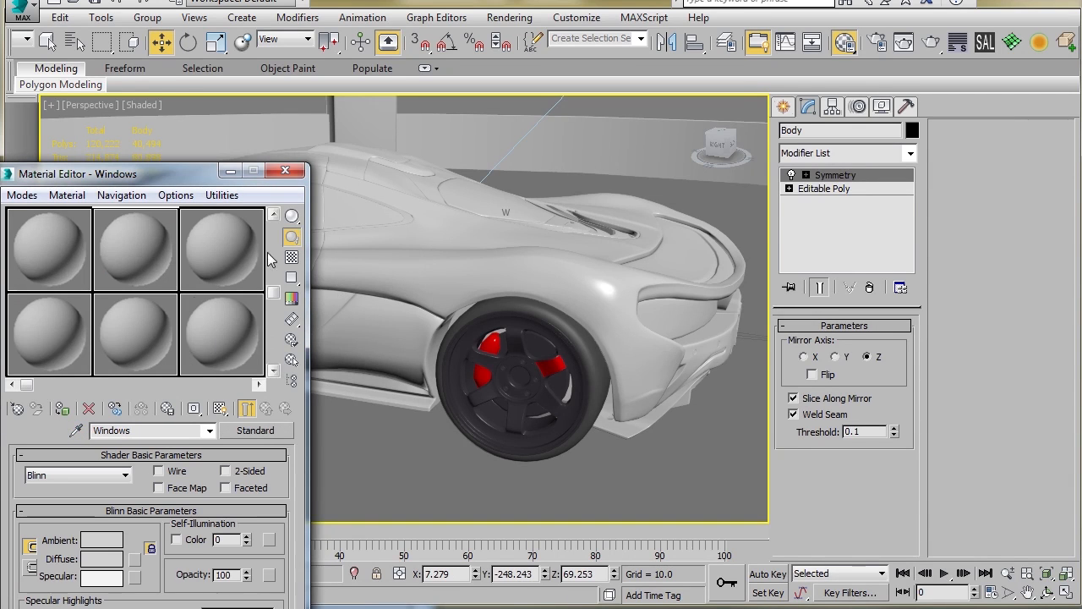
click(216, 260)
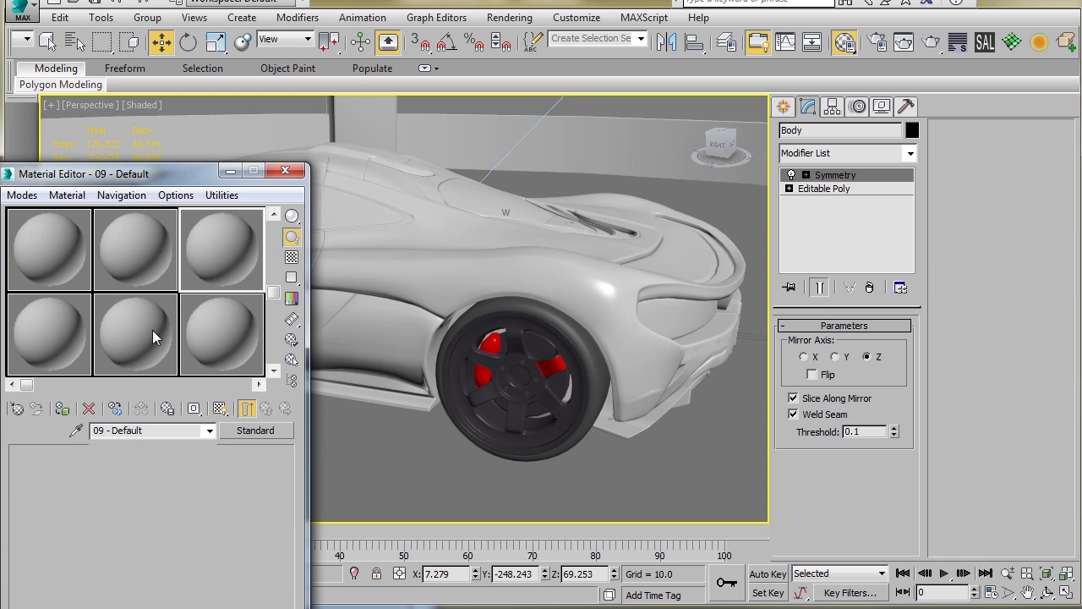
click(412, 264)
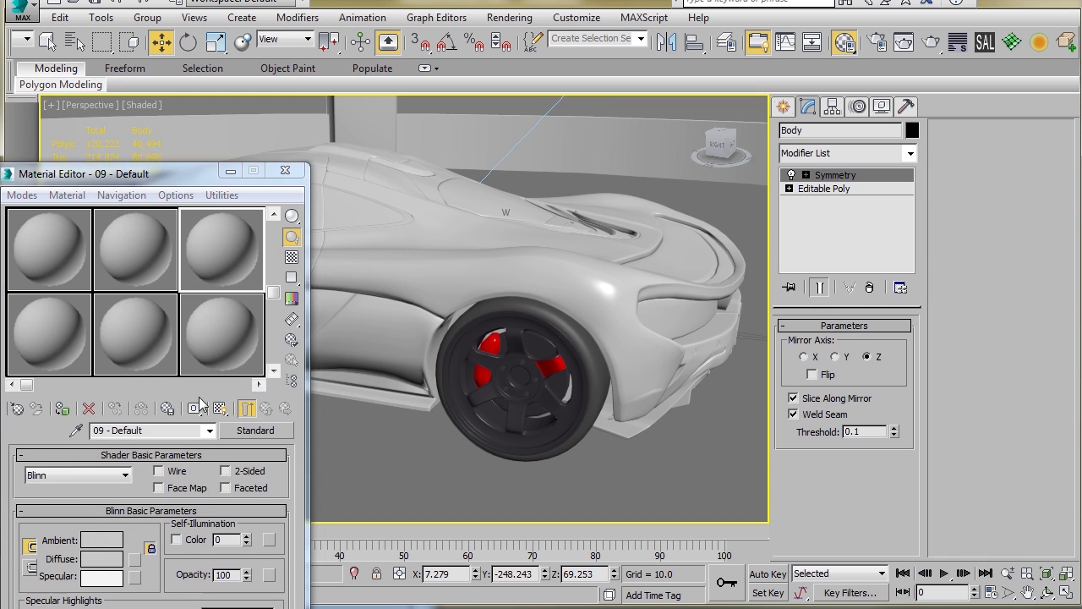
click(76, 432)
click(475, 322)
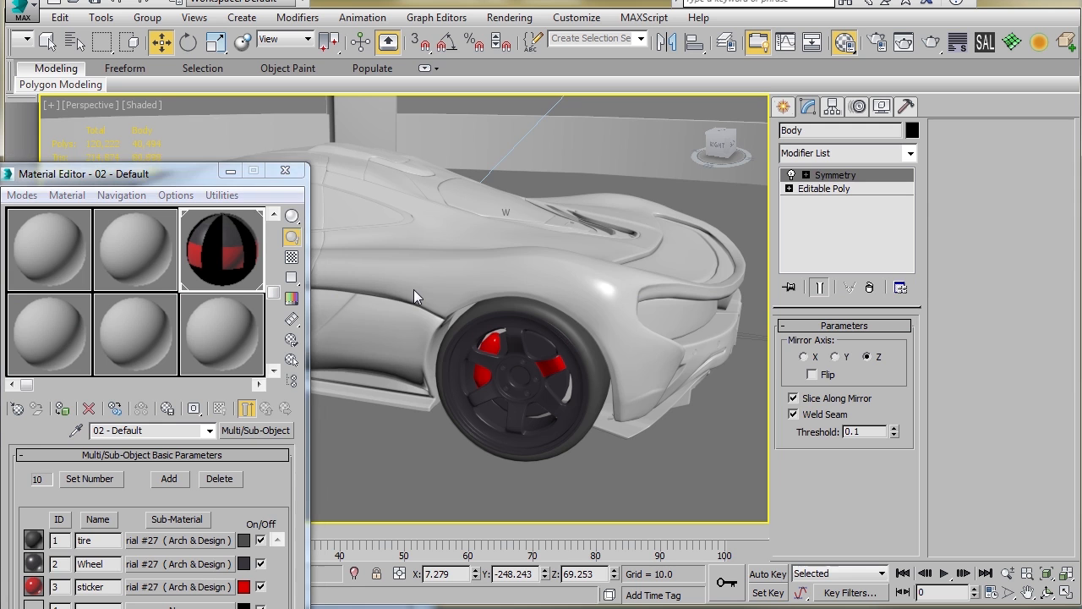
click(62, 408)
alt+middle_drag(553, 225, 501, 282)
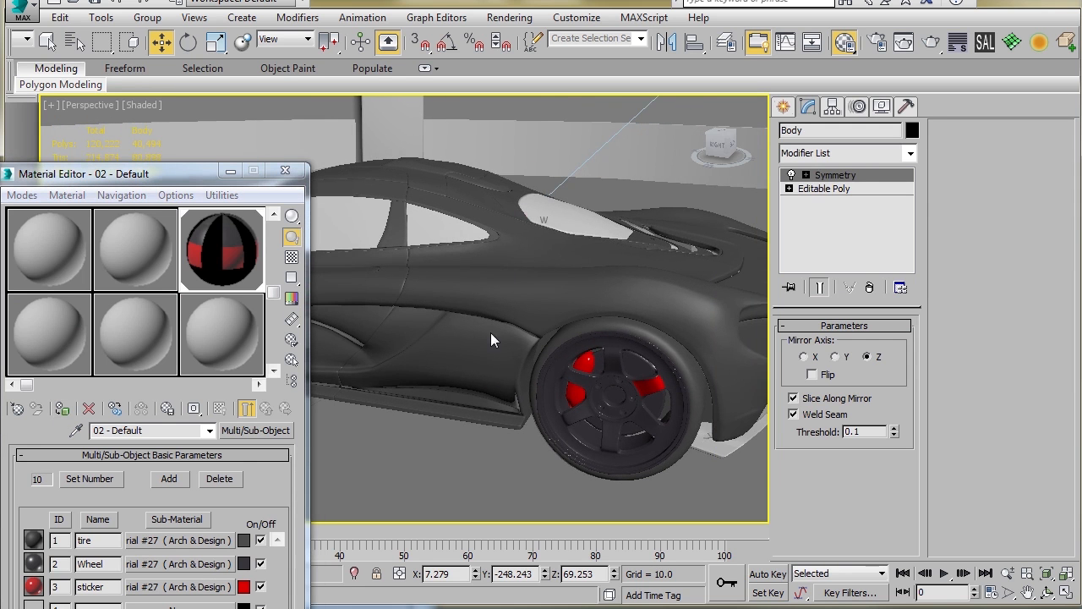
Select all of the Body's editable poly elements that use material ID 1 and set their material ID to 4.
click(844, 189)
alt+middle_drag(615, 296, 634, 321)
key(5)
click(573, 290)
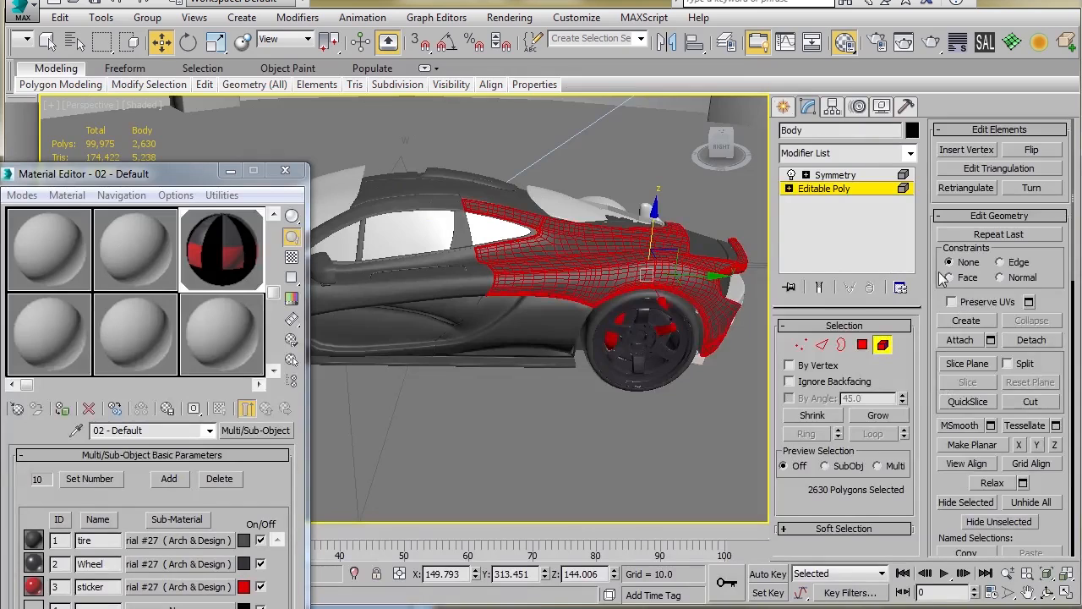
scroll(937, 301, down, 5)
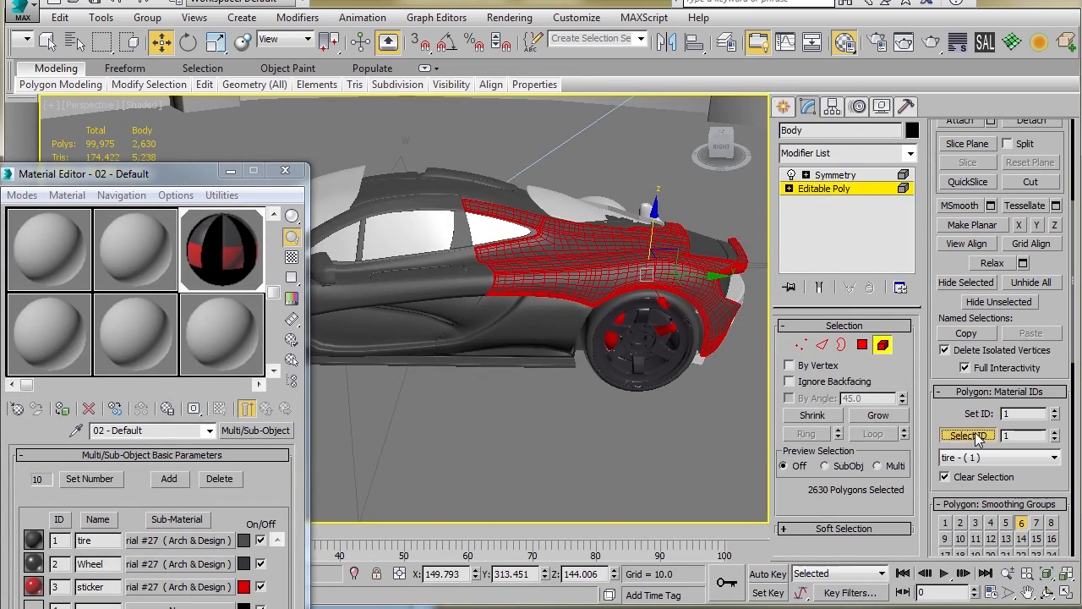
click(967, 435)
alt+middle_drag(431, 338, 575, 315)
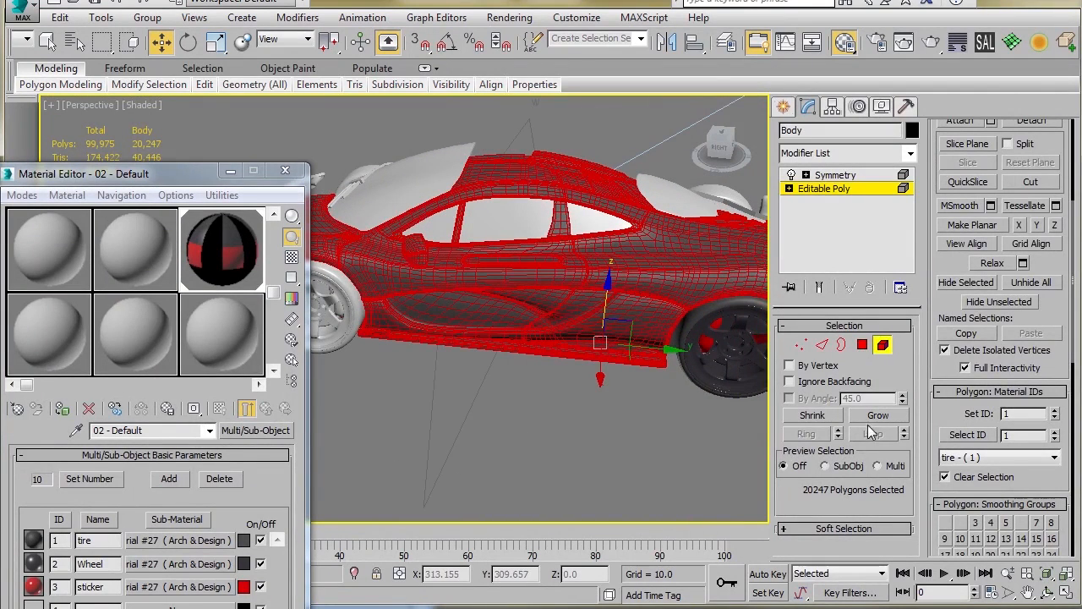
double_click(1022, 415)
text(4)
key(Return)
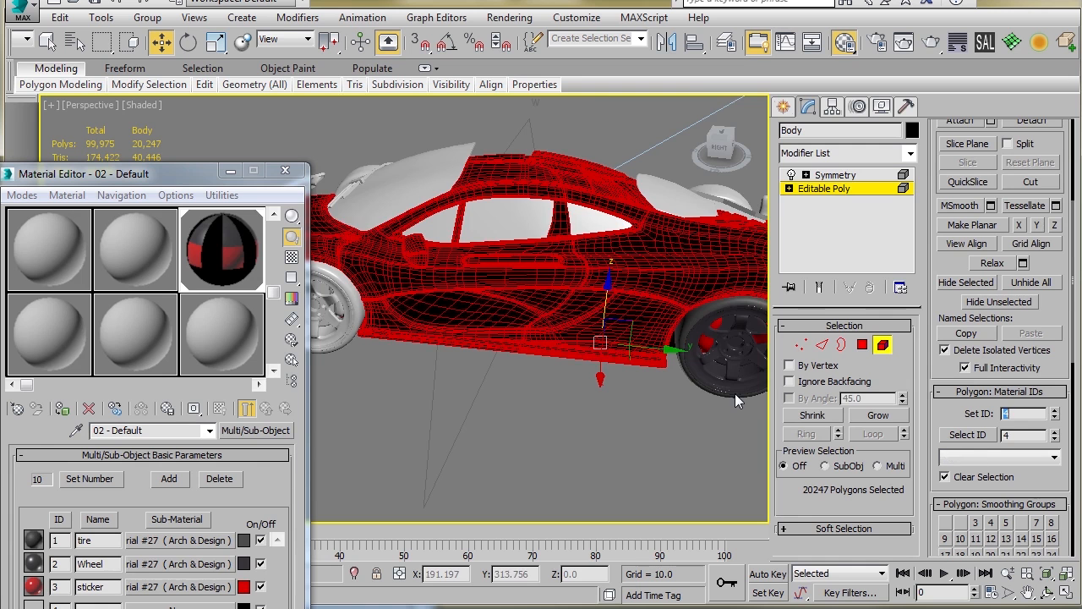
Add a Car Paint sub-material to the empty ID 4 slot of the Multi/Sub-Object material and leave the body's element selection.
alt+middle_drag(735, 393, 479, 367)
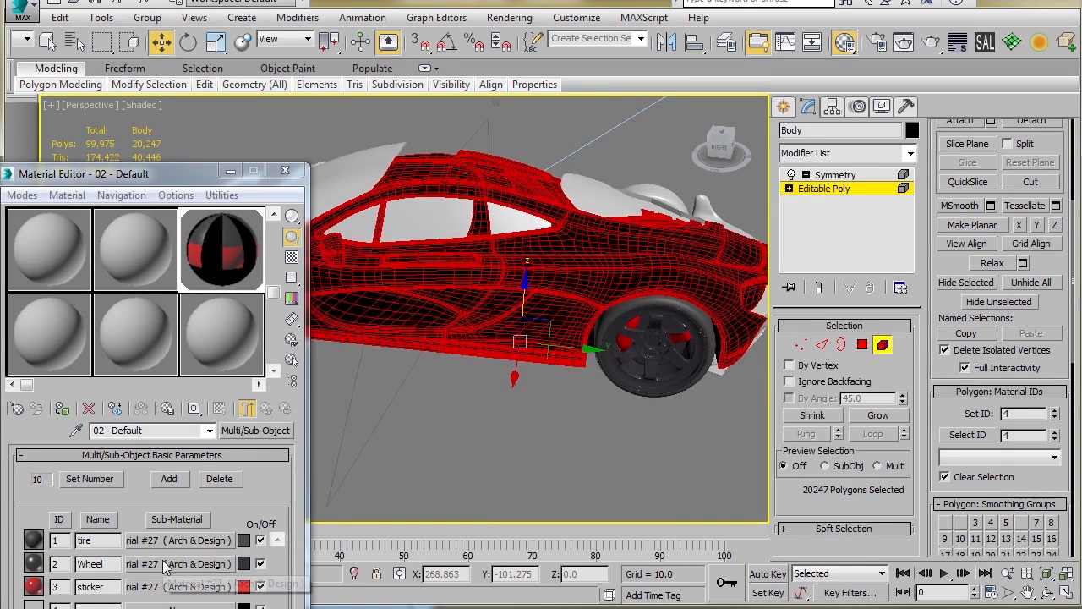
click(179, 607)
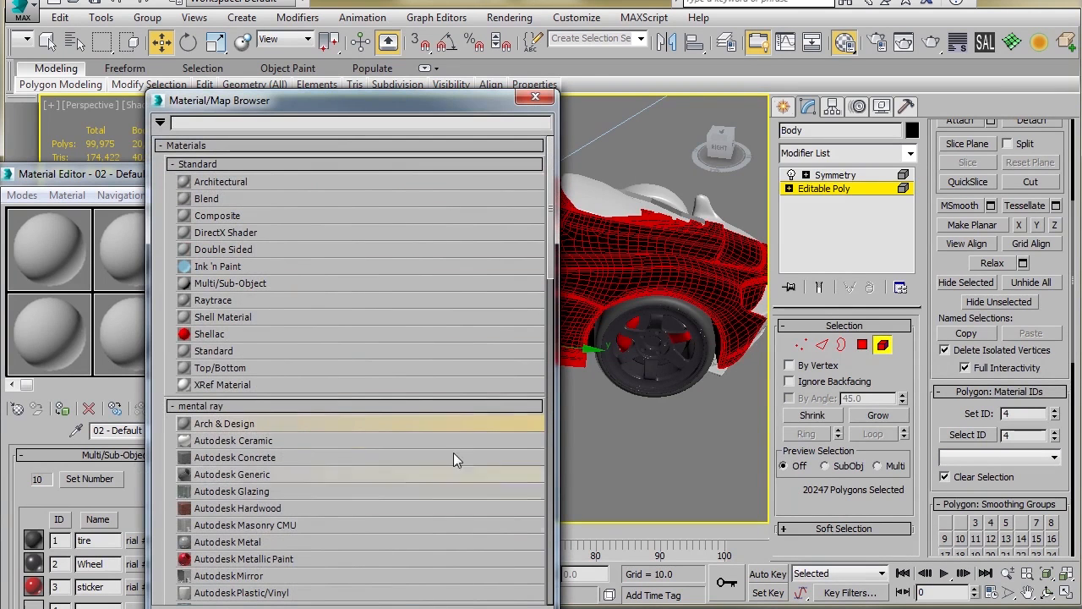
drag(550, 269, 551, 323)
double_click(213, 514)
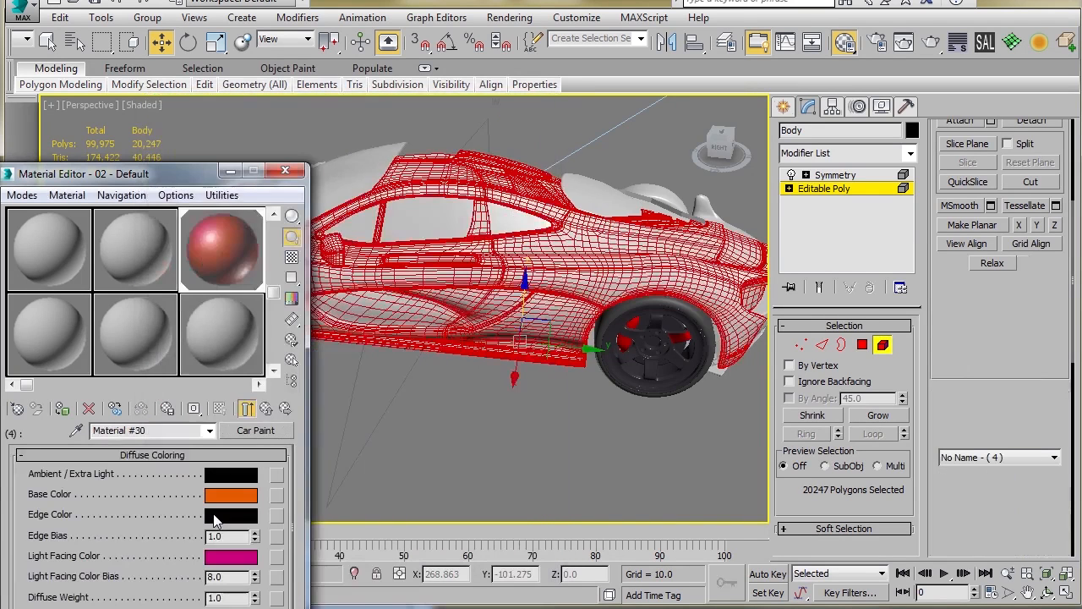
click(880, 347)
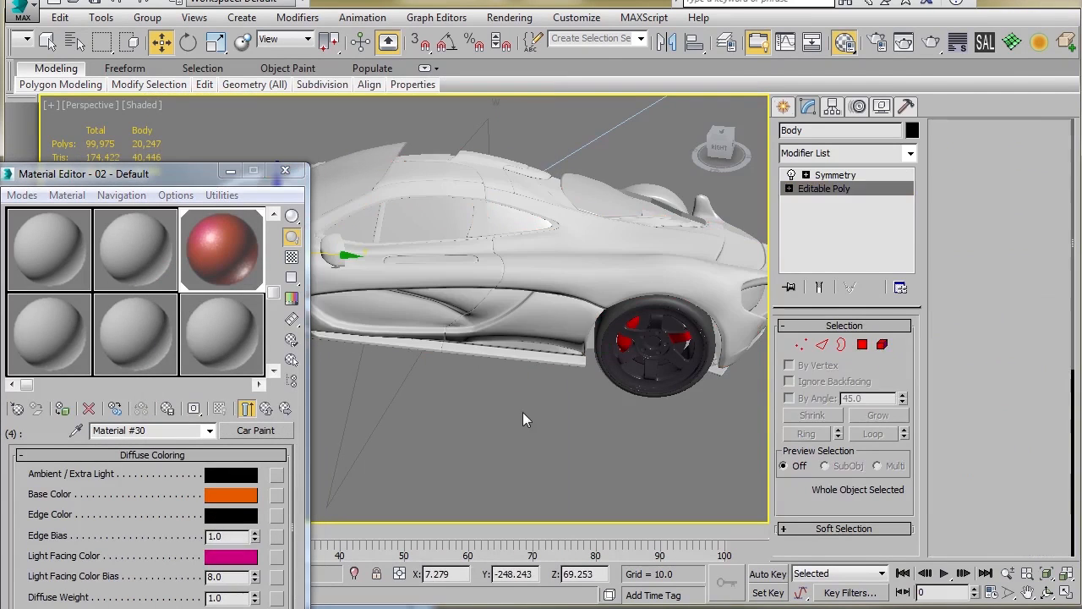
click(521, 413)
alt+middle_drag(489, 387, 397, 408)
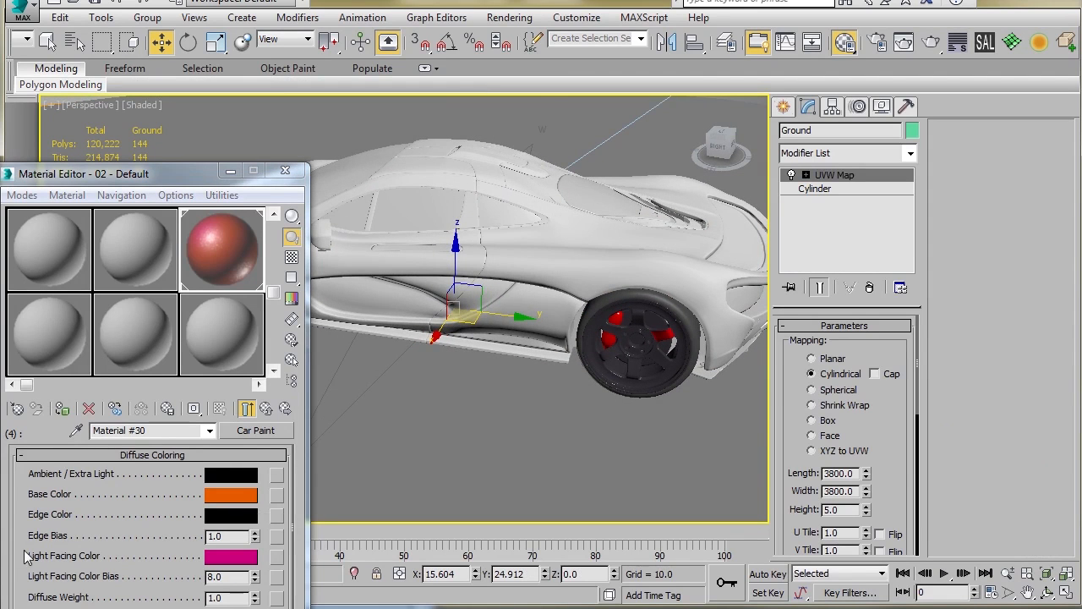
Set the Car Paint material's Base Color to dark blue with red 0, green 0 and blue 59.
drag(127, 183, 358, 7)
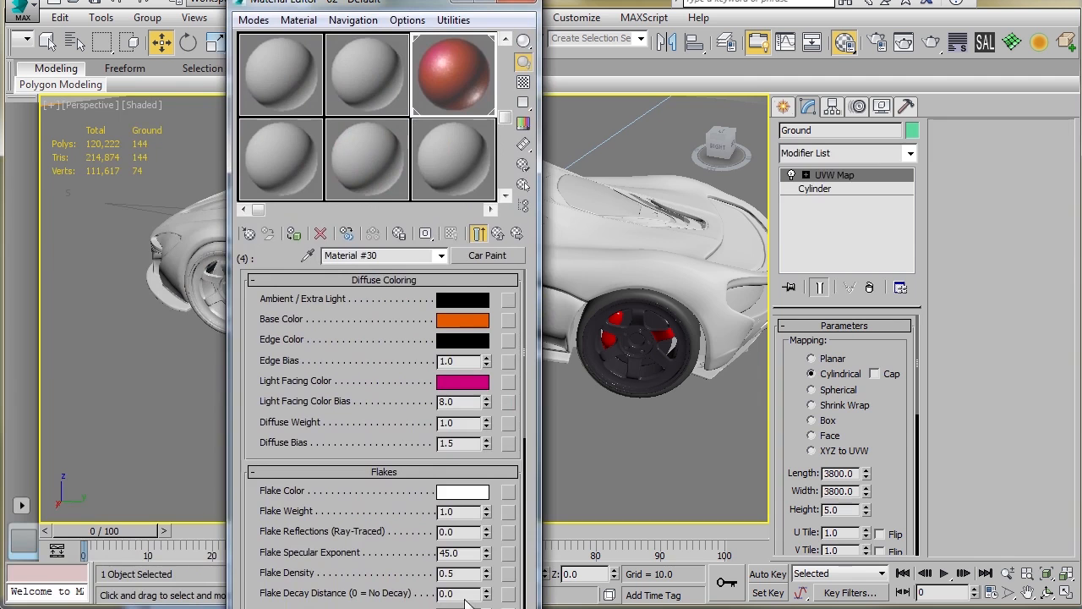
drag(444, 607, 444, 481)
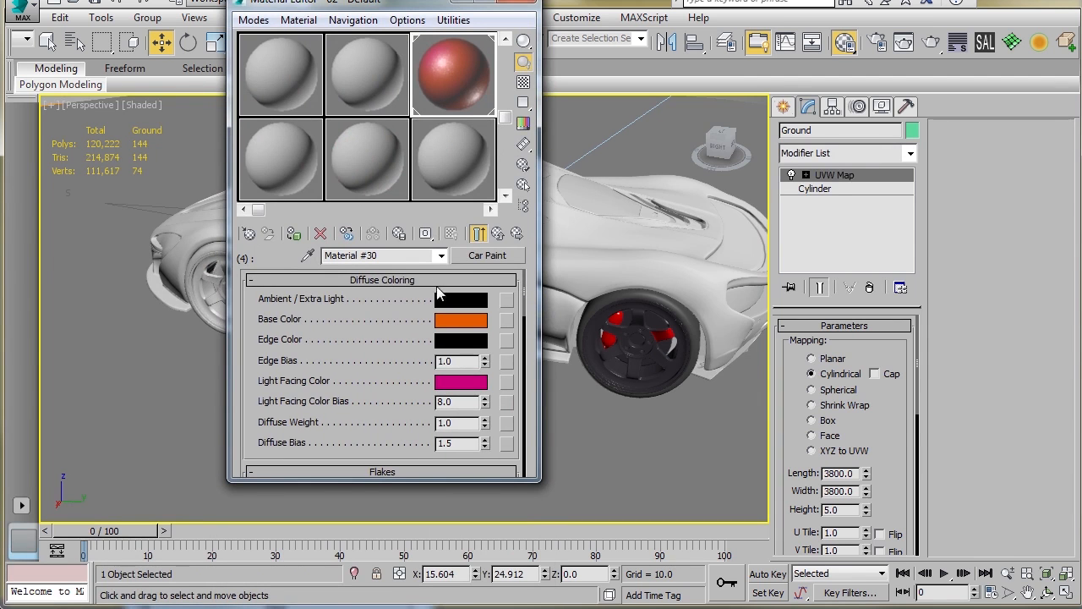
mouse_move(526, 313)
mouse_down()
mouse_move(533, 365)
mouse_move(522, 404)
mouse_move(522, 299)
mouse_up()
click(463, 320)
drag(117, 237, 153, 258)
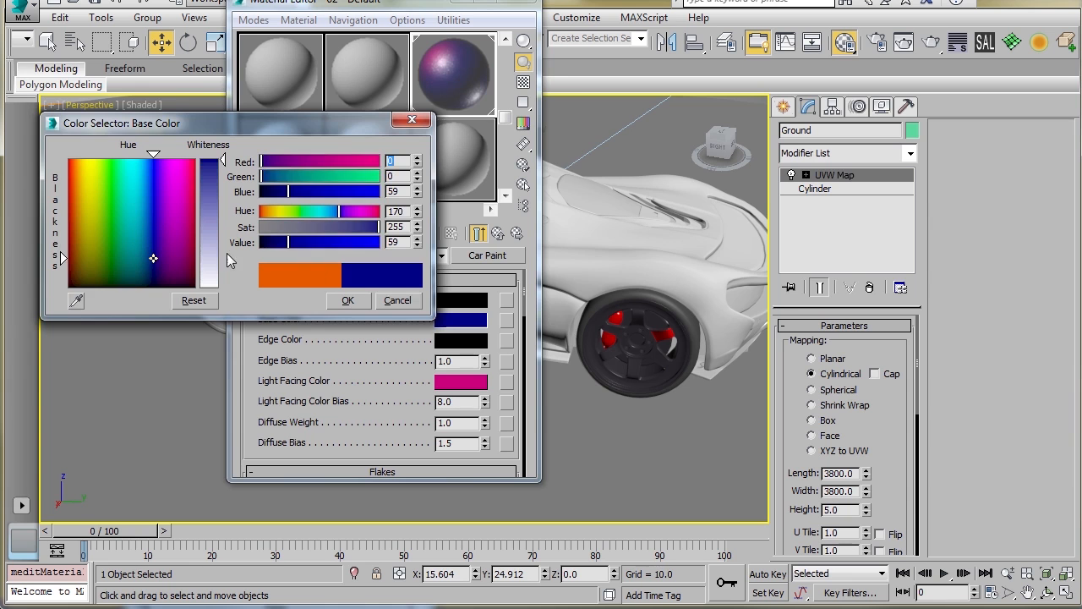
click(348, 301)
Copy the Base Color to the Light Facing Color and lighten it to red 107, green 107, blue 141.
drag(459, 321, 465, 382)
click(376, 244)
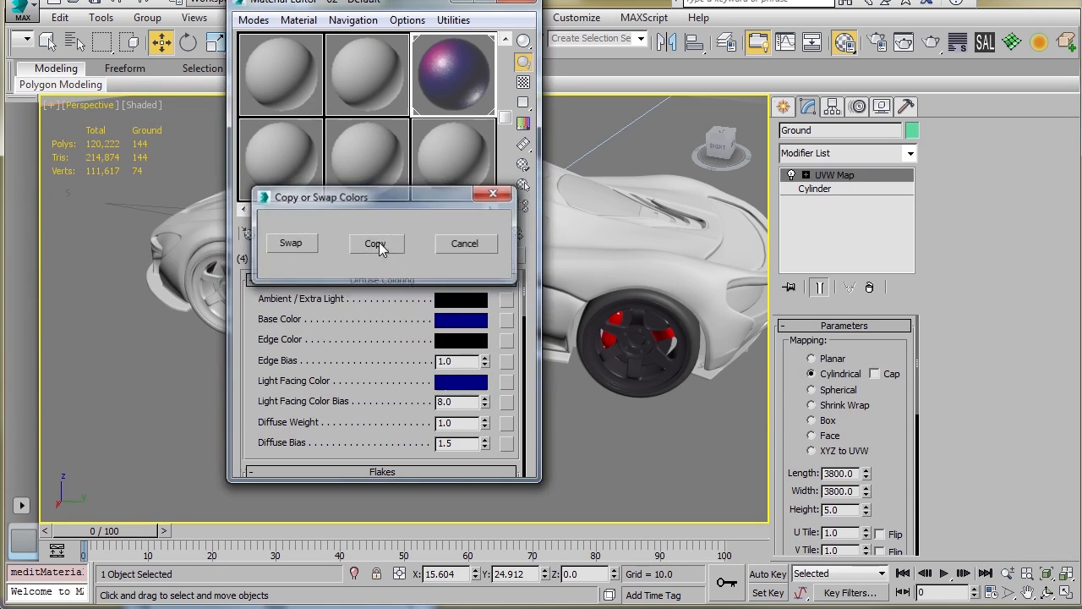
click(456, 383)
drag(211, 237, 215, 213)
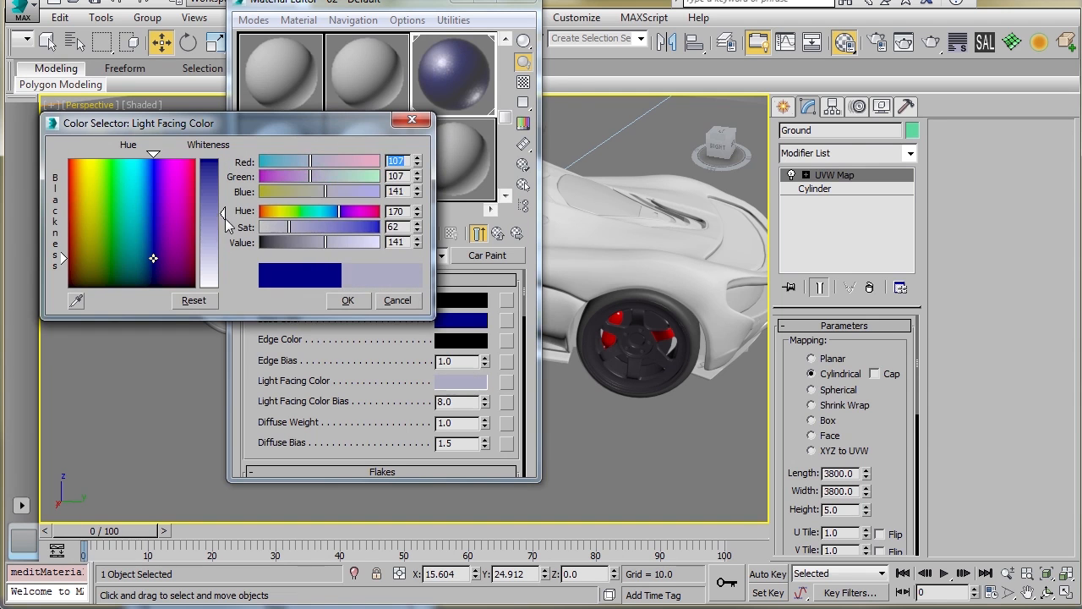
click(347, 300)
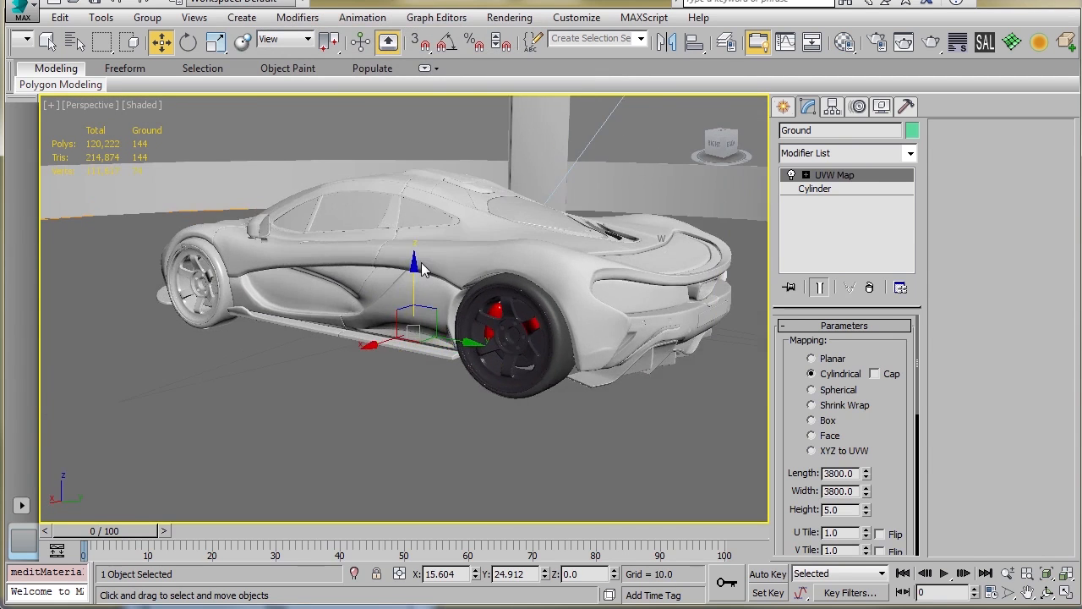
Frame the whole car from a rear three-quarter angle and render the perspective view to check the paint.
alt+middle_drag(421, 263, 389, 264)
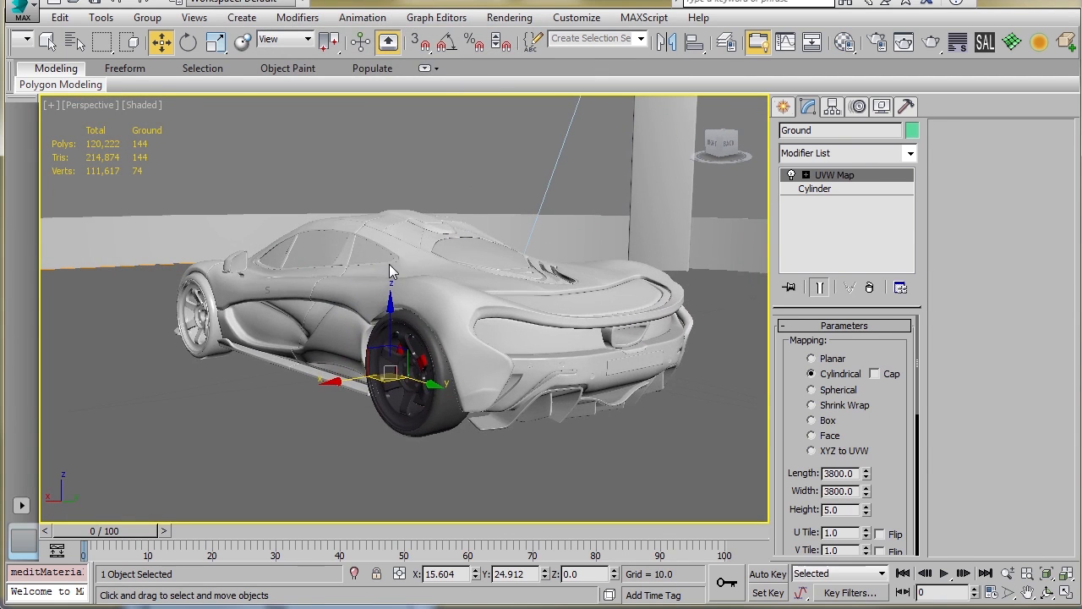
alt+middle_drag(313, 261, 329, 243)
alt+middle_drag(258, 240, 288, 240)
middle_drag(288, 240, 413, 280)
scroll(302, 255, up, 3)
scroll(380, 270, down, 3)
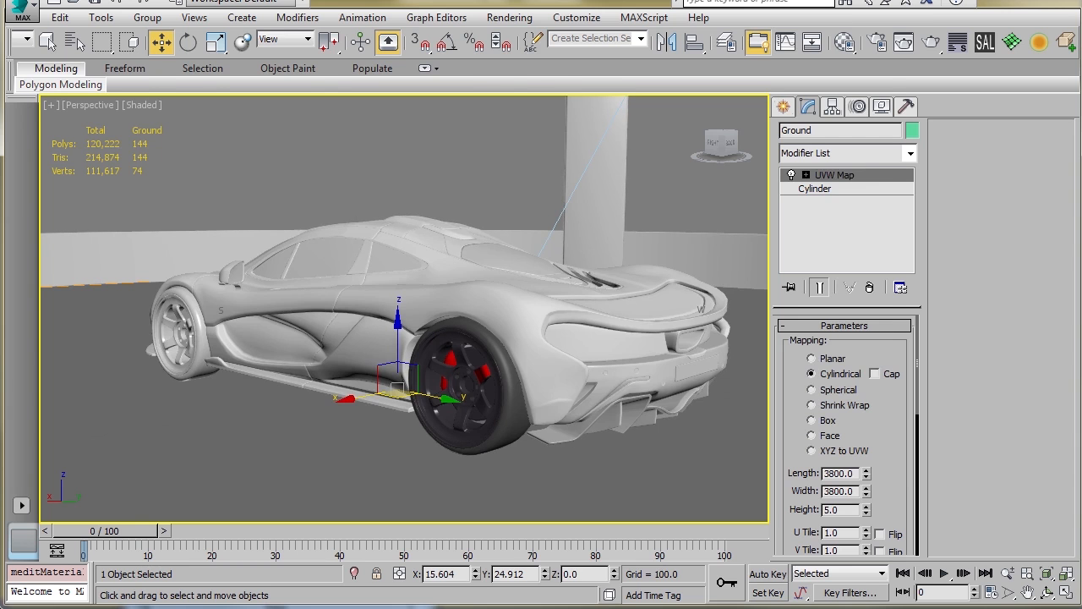
key(shift+q)
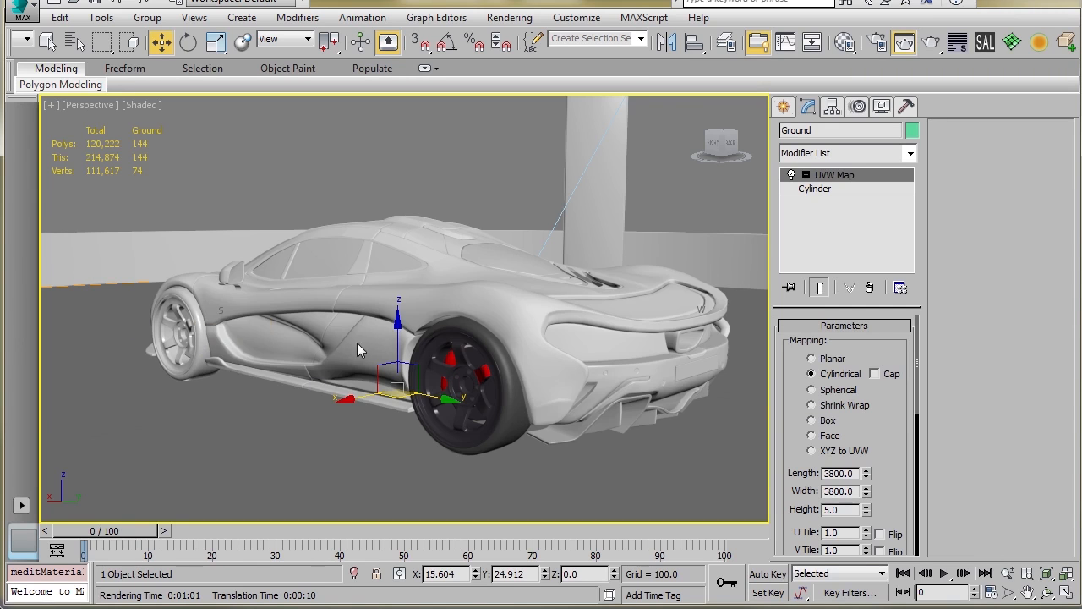
Create a target camera from the current perspective view and orbit it around towards the car's rear.
mouse_move(382, 343)
alt+middle_down()
mouse_move(399, 343)
mouse_move(367, 343)
alt+middle_up()
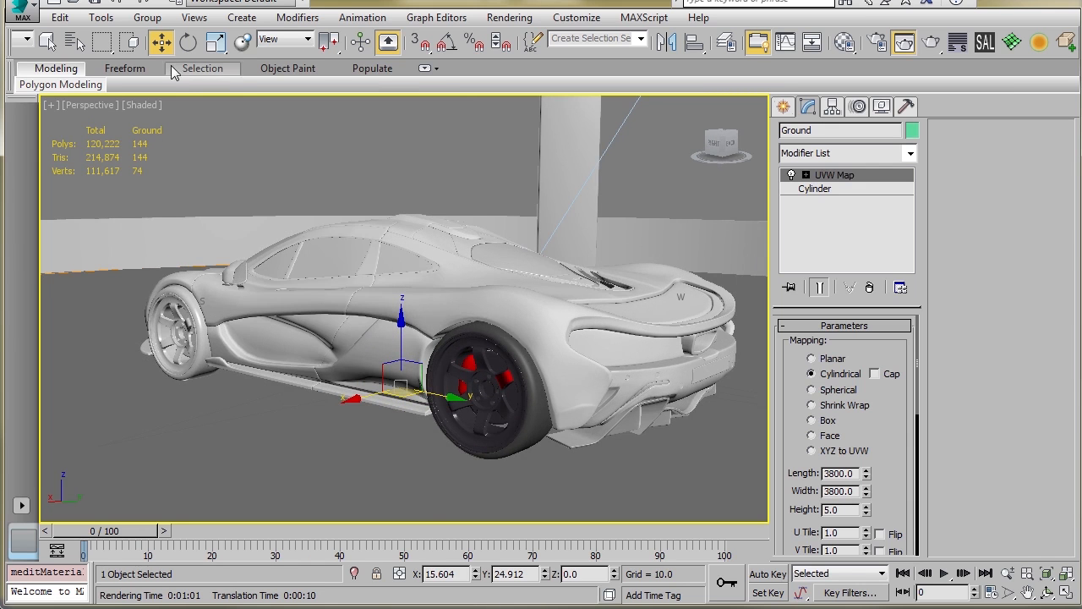
click(242, 17)
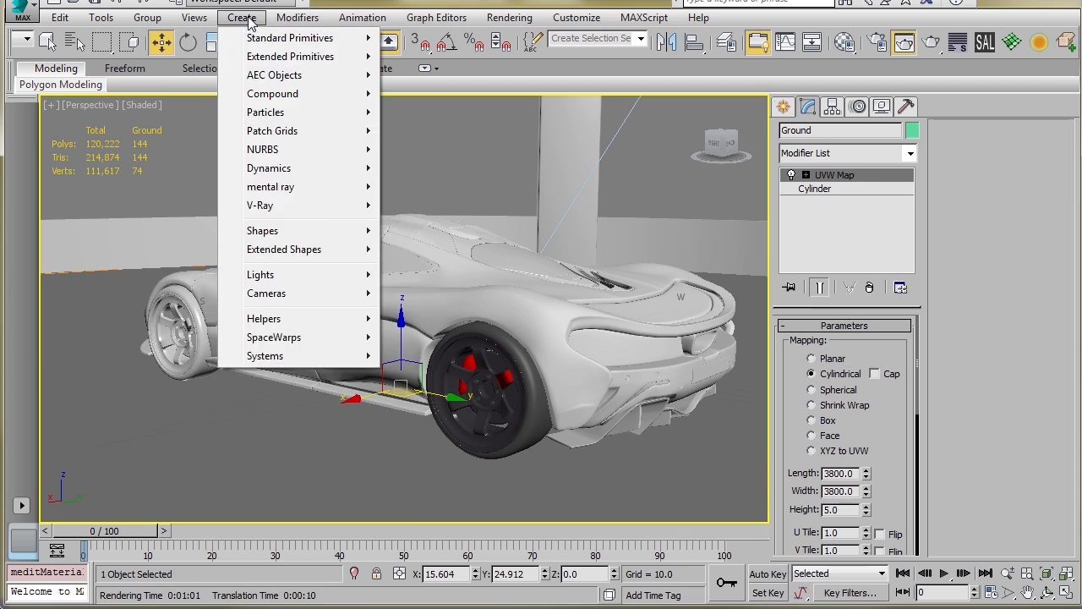
mouse_move(191, 18)
click(246, 233)
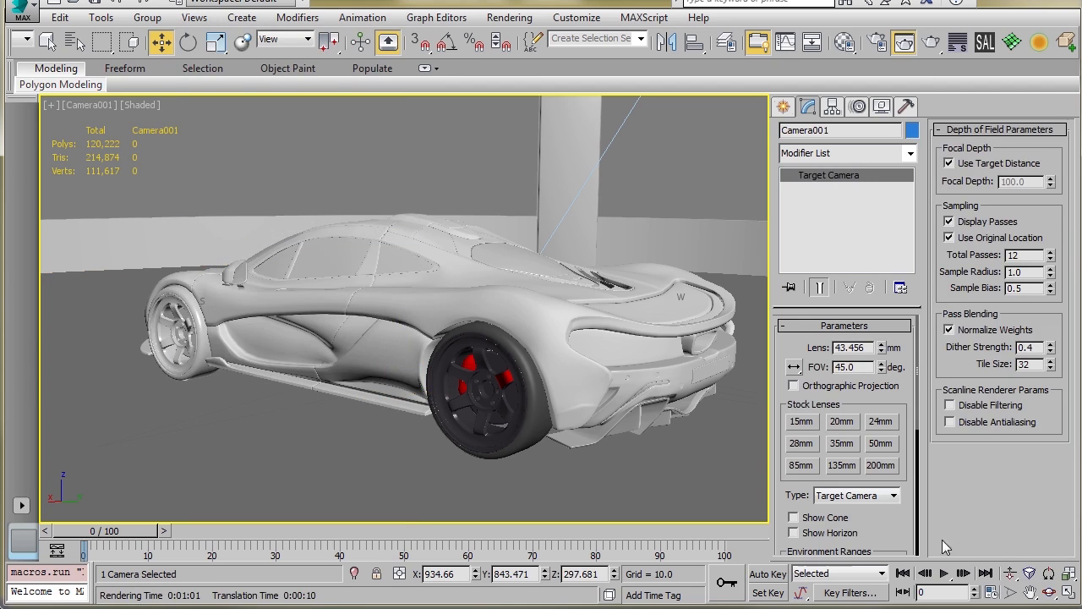
click(1047, 592)
drag(396, 326, 354, 341)
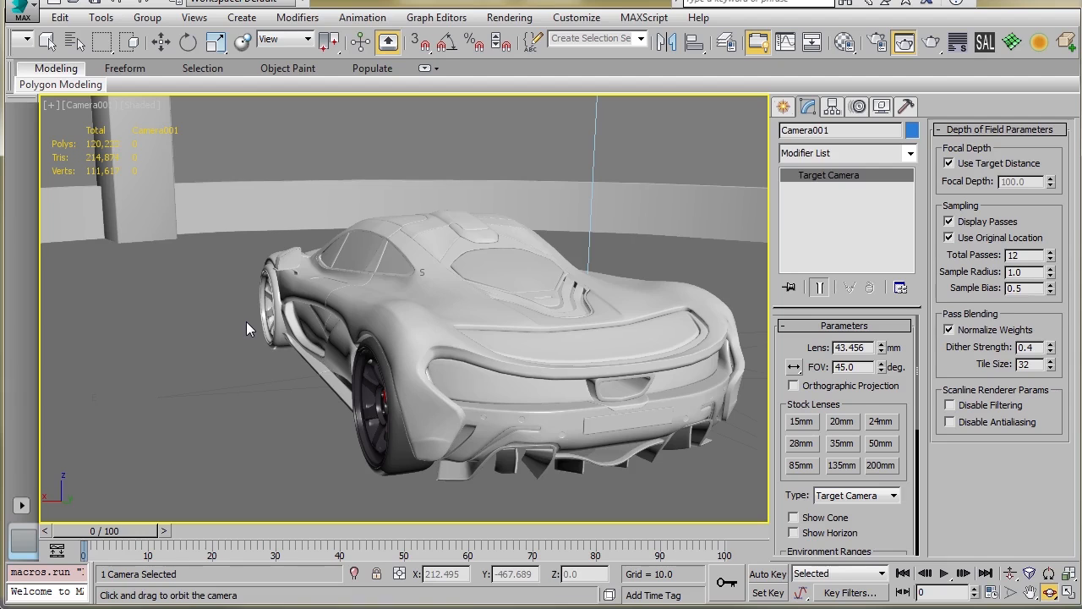